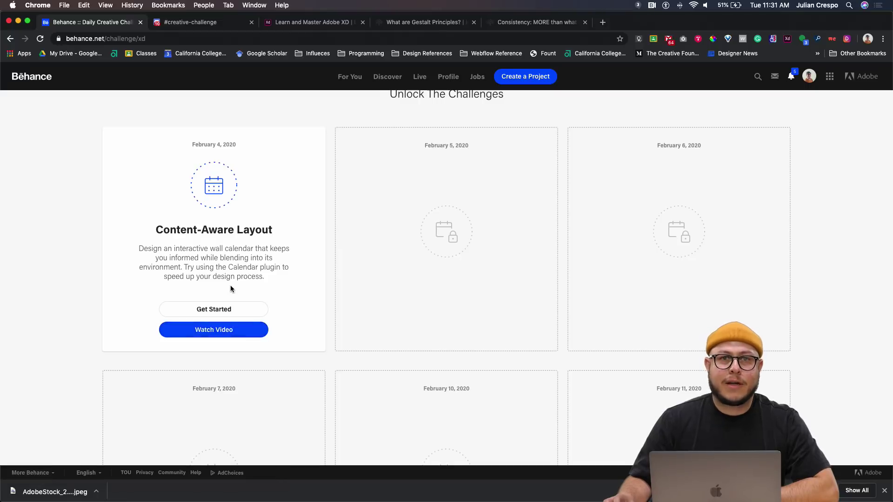
# Step: Open the starter file folder for the February 4 Content-Aware Layout challenge
pyautogui.click(227, 309)
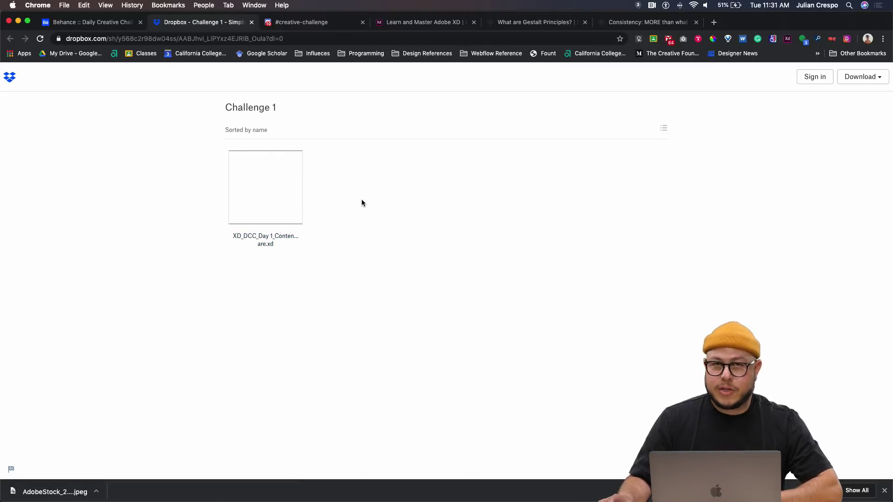
# Step: Switch to Adobe XD, leave the link text editing, go to the start of the Day 1 brief and save the document
pyautogui.hotkey('ctrl', 'Right')
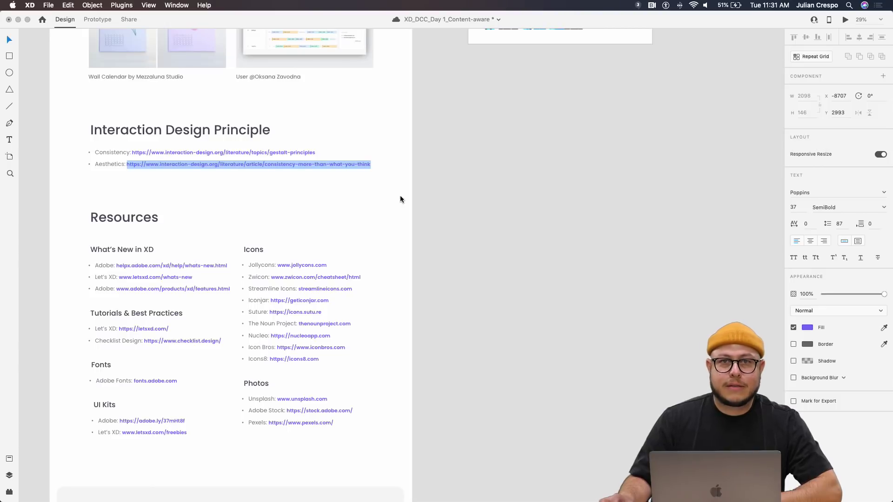
pyautogui.press('Escape')
pyautogui.scroll(10, 408, 188)
pyautogui.hscroll(-3, 386, 181)
pyautogui.scroll(-1, 387, 181)
pyautogui.scroll(5, 389, 177)
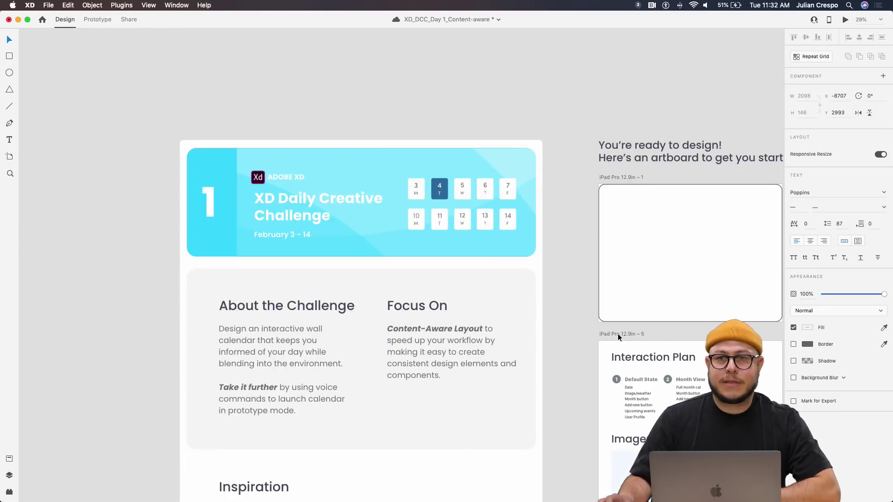
pyautogui.press('super+s')
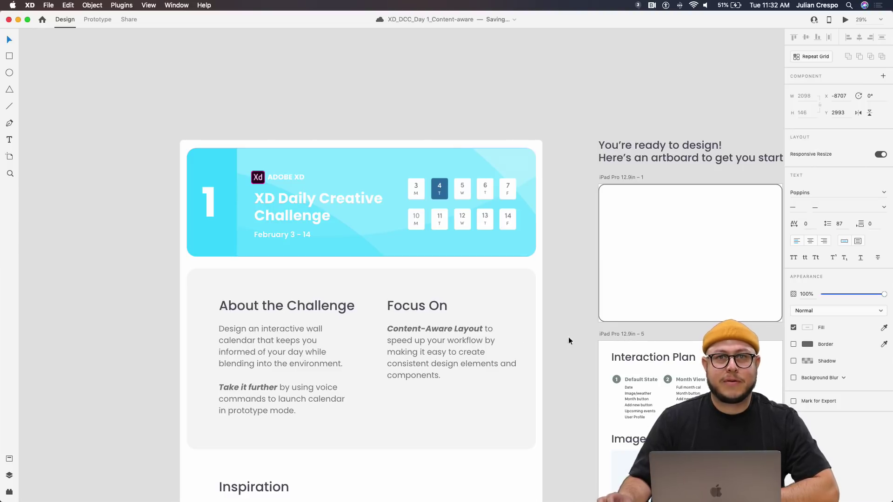
# Step: Review the About the Challenge and Focus On sections of the Day 1 brief
pyautogui.scroll(-1, 427, 352)
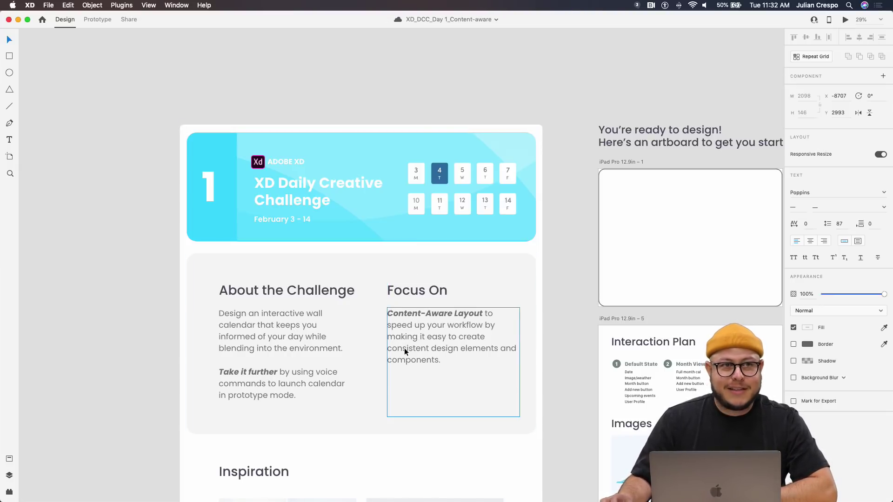
pyautogui.scroll(-5, 400, 368)
pyautogui.scroll(3, 400, 370)
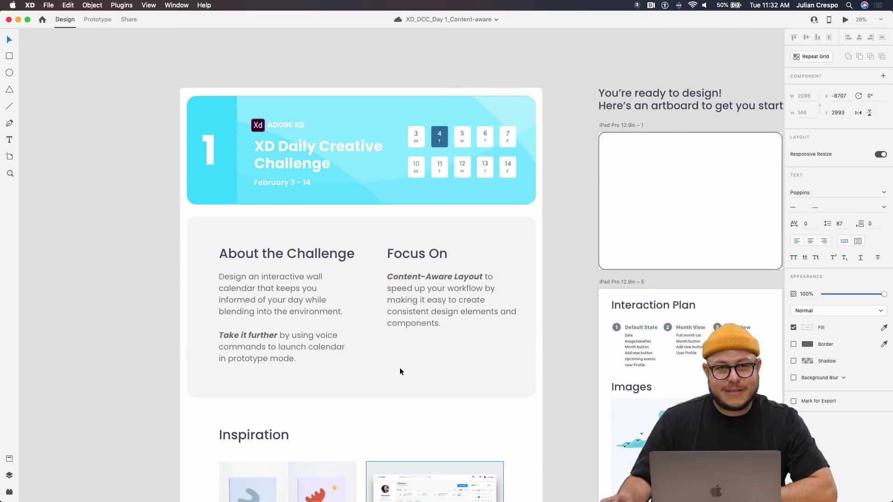
pyautogui.scroll(-1, 399, 370)
pyautogui.hscroll(2, 400, 368)
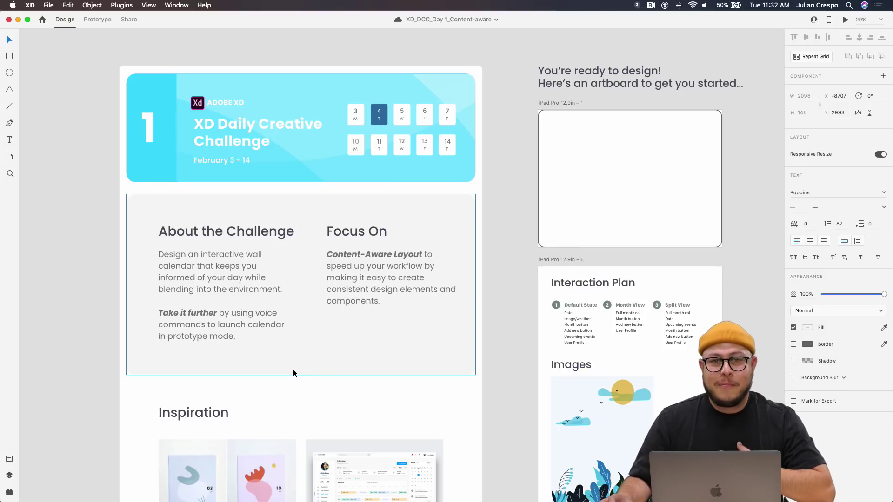
pyautogui.scroll(-5, 294, 368)
pyautogui.scroll(4, 294, 371)
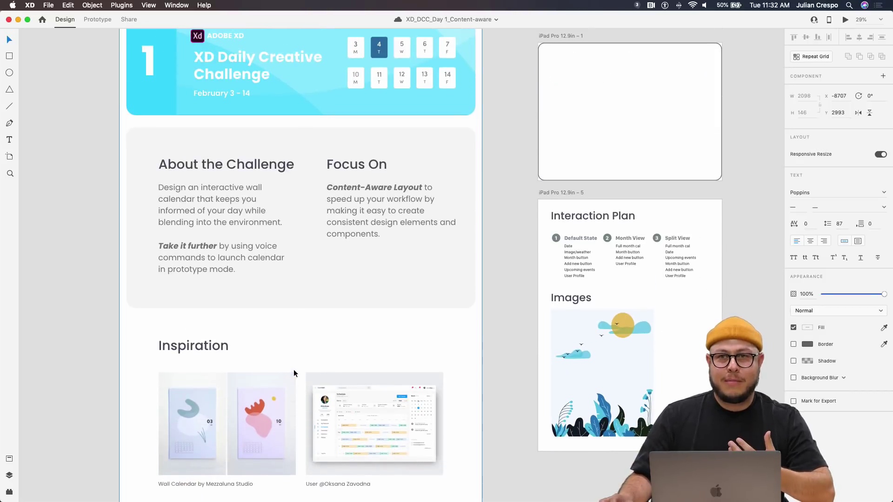
# Step: Examine the purple XD Daily Creative Challenge card with the Design your environment theme
pyautogui.hscroll(20, 294, 372)
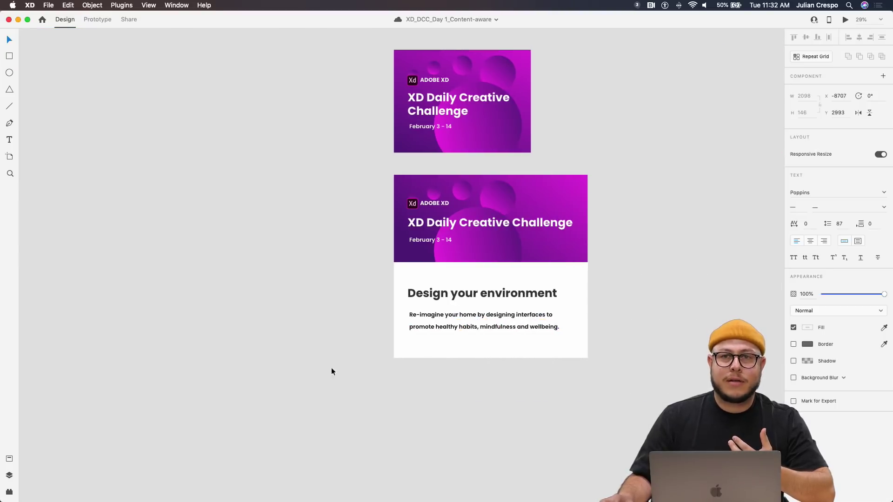
pyautogui.scroll(5, 666, 371)
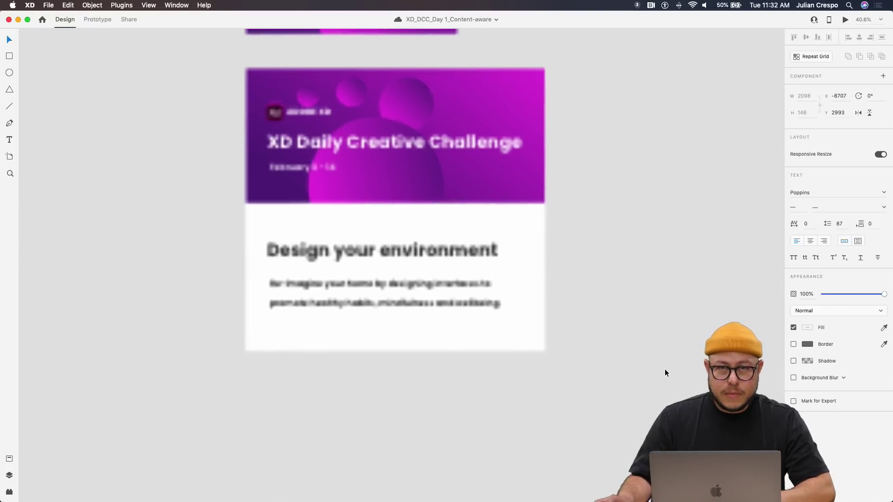
pyautogui.scroll(2, 535, 354)
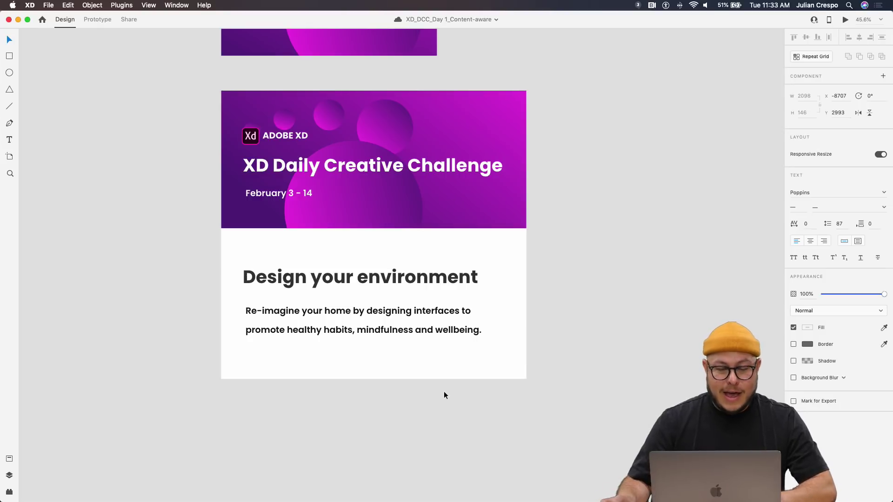
pyautogui.scroll(-5, 444, 392)
pyautogui.scroll(5, 269, 299)
pyautogui.scroll(-10, 279, 302)
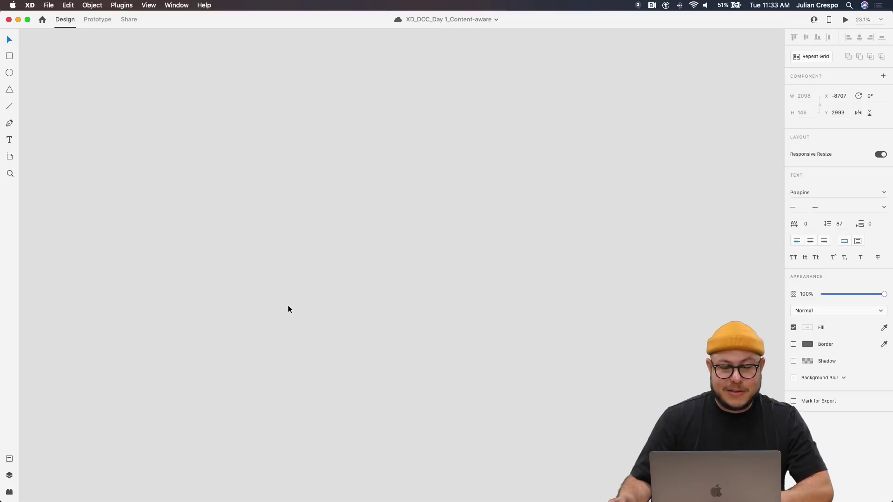
# Step: Return to the Day 1 brief and read the wall calendar task and its Content-Aware Layout focus
pyautogui.scroll(10, 305, 277)
pyautogui.hscroll(-5, 359, 291)
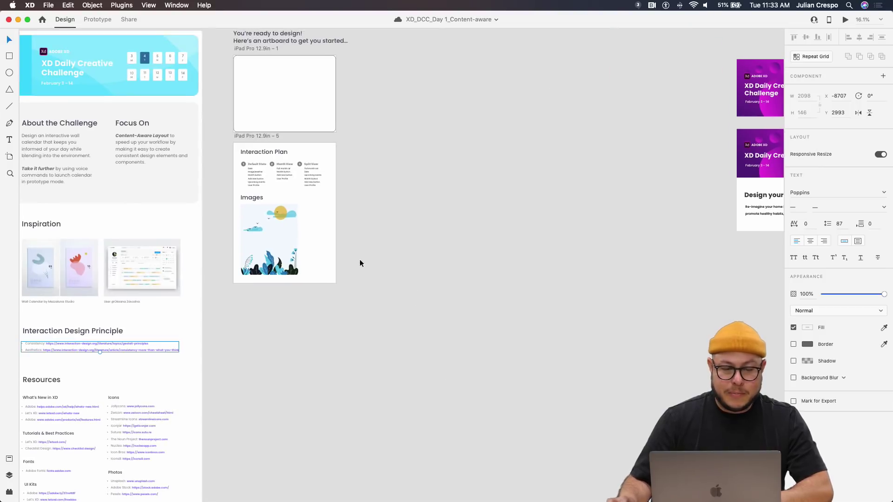
pyautogui.scroll(10, 153, 209)
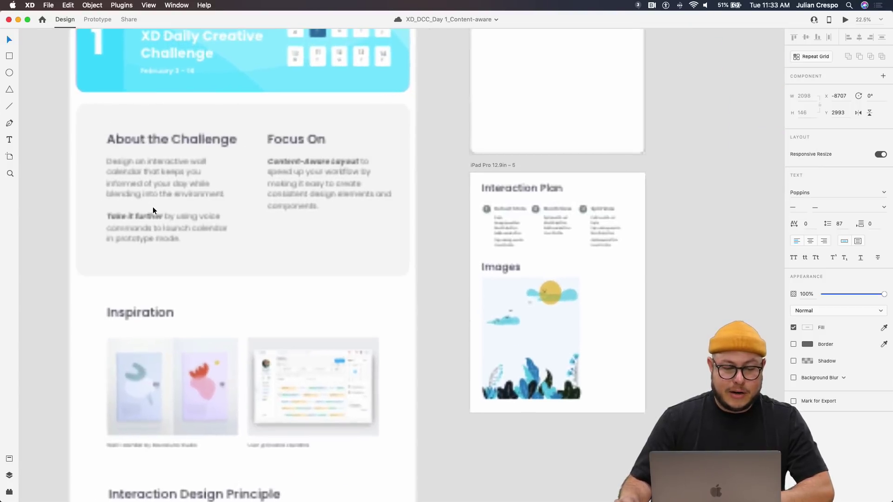
pyautogui.hscroll(-4, 190, 224)
pyautogui.scroll(5, 275, 199)
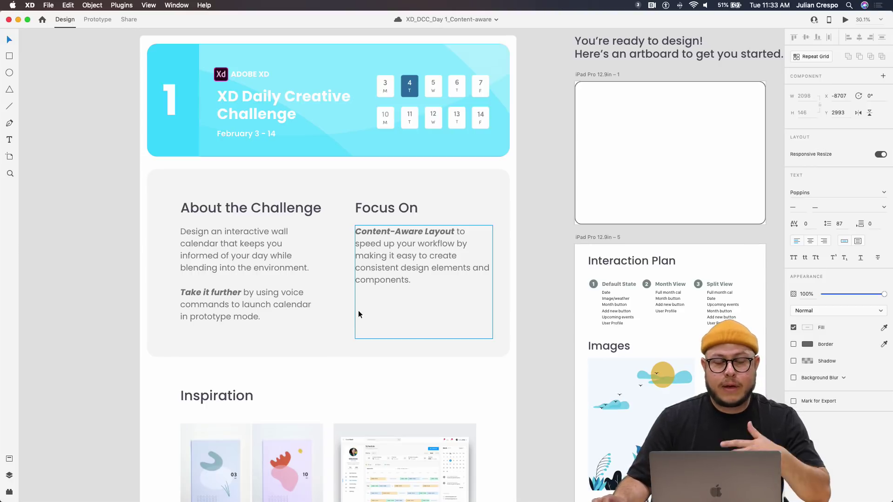
# Step: Examine the Inspiration calendar examples and the Interaction Design Principle links in the brief
pyautogui.scroll(-5, 321, 377)
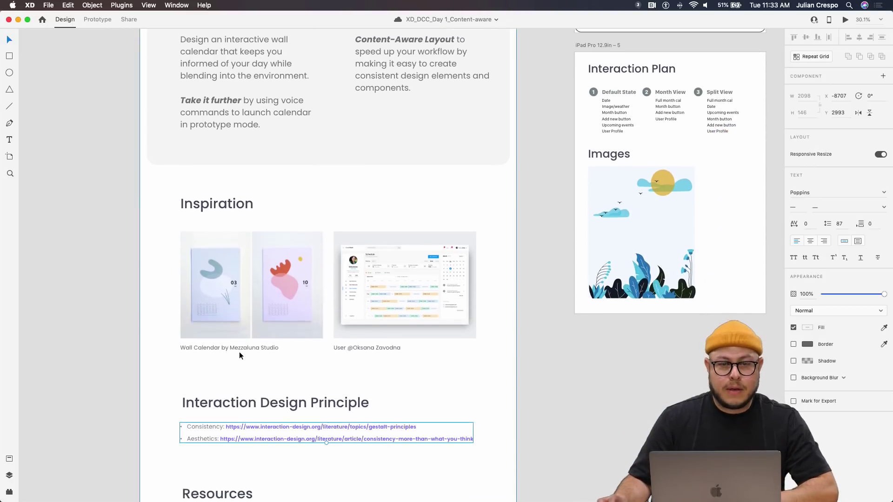
pyautogui.scroll(5, 183, 306)
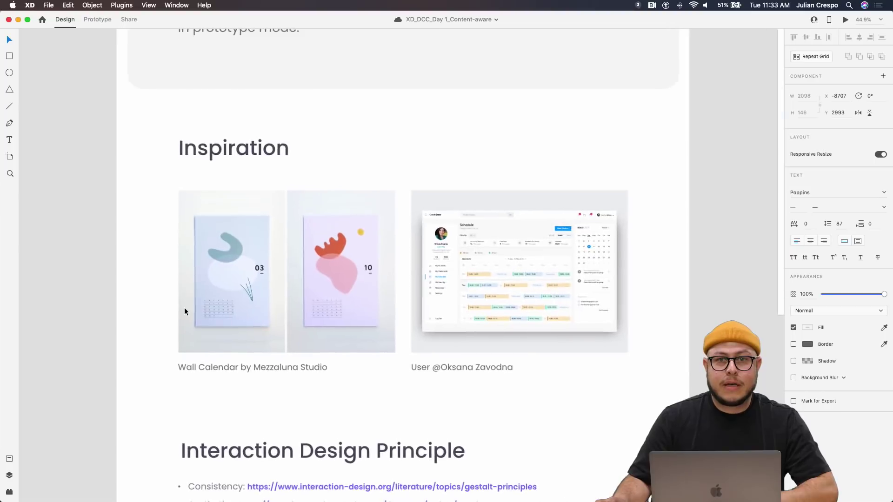
pyautogui.scroll(5, 185, 308)
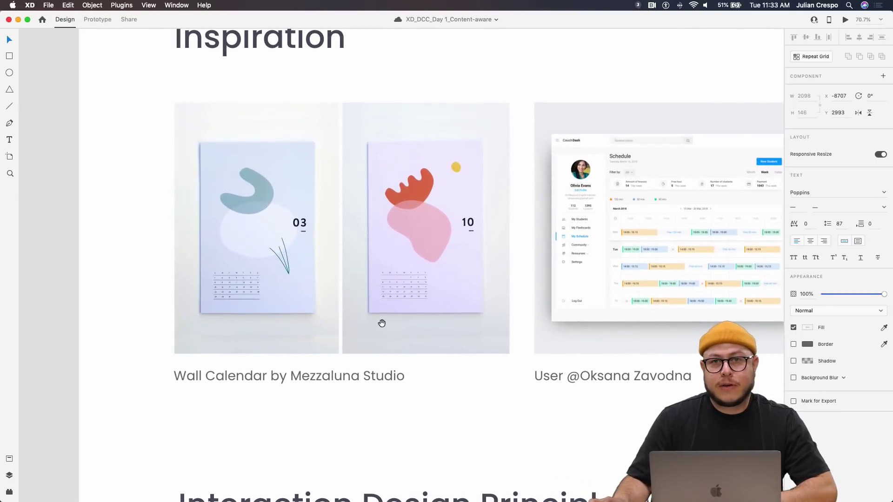
pyautogui.moveTo(382, 322); pyautogui.dragTo(296, 330)
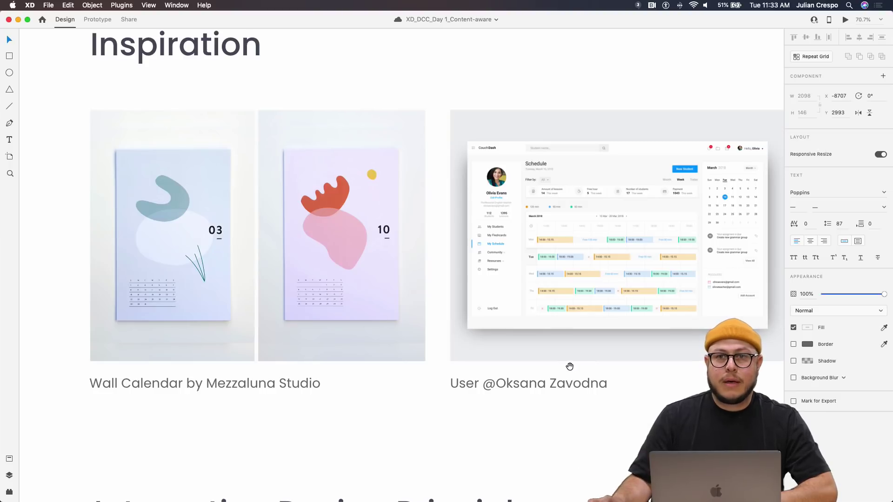
pyautogui.moveTo(568, 369); pyautogui.dragTo(568, 289)
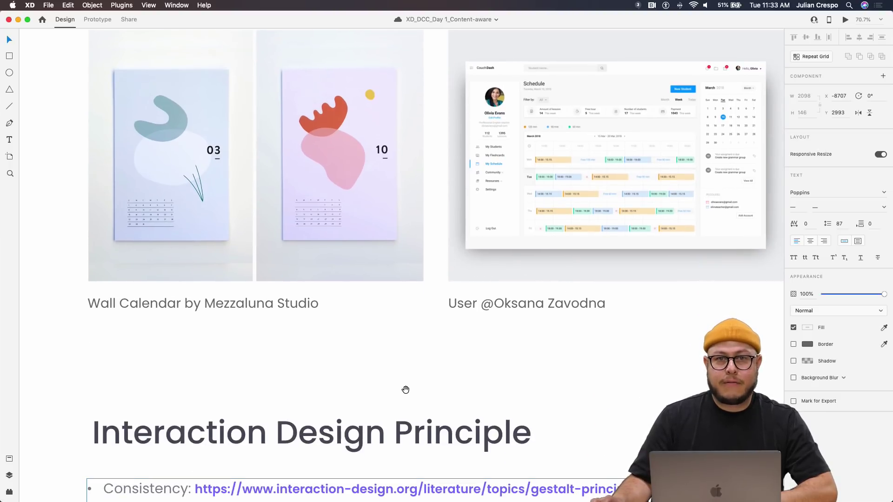
pyautogui.moveTo(403, 397); pyautogui.dragTo(398, 357)
pyautogui.scroll(-10, 398, 356)
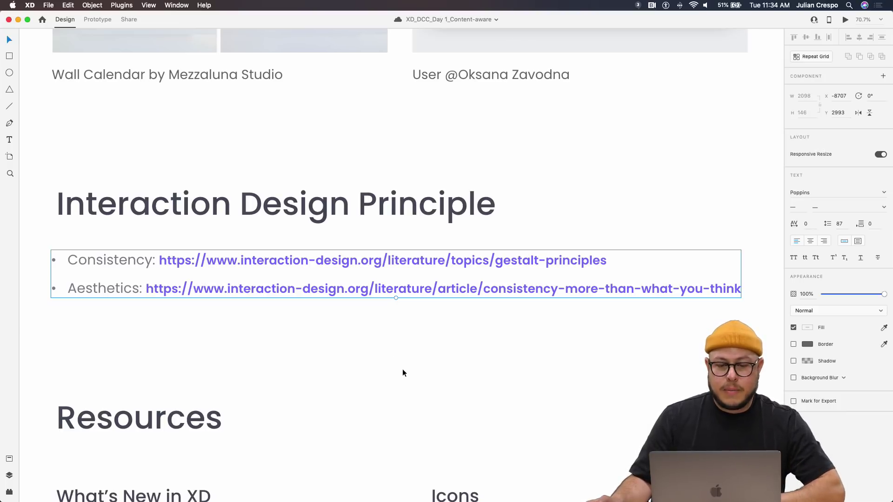
# Step: Switch to Chrome and view the Gestalt Principles page and the "Consistency: MORE than what you think" article
pyautogui.hotkey('ctrl', 'Left')
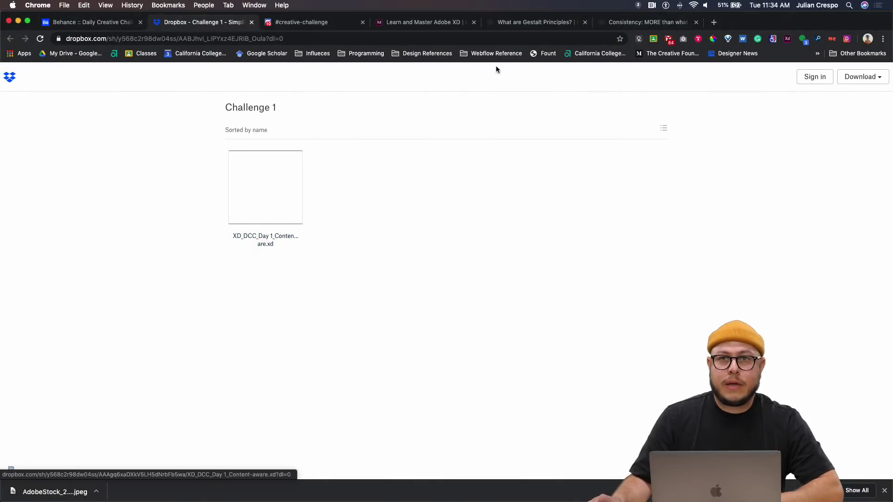
pyautogui.click(528, 26)
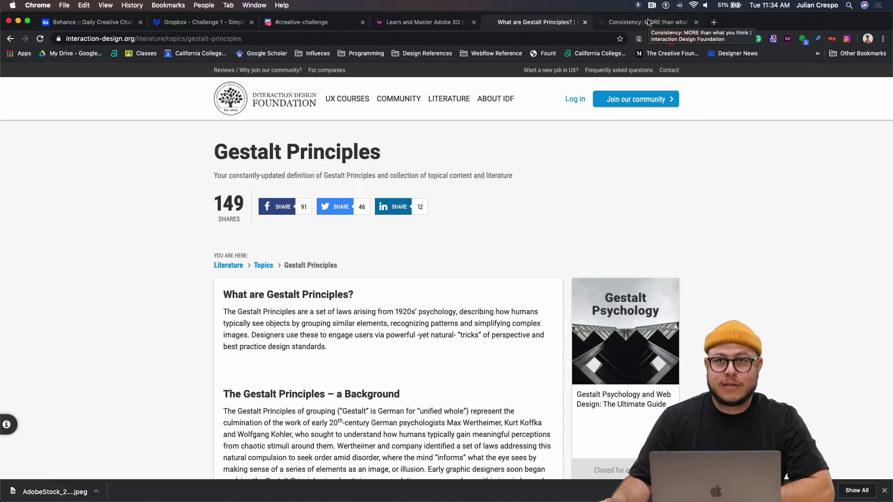
pyautogui.click(648, 22)
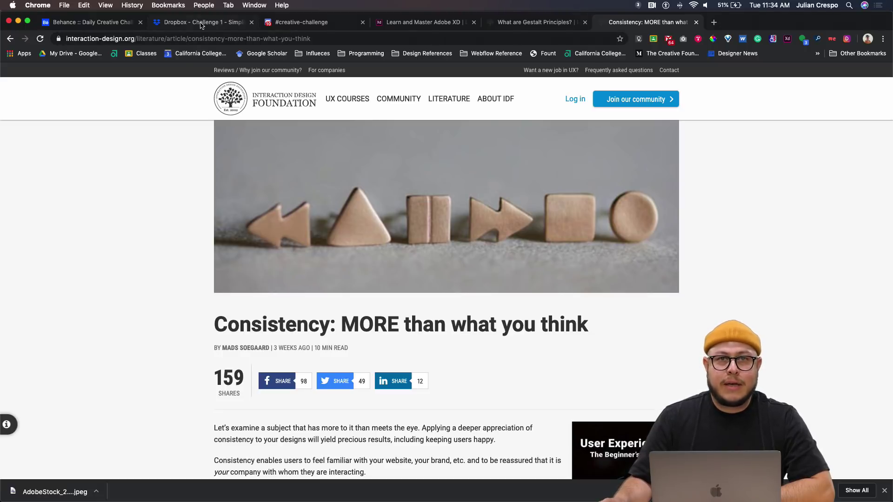
# Step: View the letsxd.com home page and the current-challenge channel of the Adobe XD Discord server
pyautogui.click(404, 24)
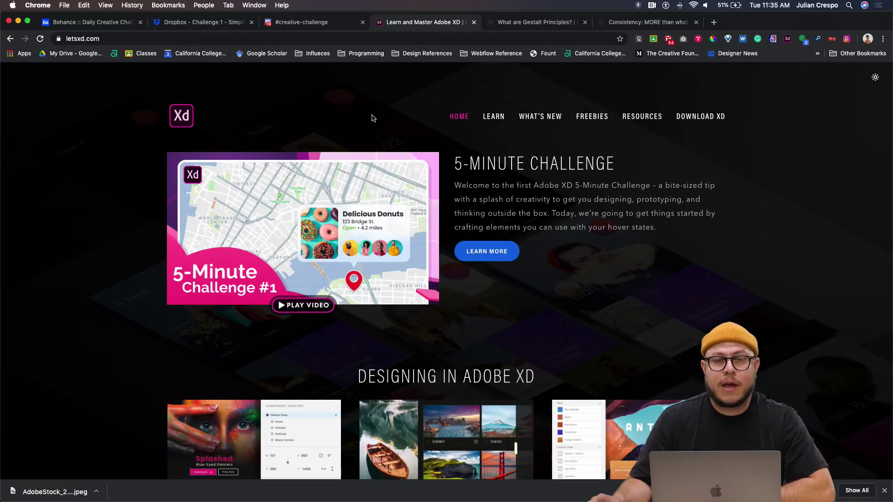
pyautogui.click(315, 23)
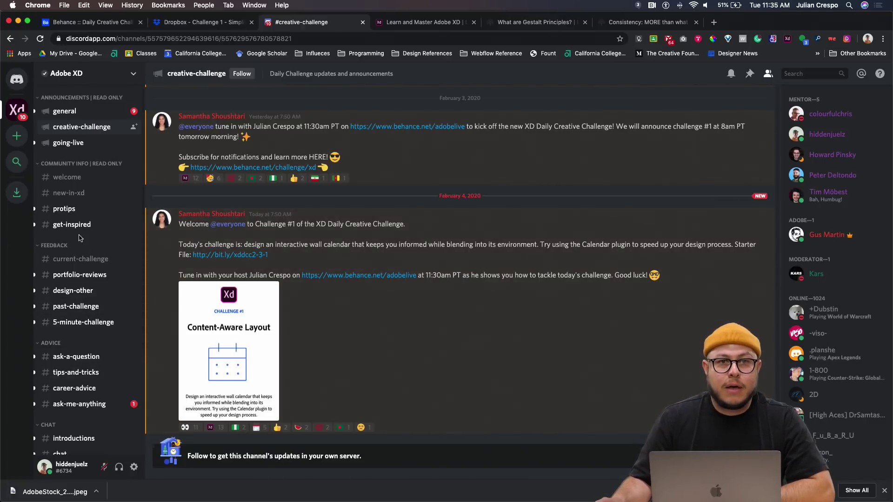
pyautogui.click(83, 261)
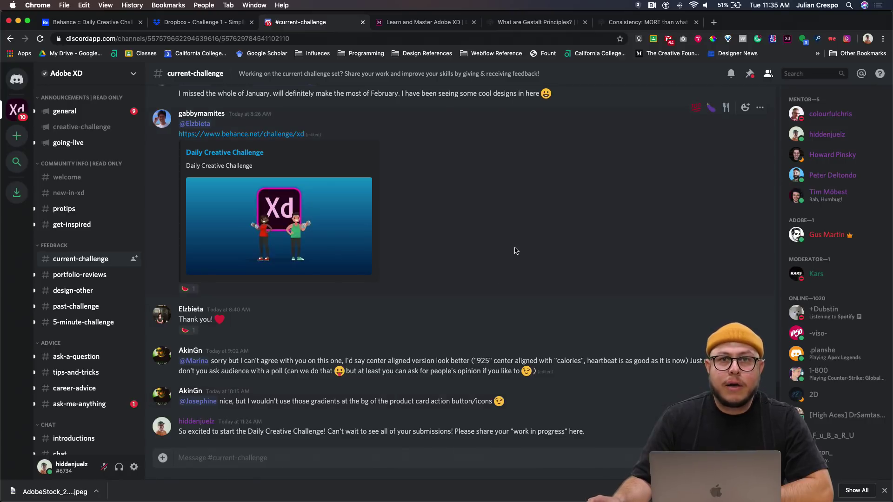
# Step: Switch back to Adobe XD and review the brief's Resources, Daily Feedback & Updates and When you Finish sections
pyautogui.press('super+Tab')
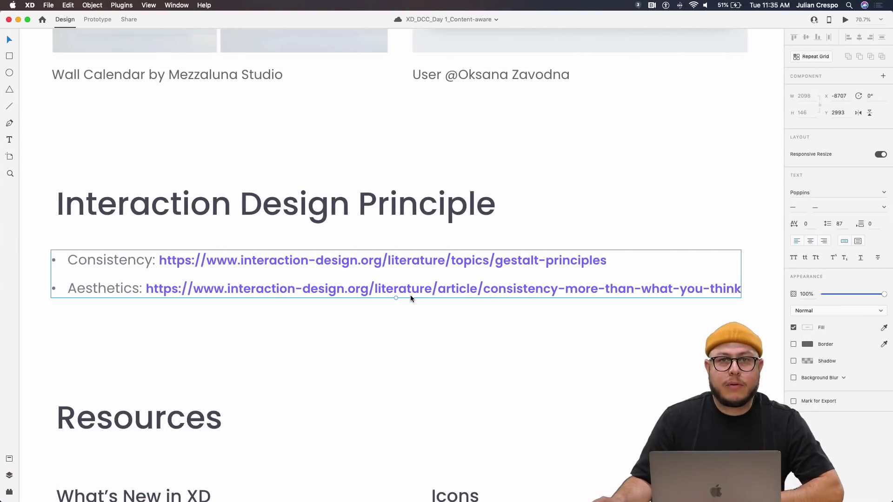
pyautogui.press('Escape')
pyautogui.scroll(-6, 419, 320)
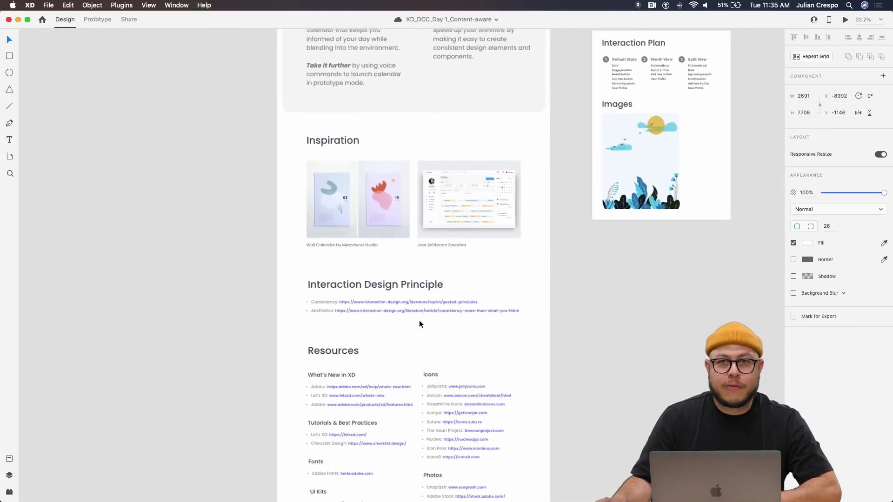
pyautogui.moveTo(425, 270); pyautogui.dragTo(415, 330)
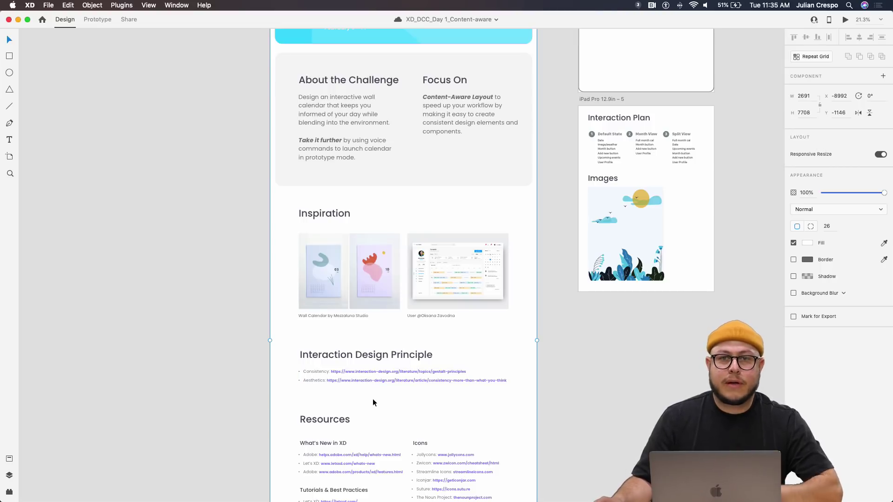
pyautogui.scroll(-5, 375, 400)
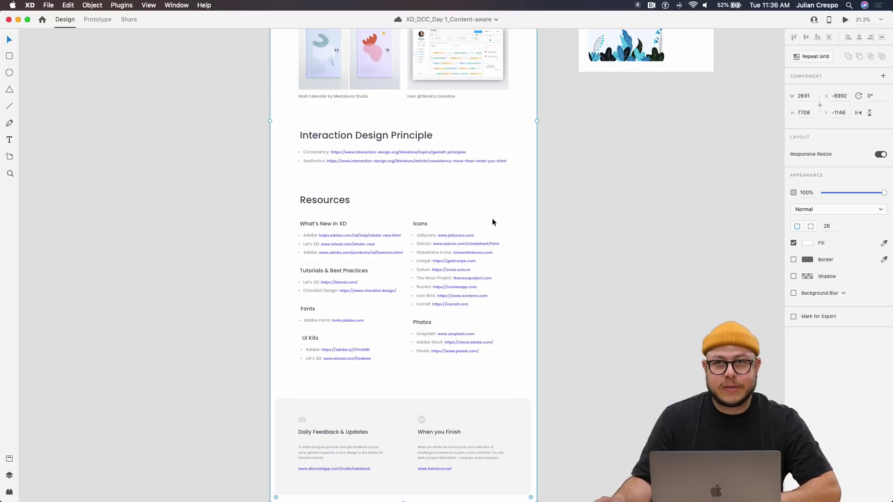
# Step: Examine the blank iPad Pro 12.9in – 1 starter artboard and the Interaction Plan on the artboard below it
pyautogui.scroll(3, 493, 218)
pyautogui.scroll(2, 492, 217)
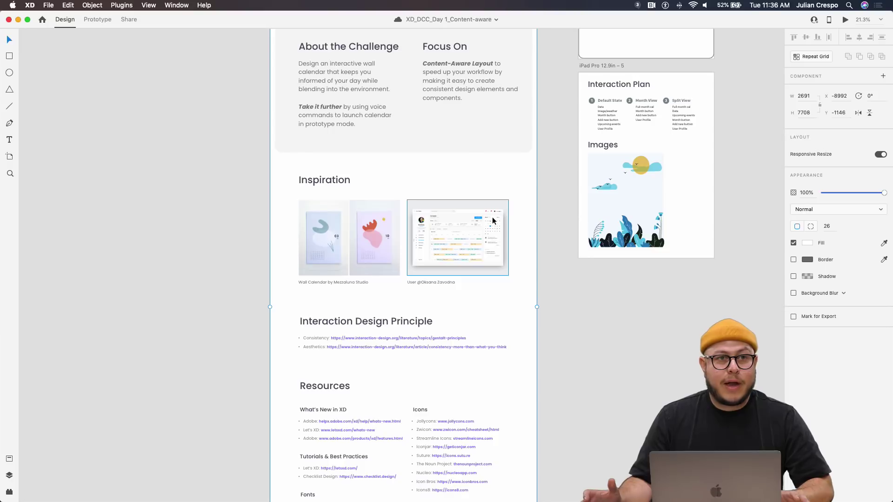
pyautogui.scroll(5, 661, 219)
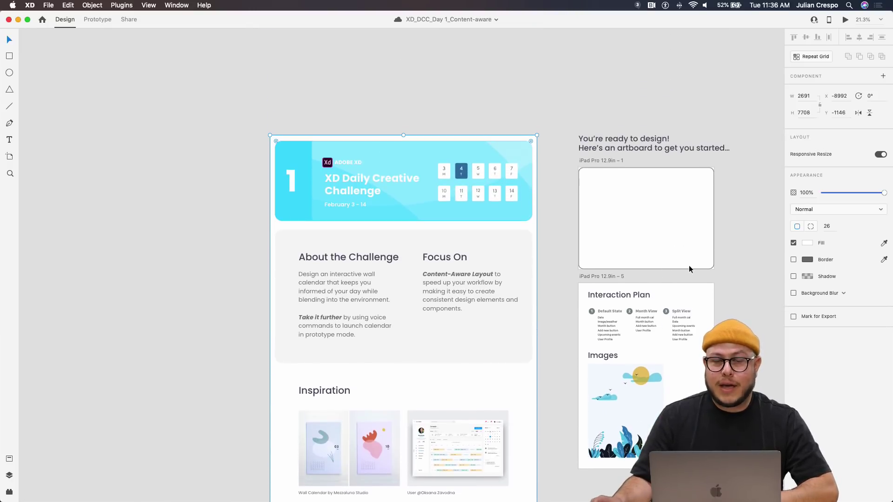
pyautogui.scroll(10, 681, 285)
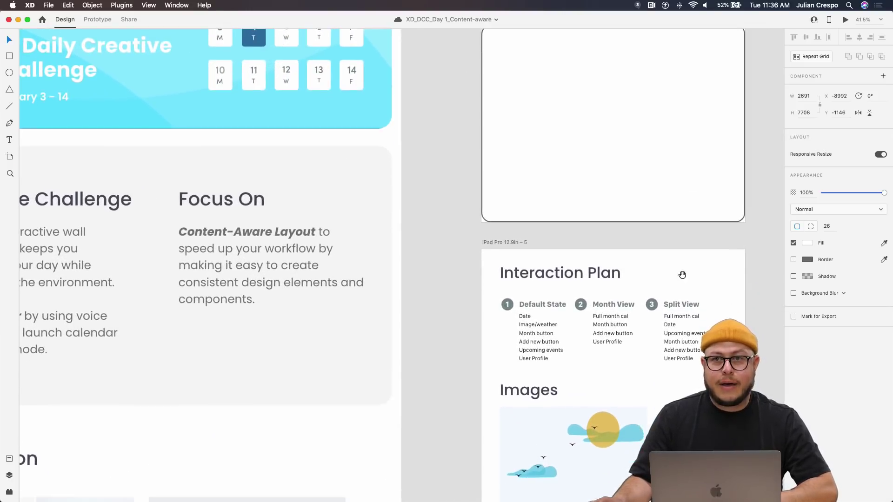
pyautogui.moveTo(681, 275); pyautogui.dragTo(563, 302)
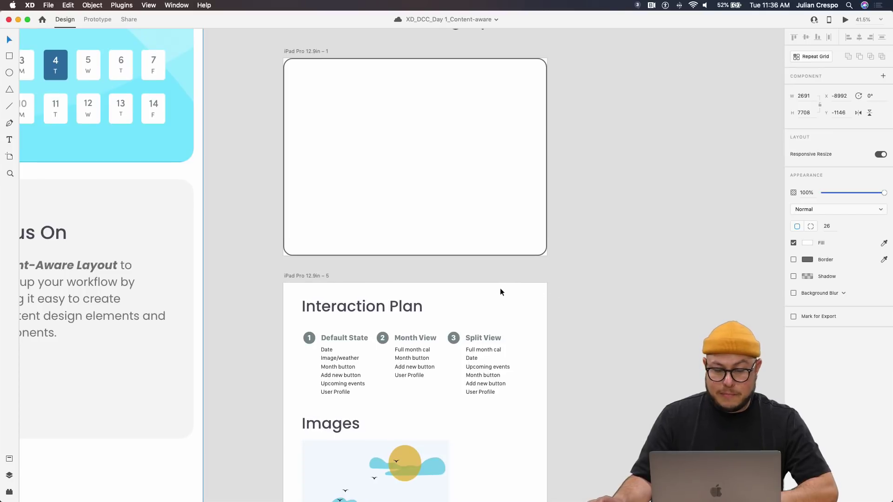
# Step: Examine the Default State, Month View and Split View lists in the Interaction Plan and the brief's Focus On and Inspiration sections
pyautogui.scroll(-4, 344, 314)
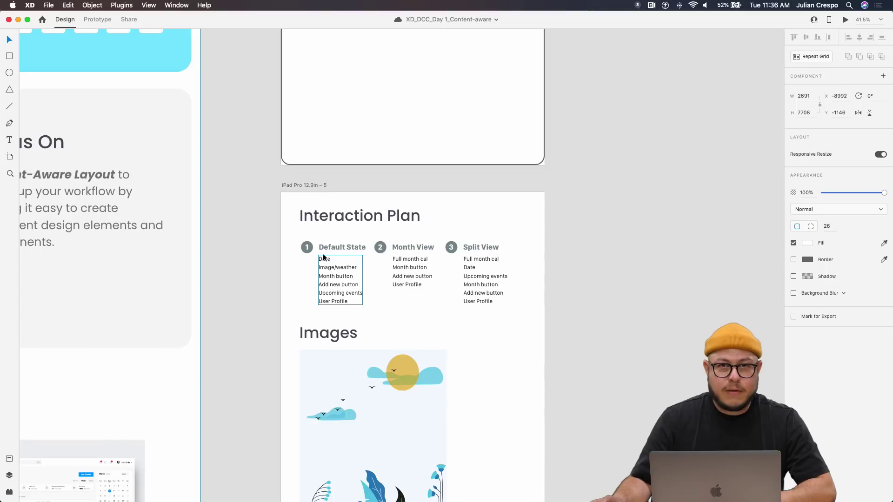
pyautogui.scroll(2, 331, 254)
pyautogui.scroll(-1, 333, 219)
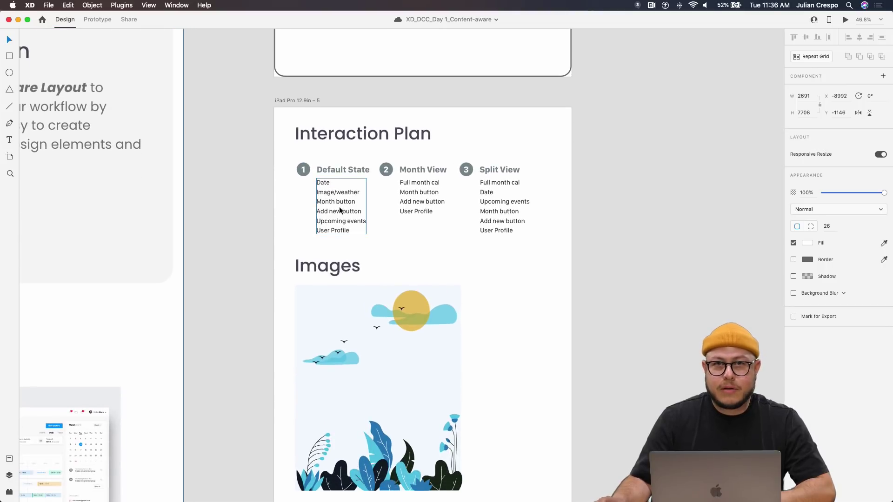
pyautogui.scroll(2, 336, 178)
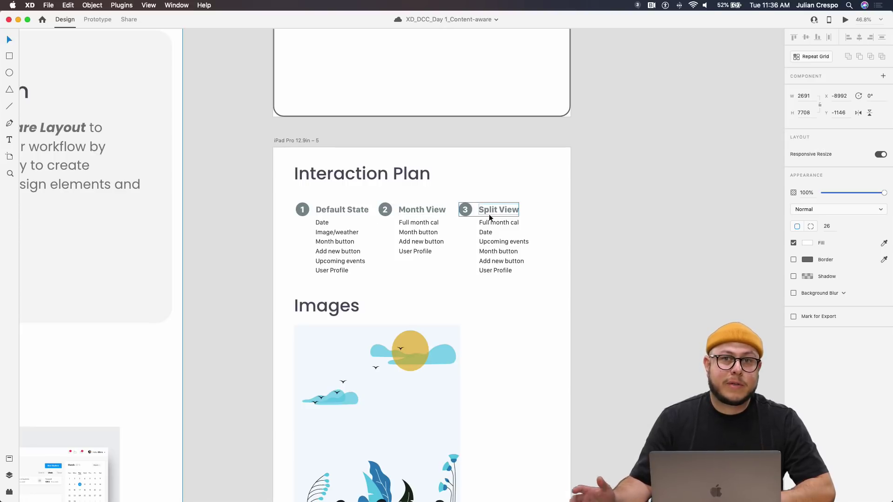
pyautogui.scroll(2, 495, 233)
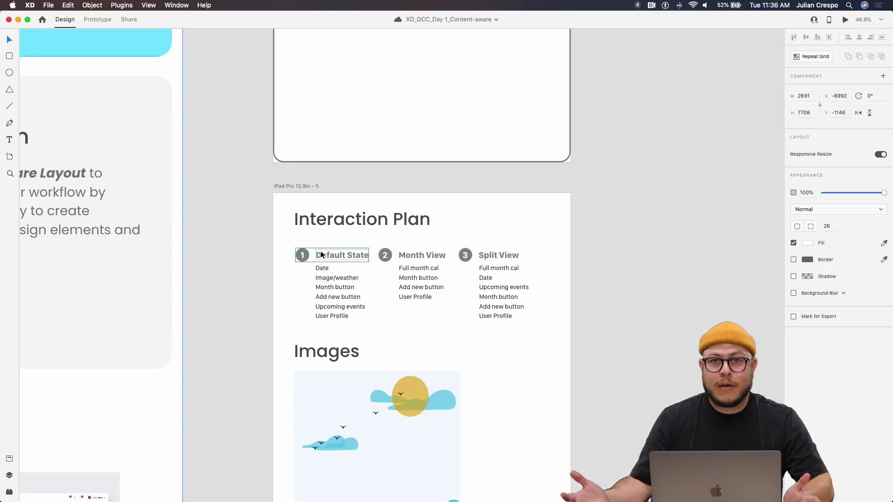
pyautogui.hscroll(-5, 224, 308)
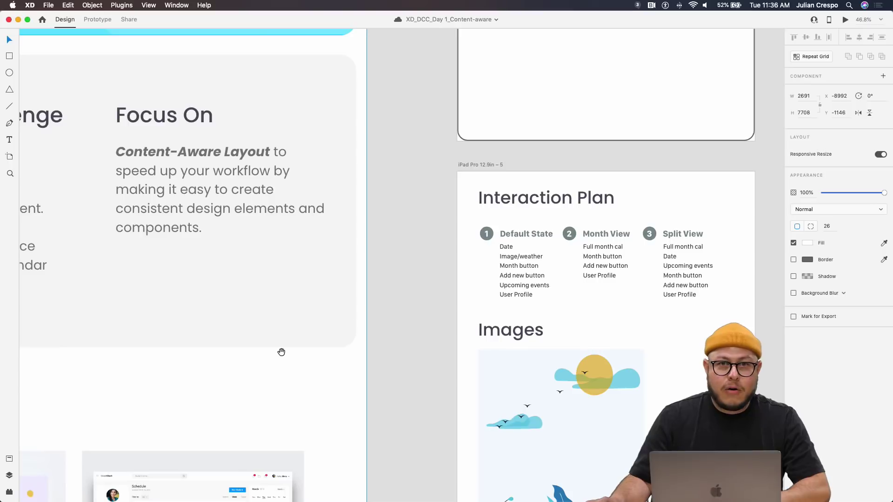
pyautogui.scroll(6, 282, 351)
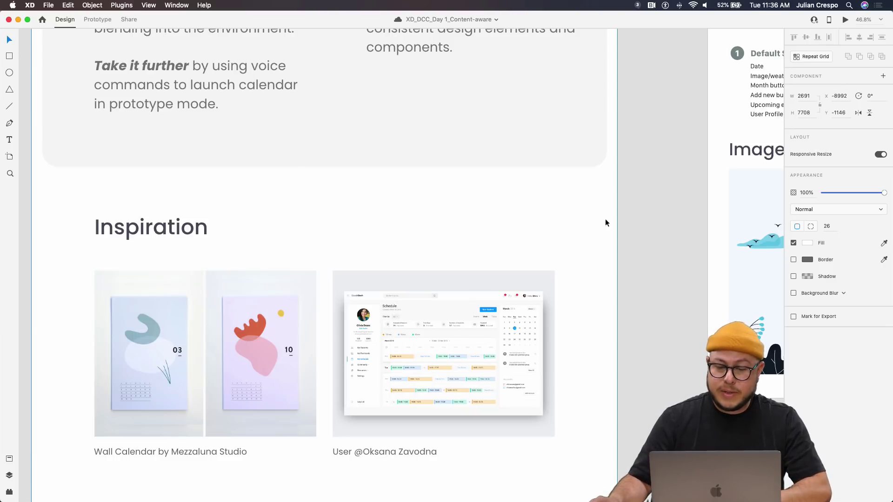
pyautogui.moveTo(606, 222); pyautogui.dragTo(584, 226)
pyautogui.hscroll(10, 585, 226)
pyautogui.scroll(7, 584, 226)
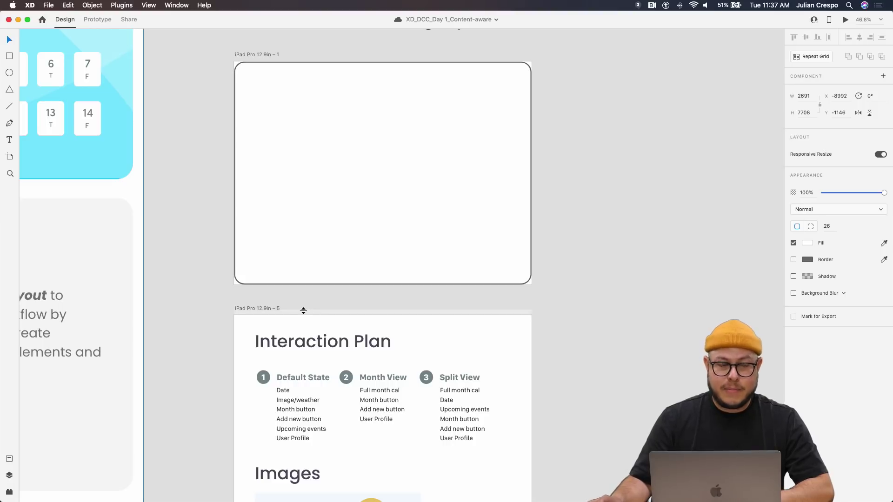
# Step: Inspect the plant-and-sky illustration in the Images section below the Interaction Plan
pyautogui.scroll(-2, 315, 333)
pyautogui.scroll(-10, 314, 334)
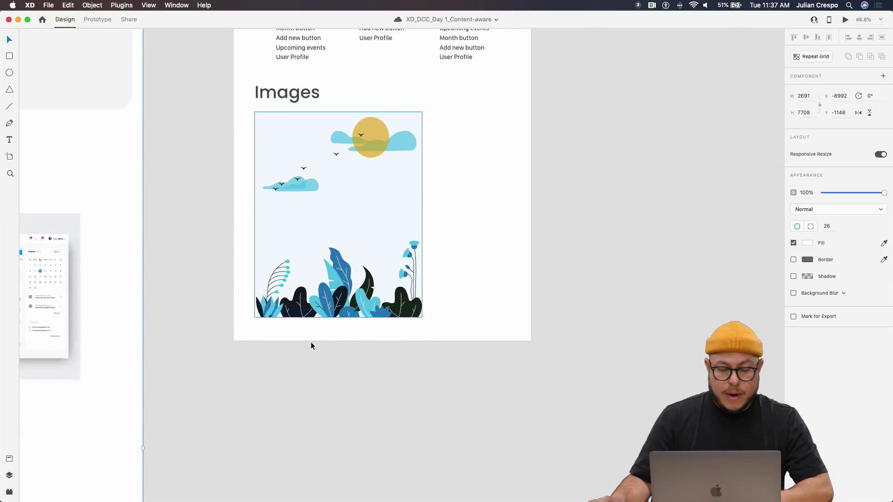
pyautogui.scroll(5, 311, 342)
pyautogui.click(371, 316)
pyautogui.scroll(-3, 396, 286)
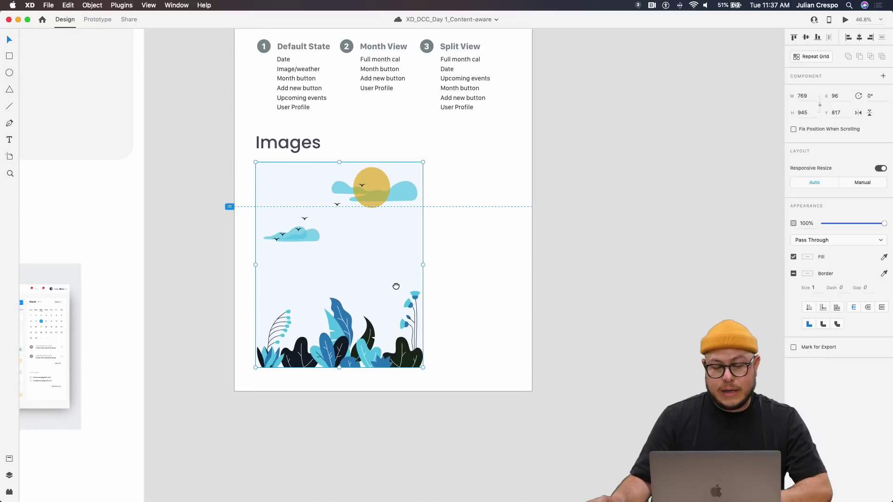
pyautogui.click(463, 293)
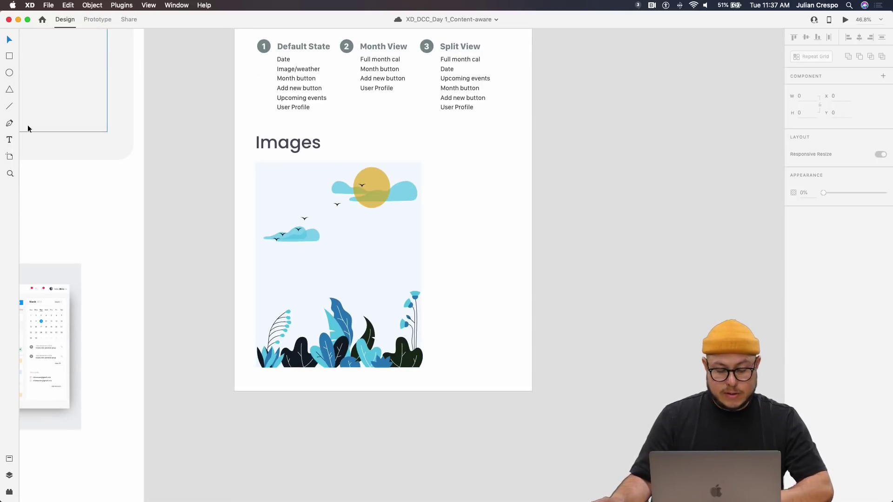
# Step: Show the document assets, bring up CC Libraries and switch to the 2D - Color Transitions library
pyautogui.press('shift+super+y')
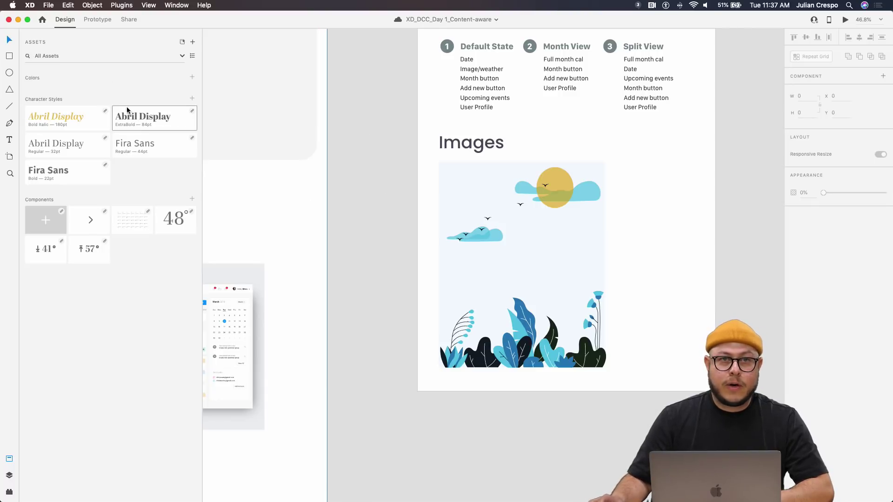
pyautogui.click(182, 43)
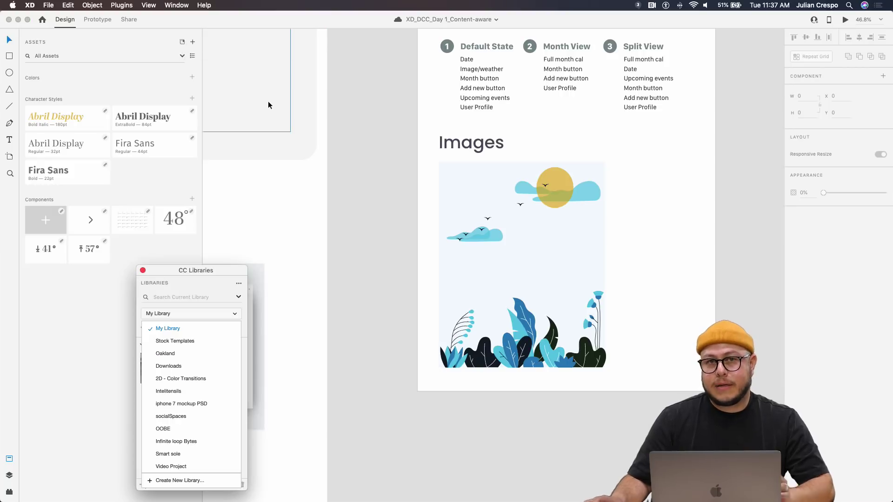
pyautogui.click(177, 289)
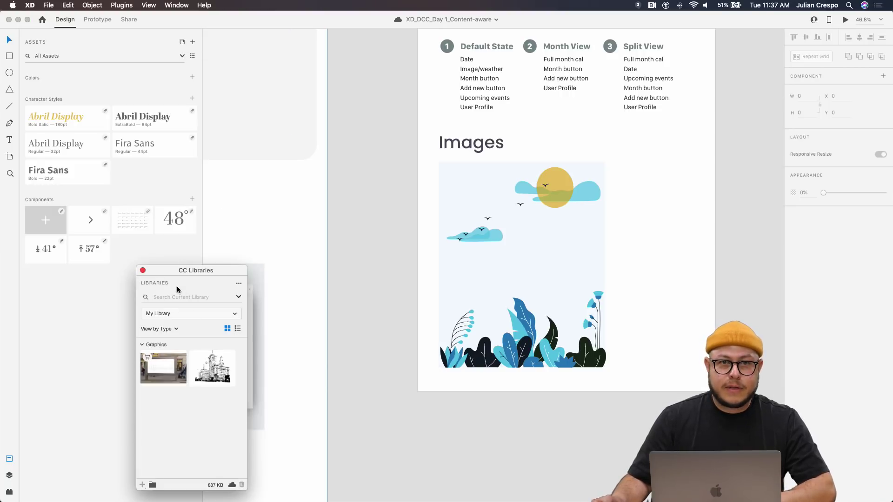
pyautogui.click(183, 313)
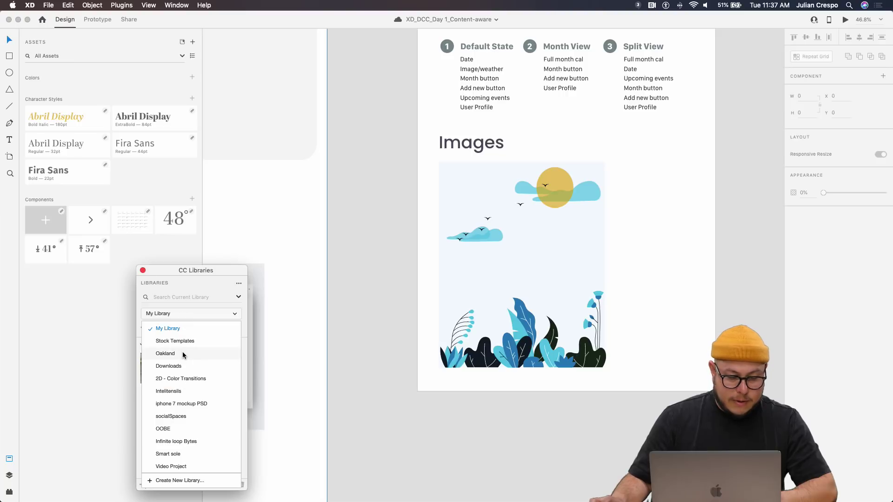
pyautogui.click(179, 379)
pyautogui.scroll(-1, 211, 435)
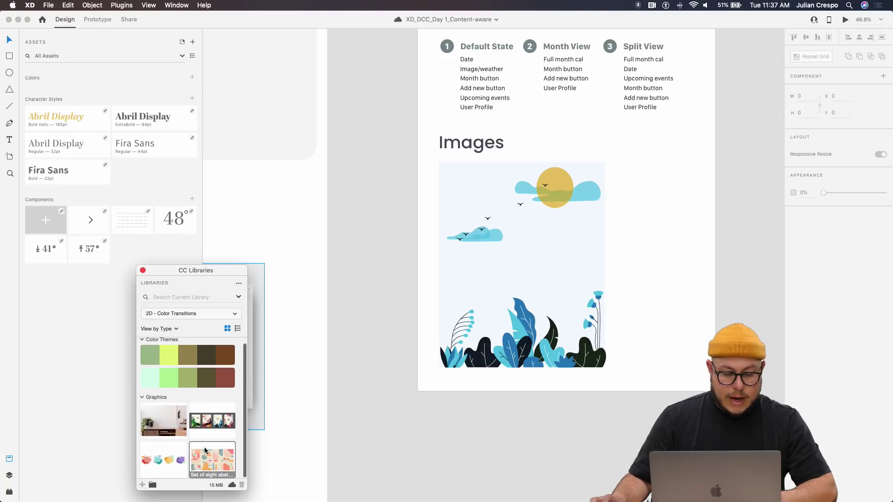
# Step: Place the library's flat plant poster graphic on the empty canvas below the Images artboard
pyautogui.moveTo(214, 428); pyautogui.dragTo(526, 470)
pyautogui.scroll(-10, 446, 440)
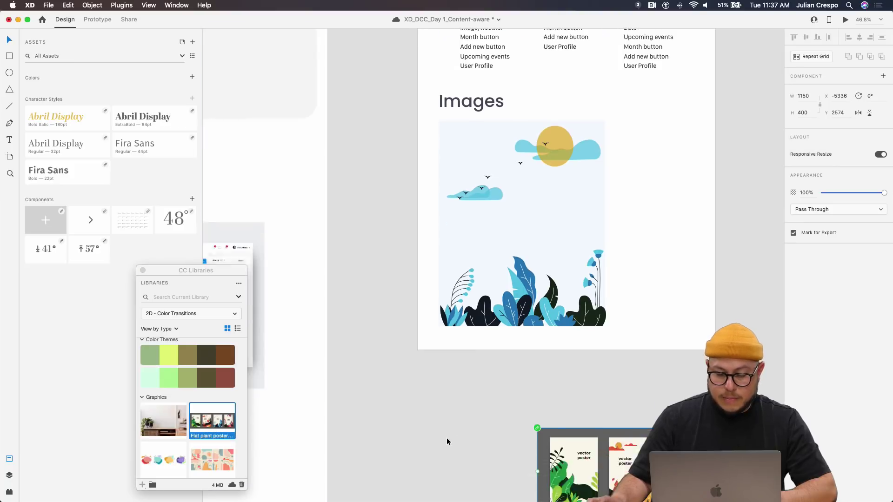
pyautogui.hscroll(10, 439, 442)
pyautogui.click(334, 318)
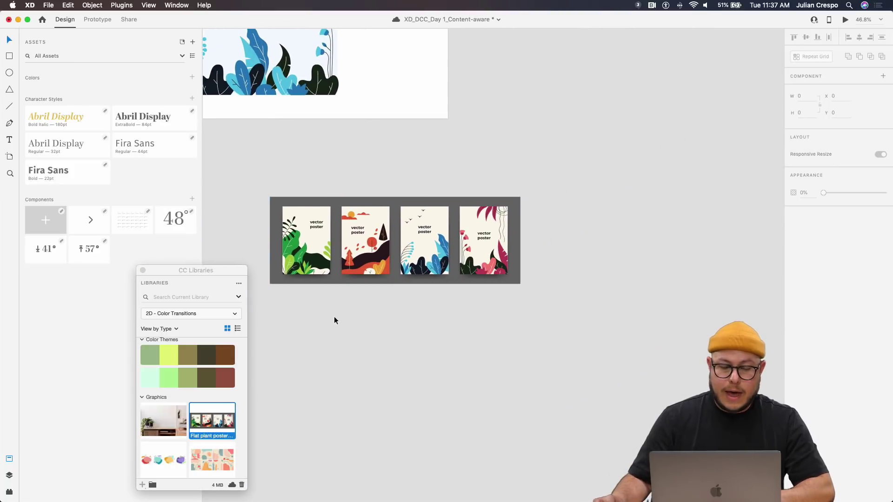
# Step: Inspect the leaf shapes in the blue poster of the placed graphic and compare them with the illustration under Images
pyautogui.scroll(3, 418, 298)
pyautogui.hscroll(-3, 418, 297)
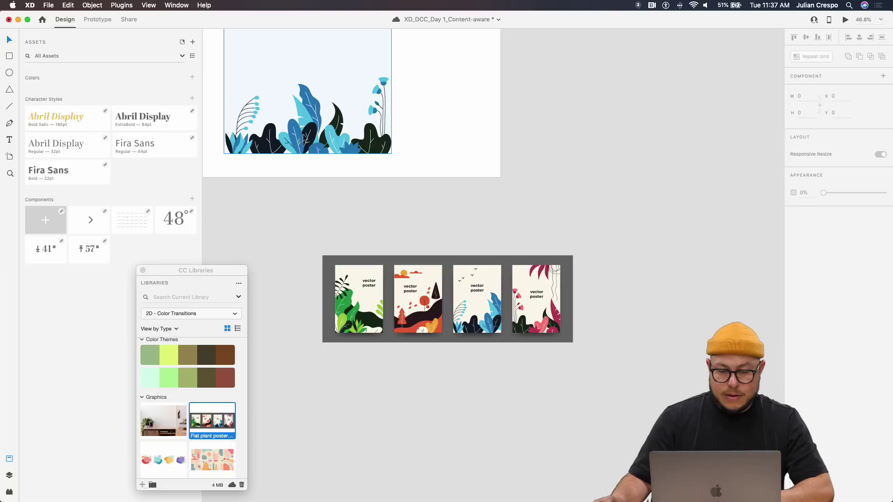
pyautogui.click(481, 318)
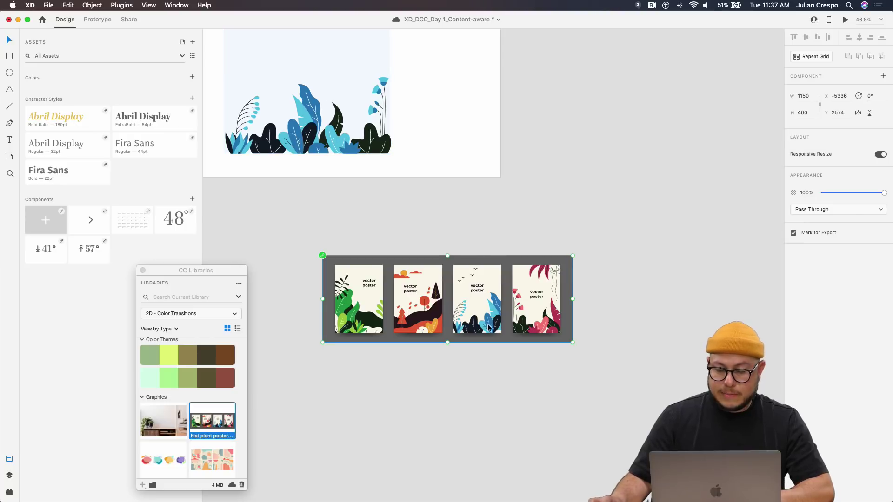
pyautogui.scroll(3, 473, 322)
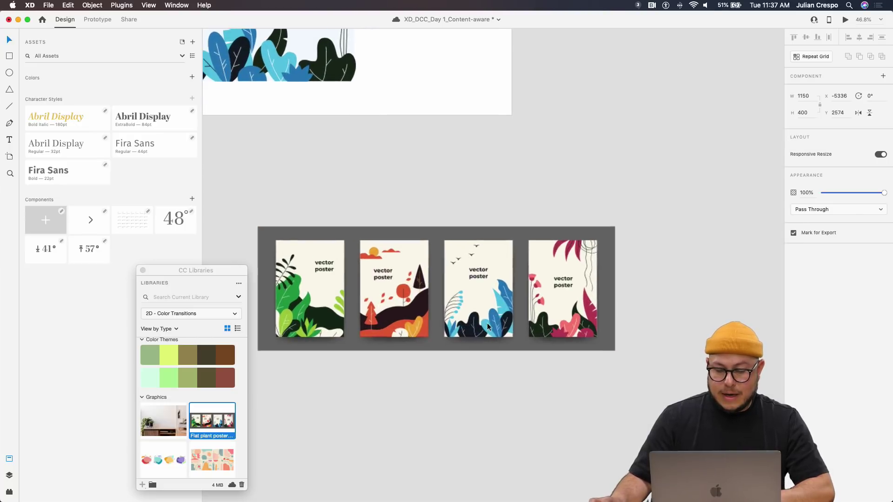
pyautogui.doubleClick(493, 327)
pyautogui.keyDown('shift'); pyautogui.click(495, 323); pyautogui.keyUp('shift')
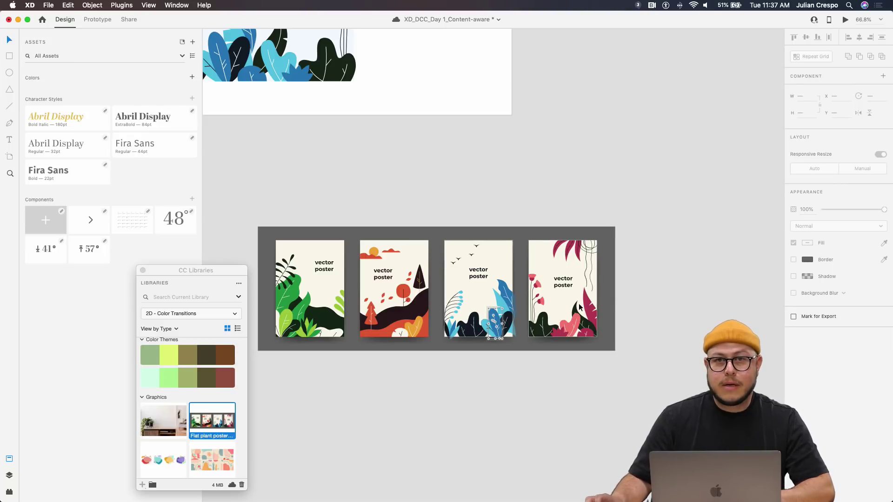
pyautogui.click(431, 194)
pyautogui.scroll(5, 514, 285)
pyautogui.hscroll(-4, 514, 285)
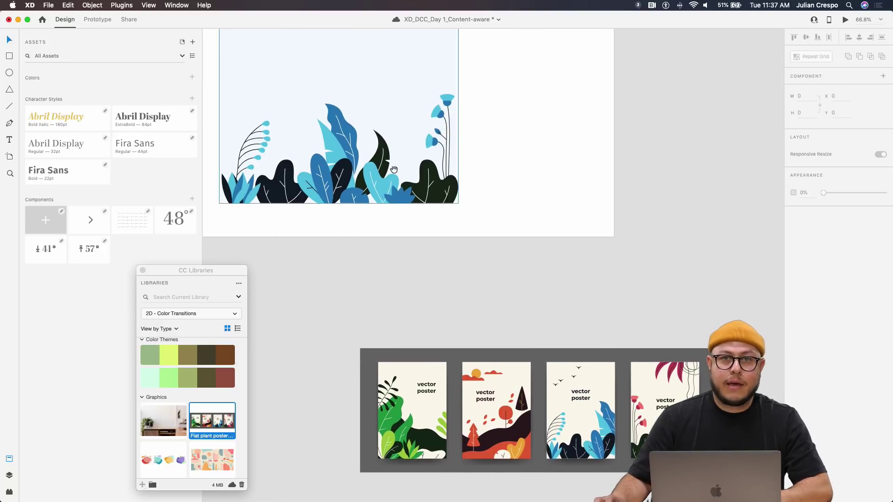
pyautogui.scroll(5, 514, 285)
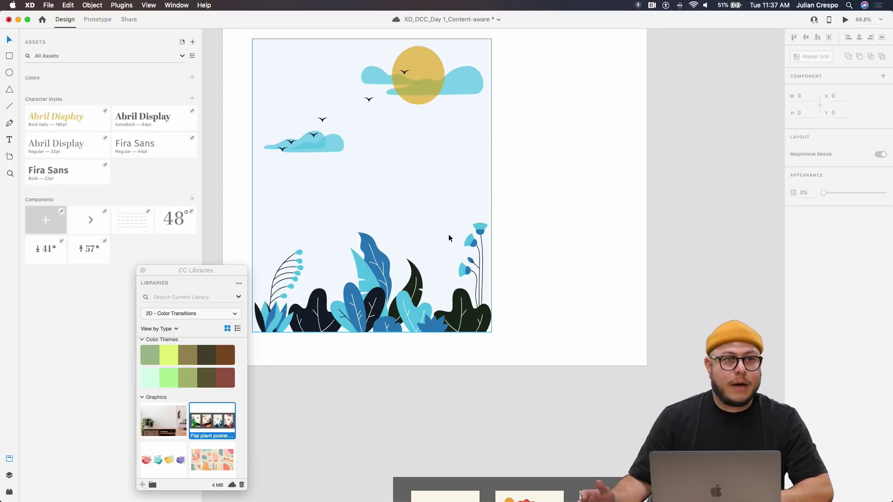
pyautogui.scroll(3, 372, 269)
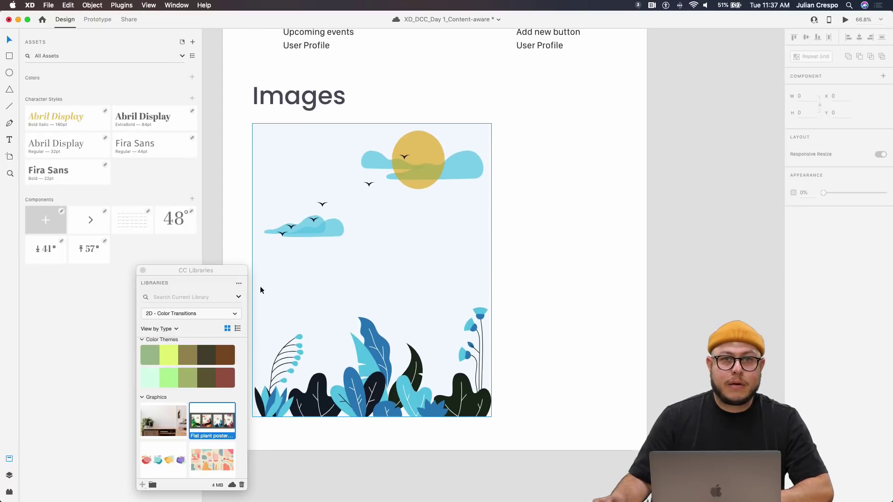
# Step: Close CC Libraries and put a copy of the Images illustration on the iPad Pro 12.9in – 1 artboard at X 16, Y 40
pyautogui.click(143, 271)
pyautogui.scroll(-5, 248, 298)
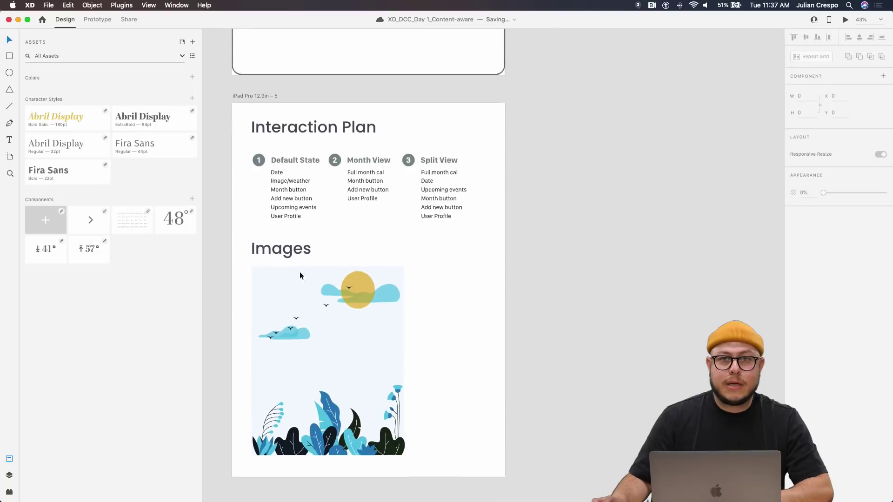
pyautogui.scroll(3, 300, 271)
pyautogui.click(342, 383)
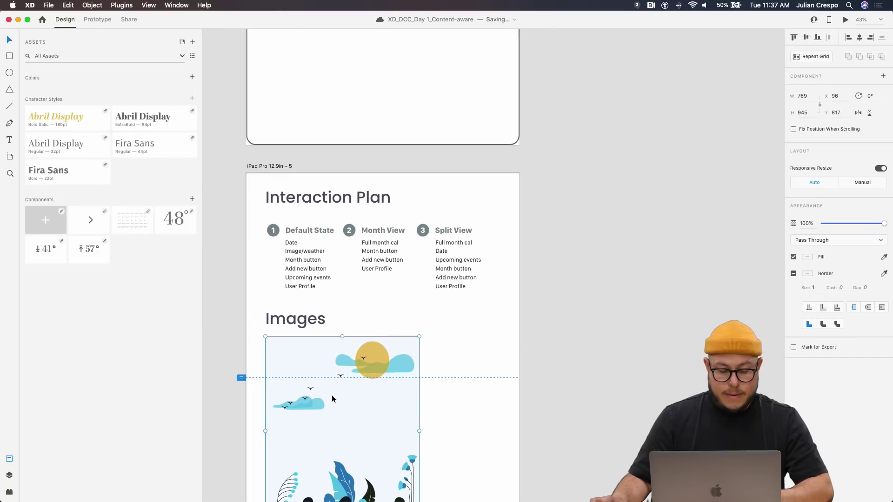
pyautogui.scroll(5, 341, 223)
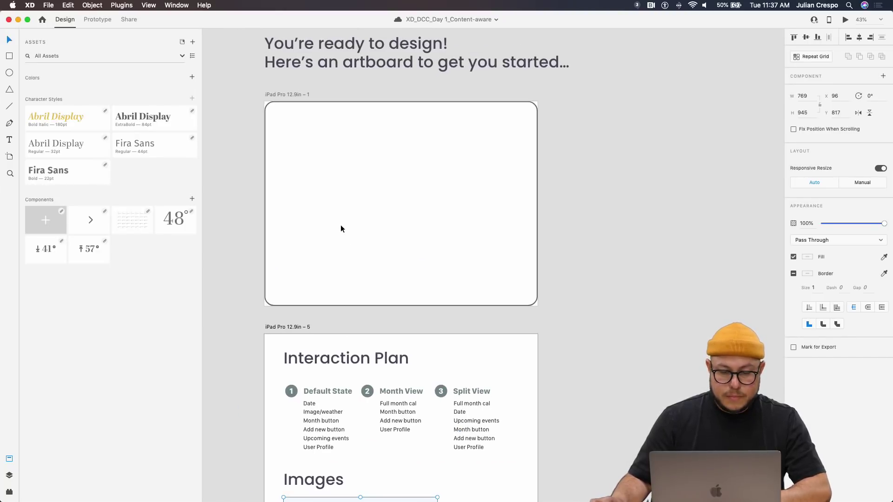
pyautogui.moveTo(340, 226); pyautogui.dragTo(339, 127)
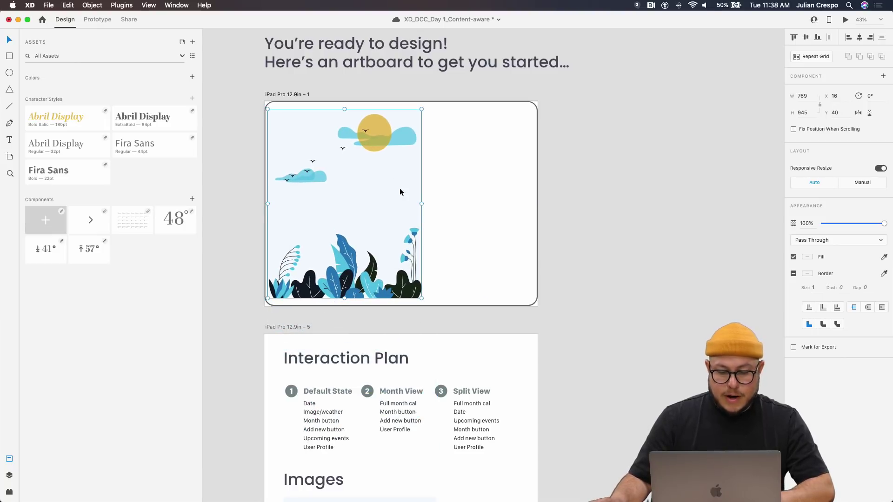
pyautogui.click(455, 211)
# Step: Add the text "February" in the blank area beside the illustration and move it to X 822, Y 180
pyautogui.scroll(3, 392, 221)
pyautogui.scroll(-1, 471, 224)
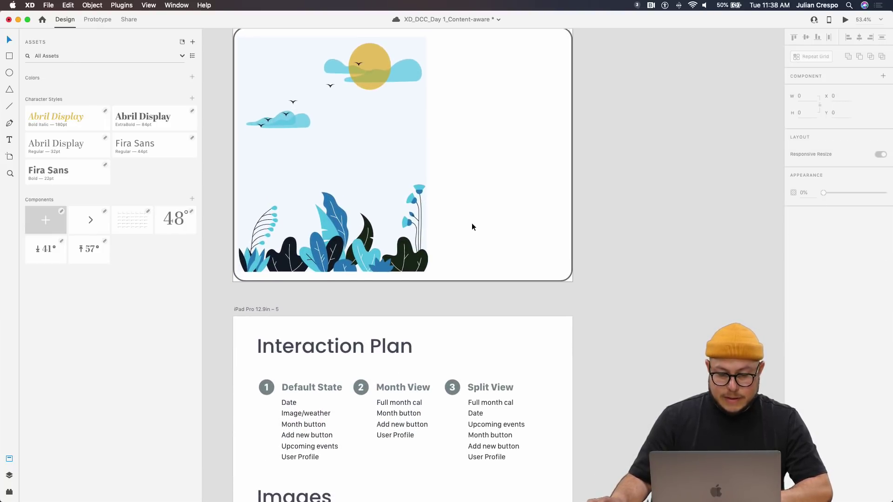
pyautogui.scroll(2, 472, 228)
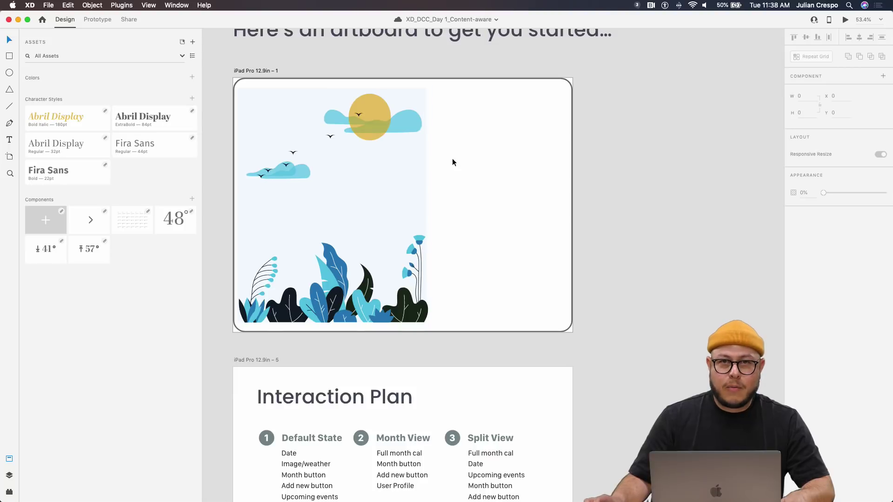
pyautogui.scroll(3, 465, 161)
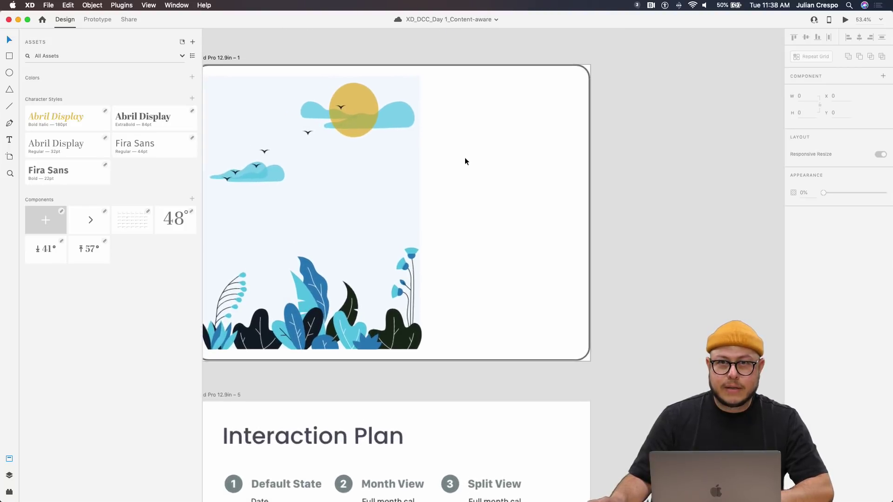
pyautogui.scroll(-5, 468, 176)
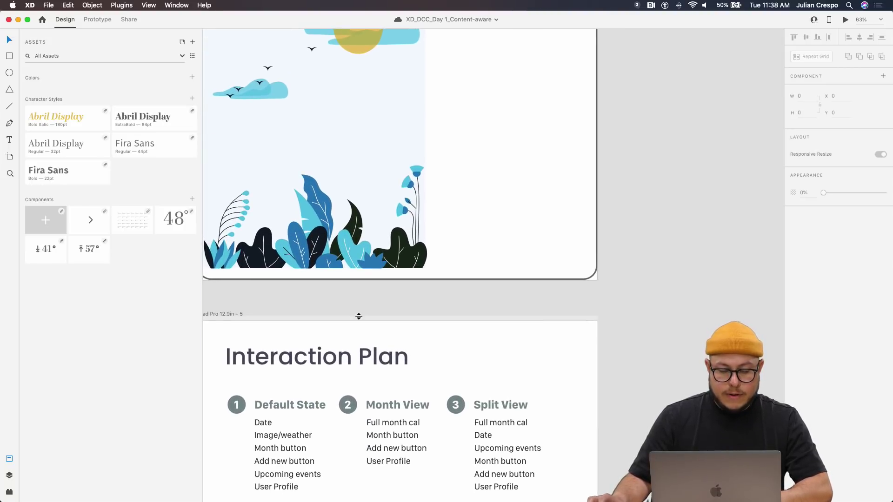
pyautogui.scroll(4, 514, 255)
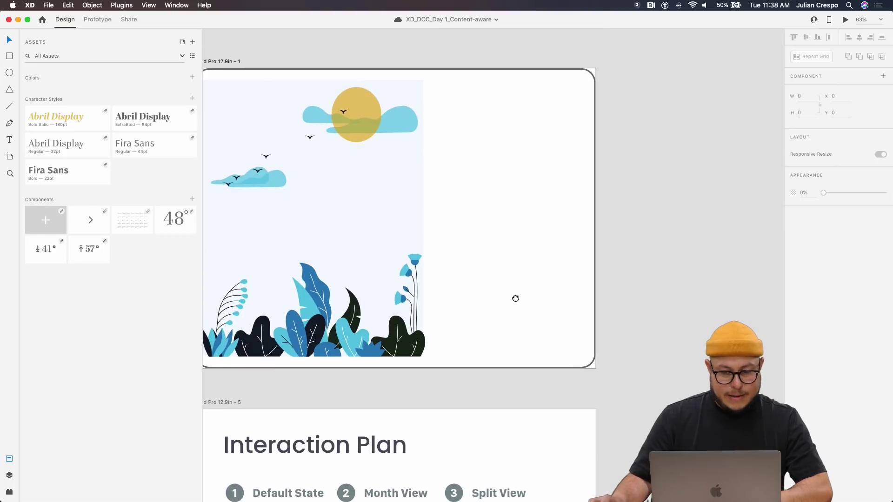
pyautogui.click(462, 163)
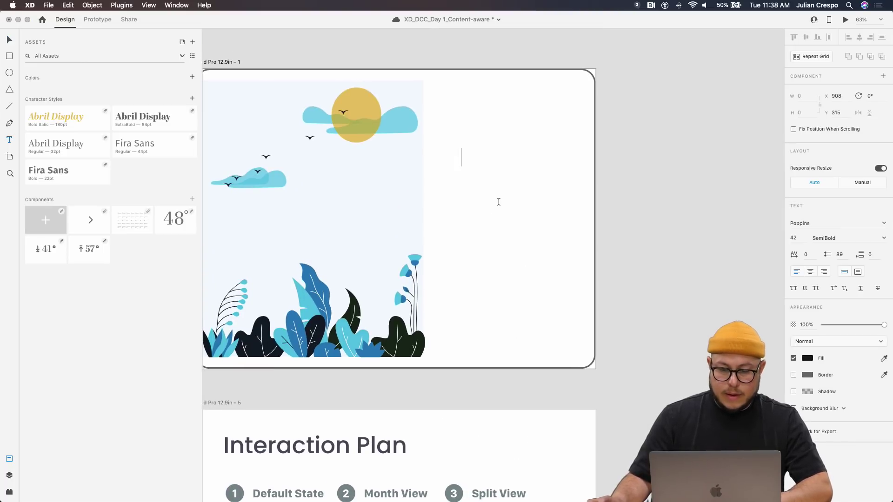
pyautogui.write('Fre')
pyautogui.press('BackSpace')
pyautogui.press('BackSpace')
pyautogui.write('e')
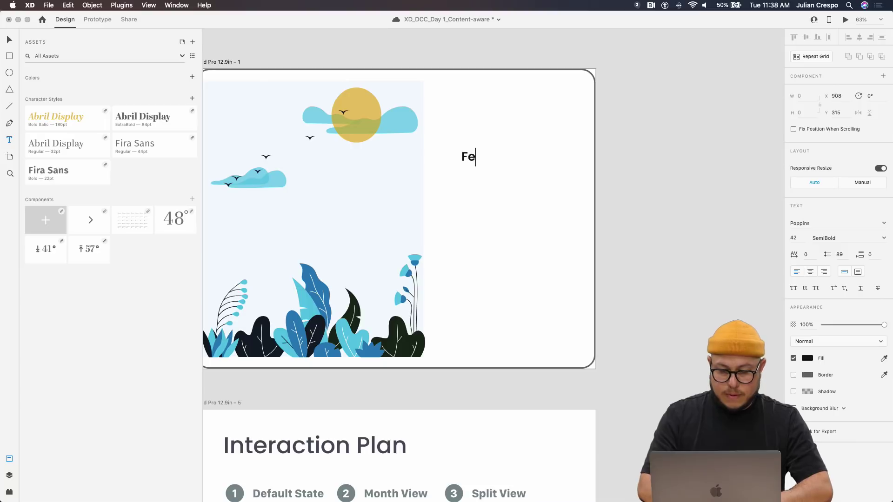
pyautogui.write('bru')
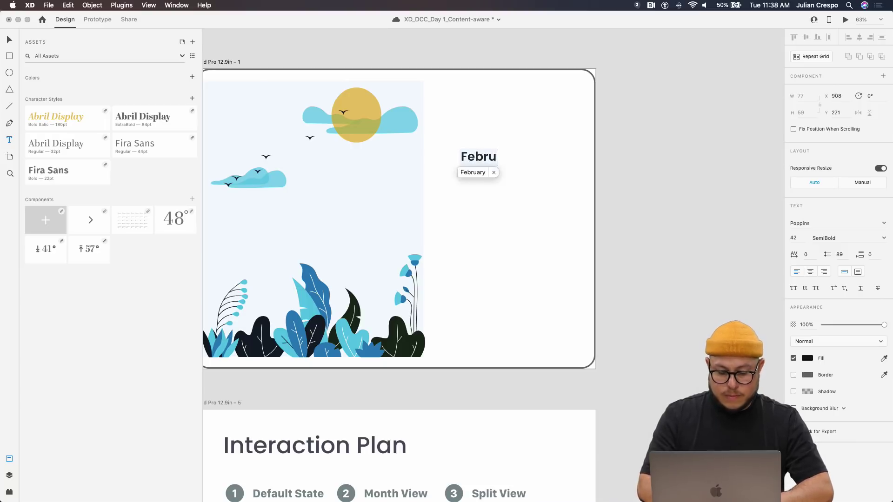
pyautogui.write('ary')
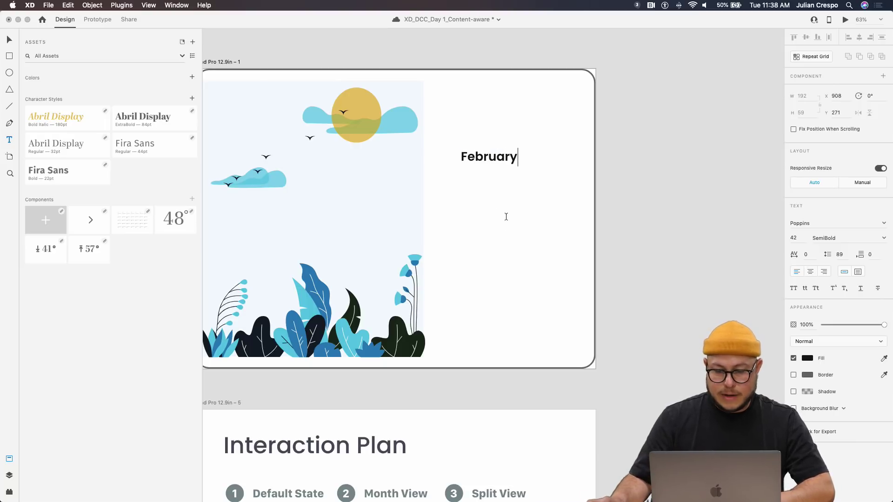
pyautogui.press('Escape')
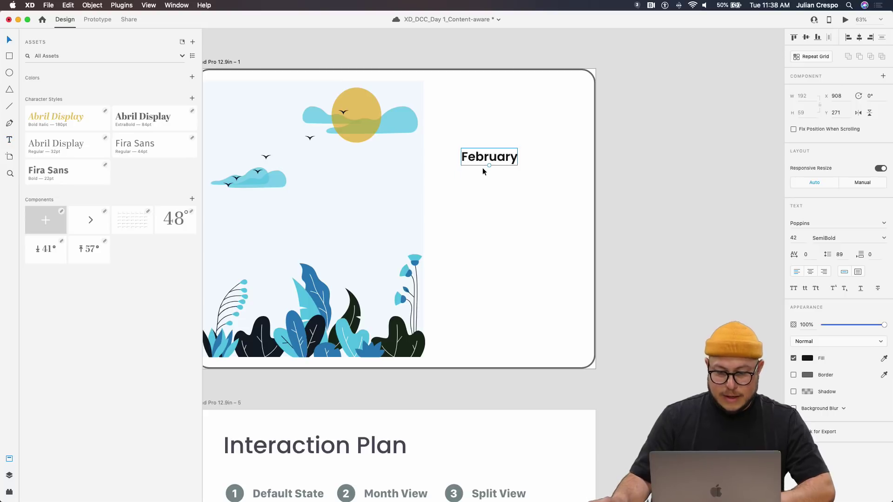
pyautogui.moveTo(479, 159); pyautogui.dragTo(454, 132)
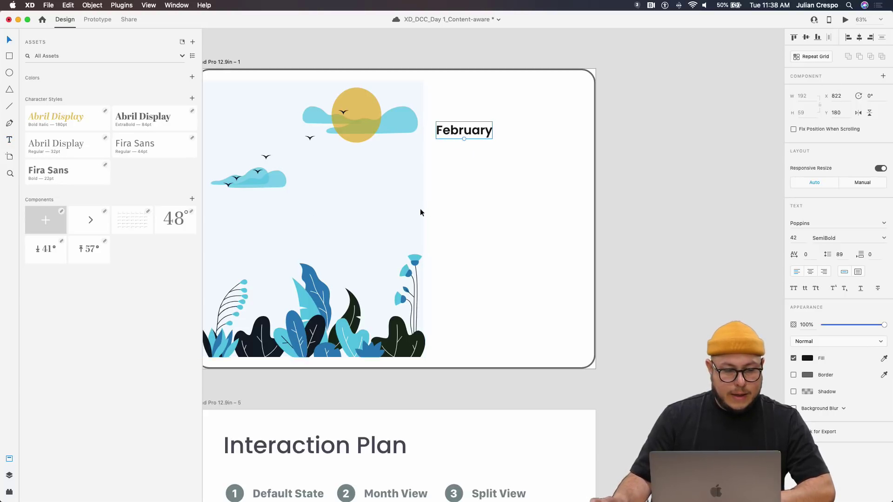
pyautogui.click(420, 213)
# Step: Duplicate the February text directly below itself at Y 250 and change the copy to "04"
pyautogui.click(462, 134)
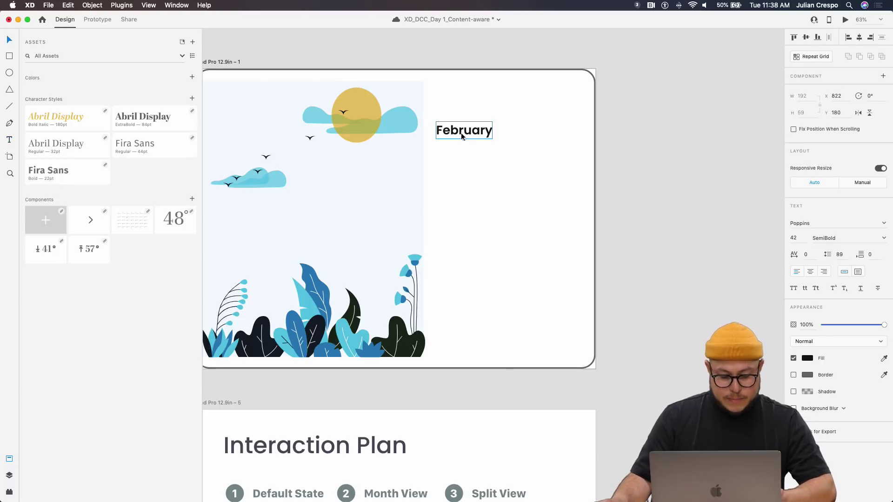
pyautogui.moveTo(461, 132); pyautogui.dragTo(462, 152)
pyautogui.doubleClick(463, 152)
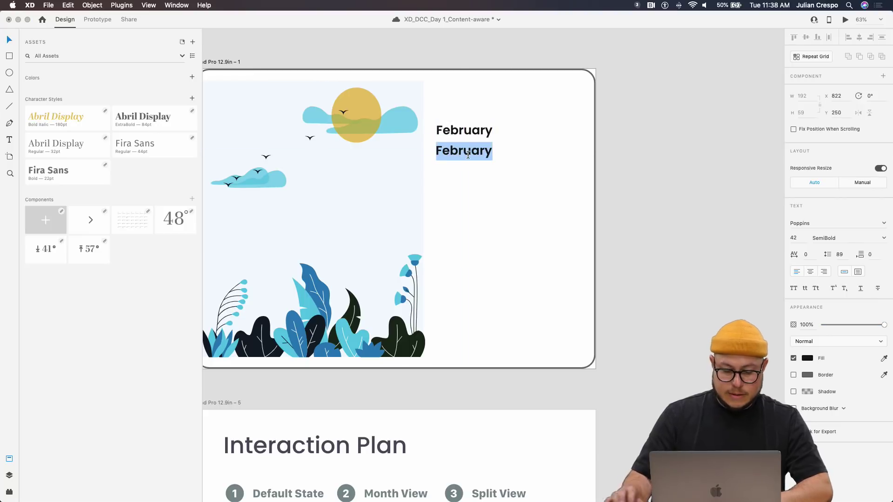
pyautogui.write('4')
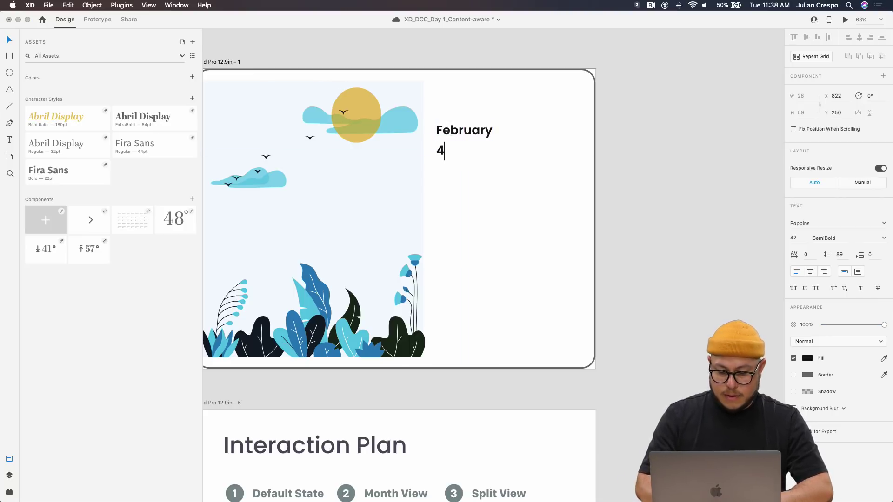
pyautogui.press('BackSpace')
pyautogui.write('04')
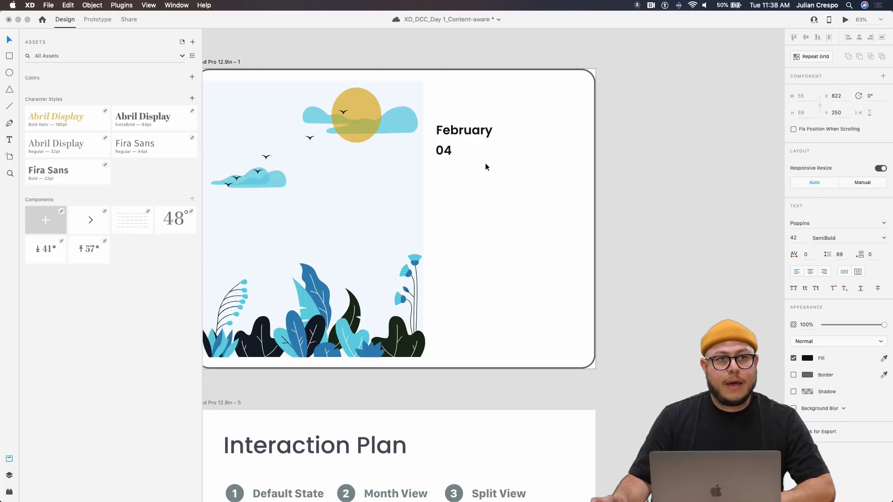
pyautogui.press('Escape')
# Step: Duplicate the 04 text directly below itself at Y 320 and change the copy to "Tuesday"
pyautogui.moveTo(446, 150); pyautogui.dragTo(447, 173)
pyautogui.press('super+d')
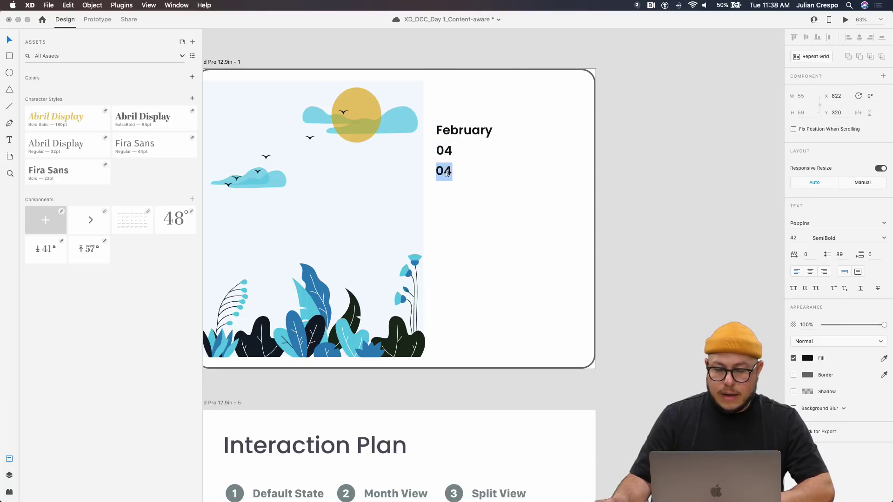
pyautogui.write('Tuesda')
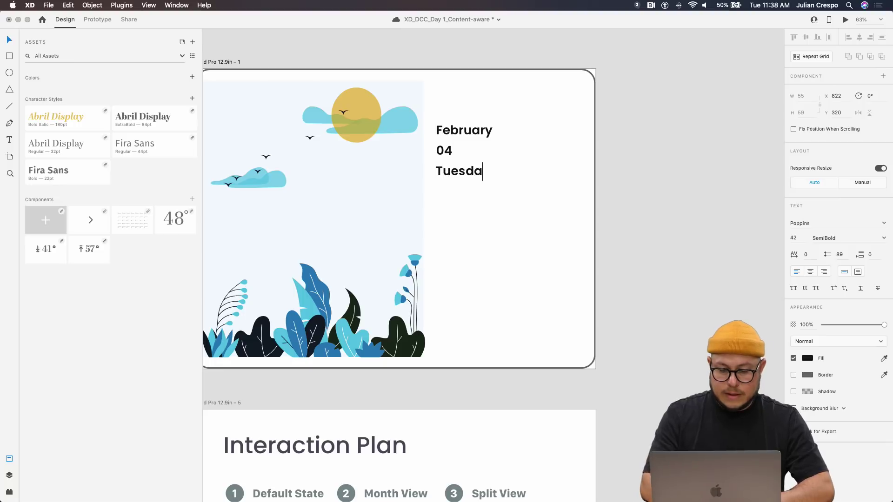
pyautogui.write('ty')
pyautogui.press('BackSpace')
pyautogui.press('BackSpace')
pyautogui.write('y')
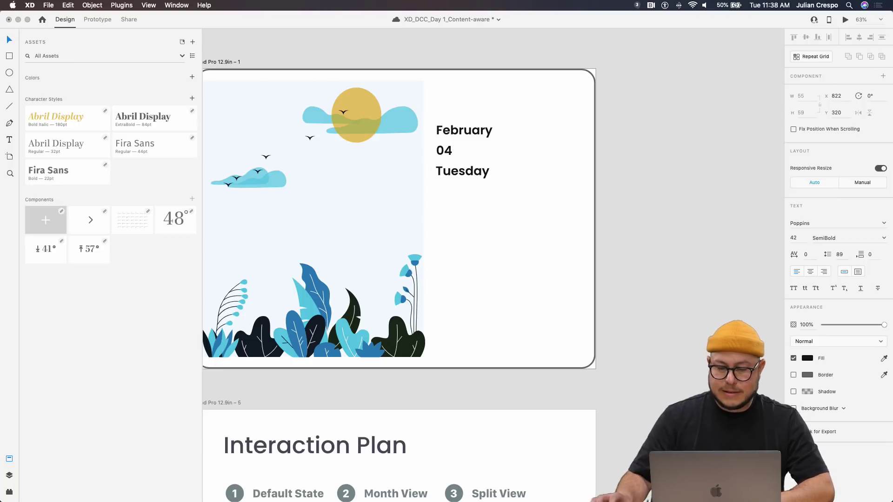
pyautogui.press('Escape')
# Step: Check the Default State items in the Interaction Plan, save the document and deselect the Tuesday text
pyautogui.scroll(-2, 479, 176)
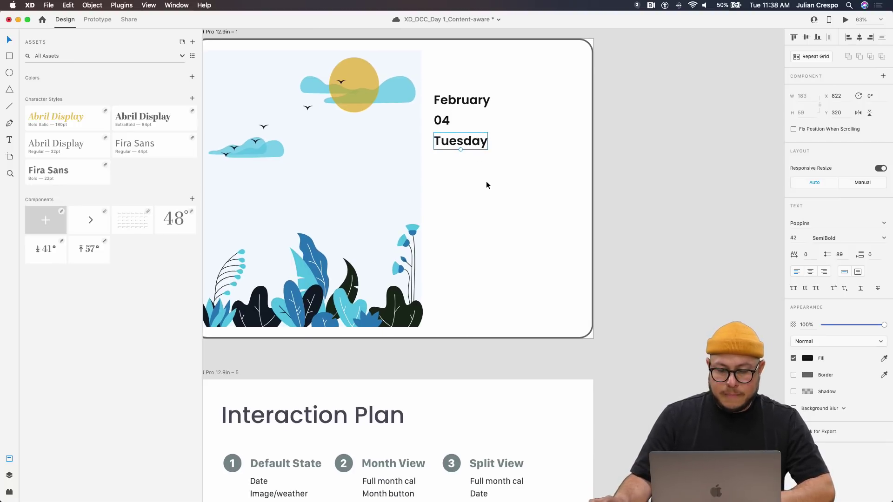
pyautogui.scroll(-6, 480, 191)
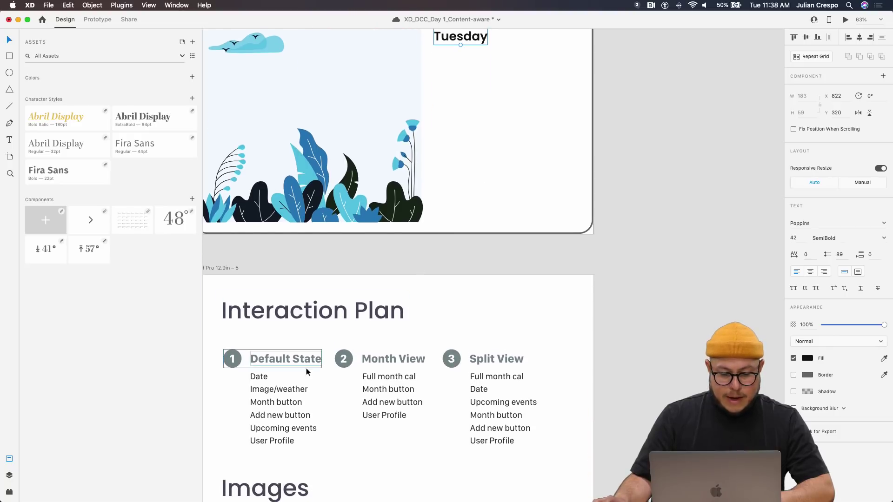
pyautogui.press('super+s')
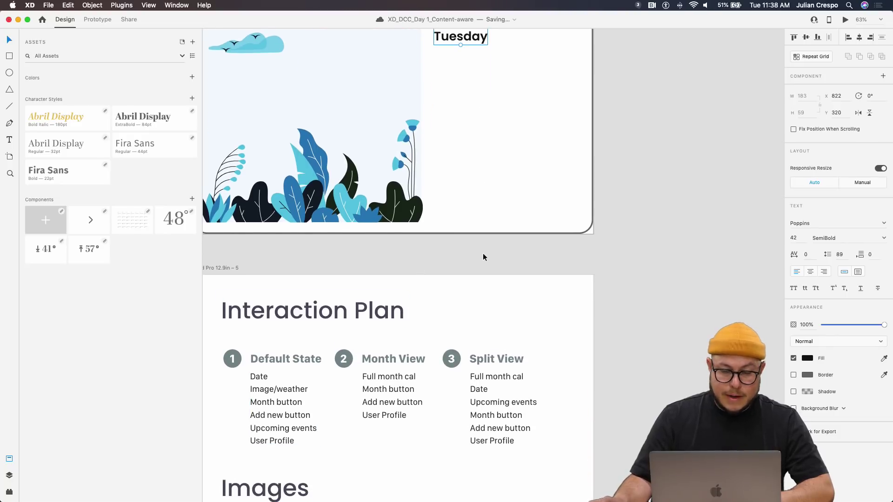
pyautogui.scroll(7, 483, 255)
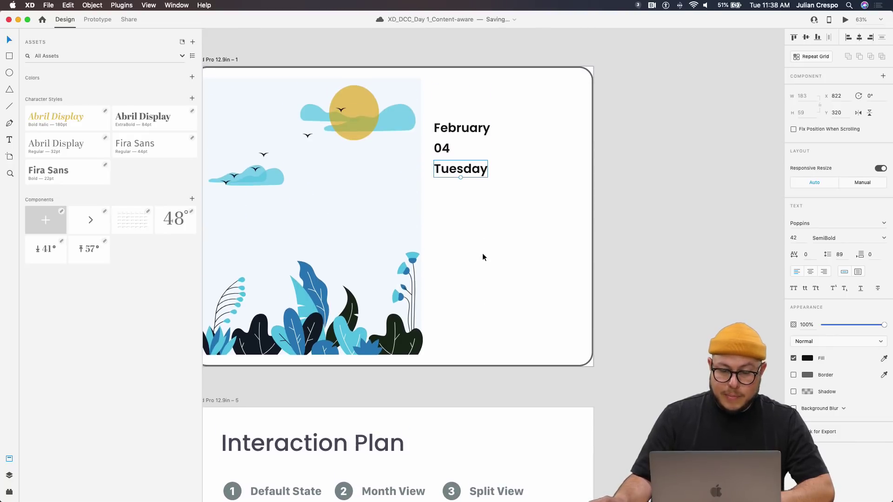
pyautogui.click(500, 208)
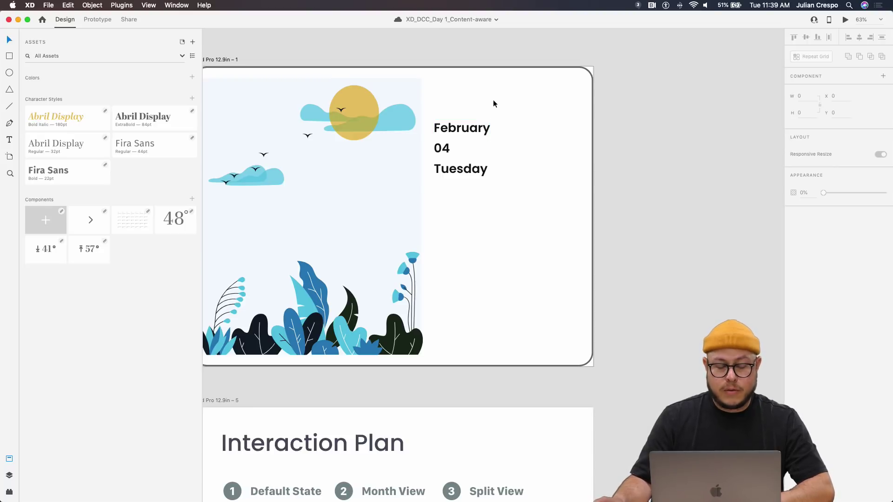
# Step: Draw a rectangle about 161 by 59 above the date text at X 985, Y 80, and save the document
pyautogui.press('r')
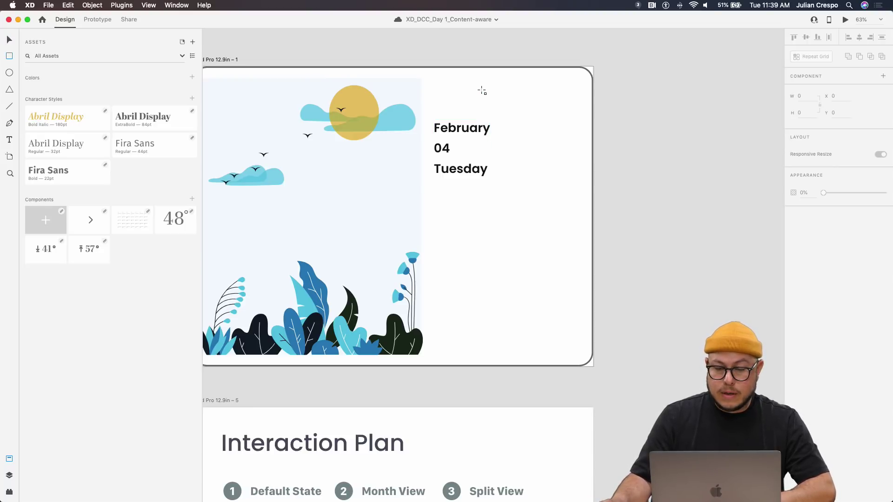
pyautogui.moveTo(481, 89); pyautogui.dragTo(529, 109)
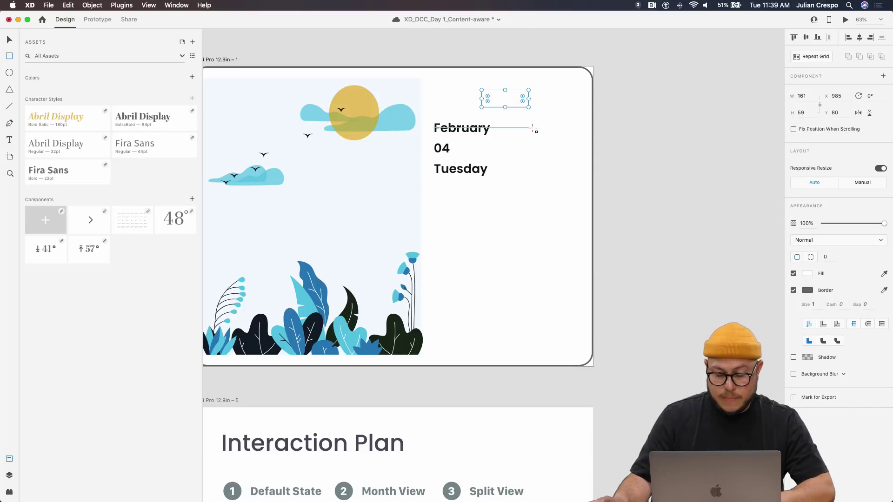
pyautogui.scroll(2, 528, 120)
pyautogui.scroll(3, 528, 120)
pyautogui.scroll(-2, 516, 118)
pyautogui.scroll(2, 474, 76)
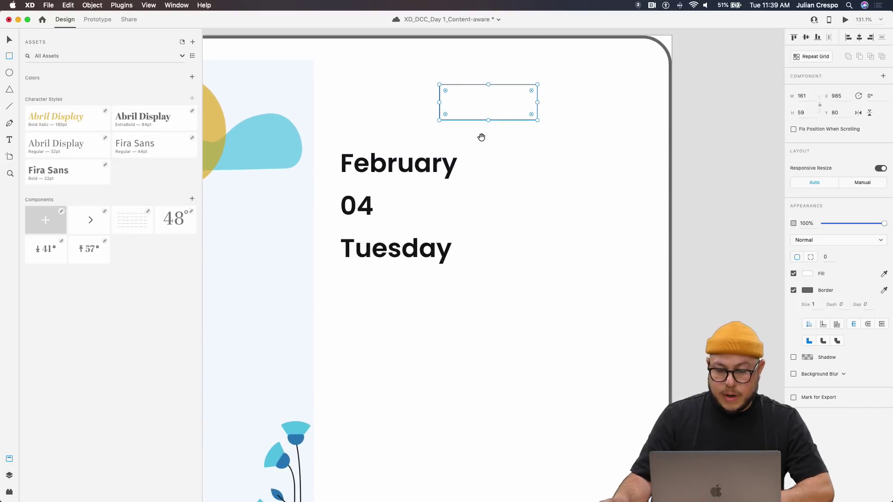
pyautogui.press('v')
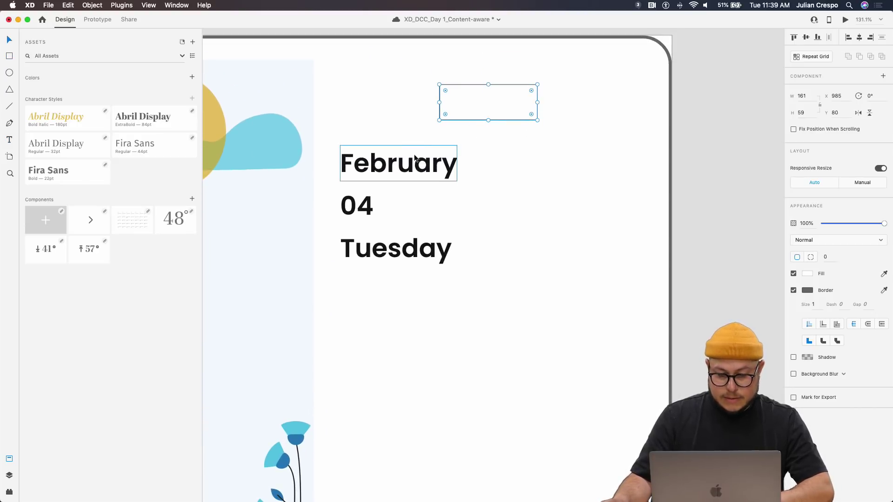
pyautogui.press('super+s')
# Step: Copy the February text onto the rectangle, change the copy to "Month" and centre it horizontally there at font size 32
pyautogui.moveTo(412, 162)
pyautogui.mouseDown()
pyautogui.moveTo(508, 118)
pyautogui.moveTo(512, 105)
pyautogui.mouseUp()
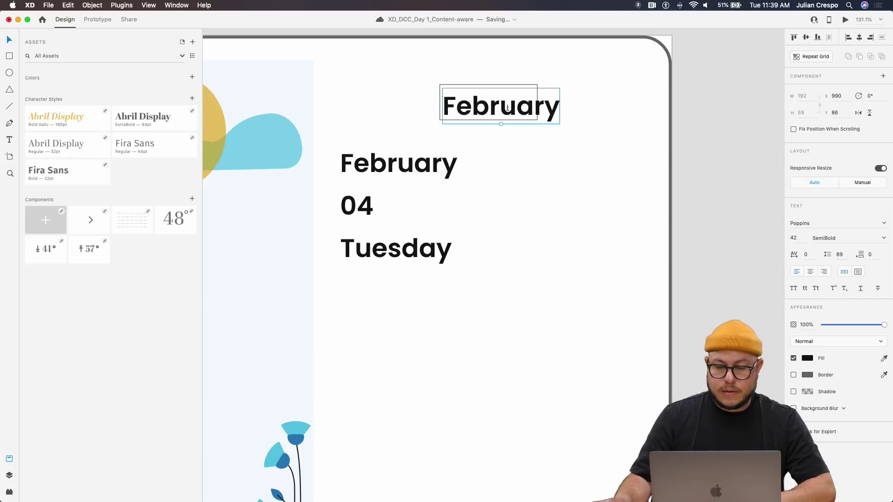
pyautogui.doubleClick(510, 109)
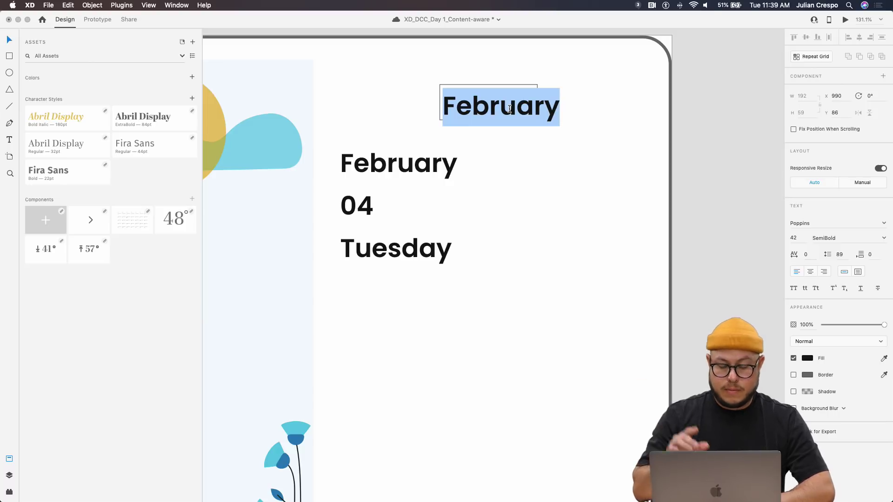
pyautogui.write('Month')
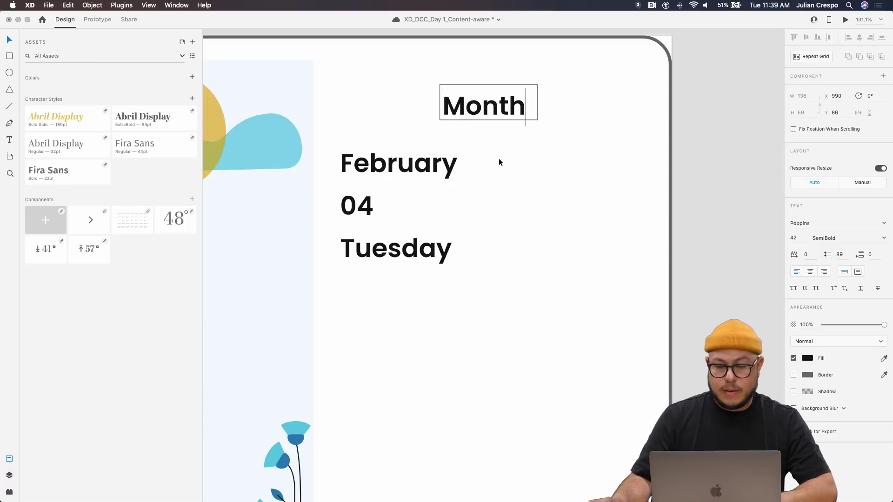
pyautogui.press('Escape')
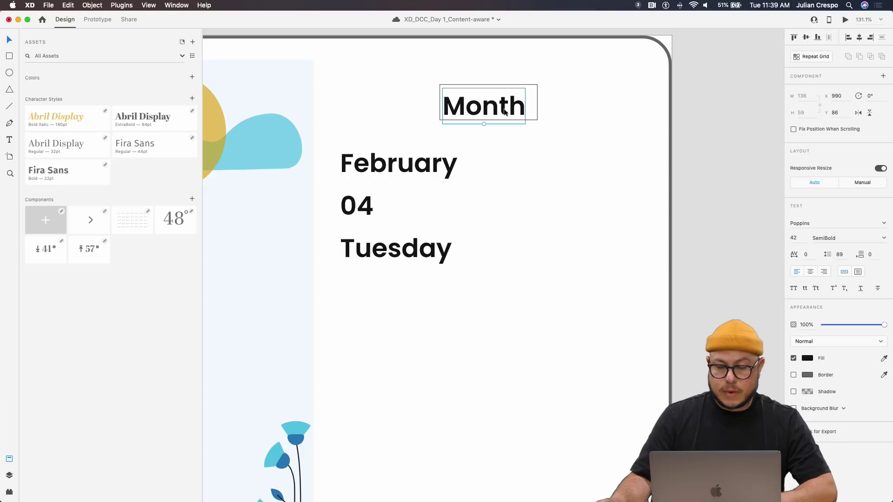
pyautogui.moveTo(504, 112)
pyautogui.mouseDown()
pyautogui.moveTo(513, 112)
pyautogui.moveTo(488, 109)
pyautogui.mouseUp()
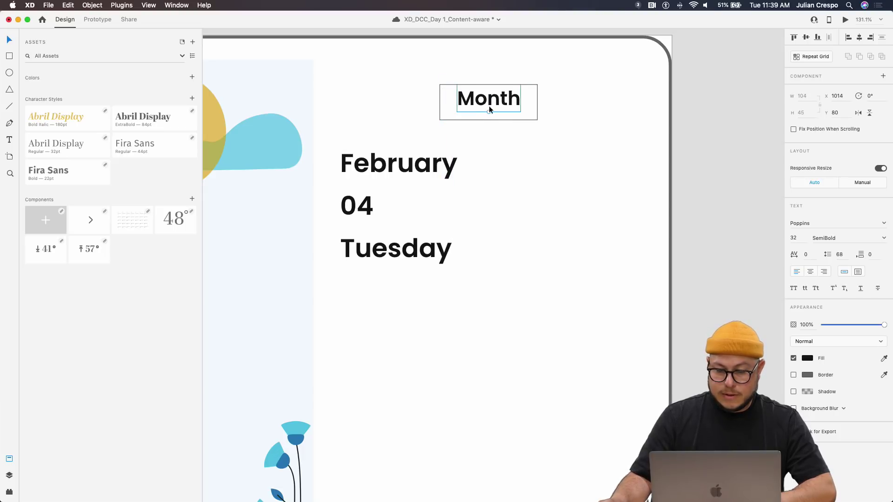
# Step: Round the corners of the rectangle behind the Month text to a radius of 30 and set its border size to 2
pyautogui.doubleClick(532, 118)
pyautogui.moveTo(531, 113); pyautogui.dragTo(508, 105)
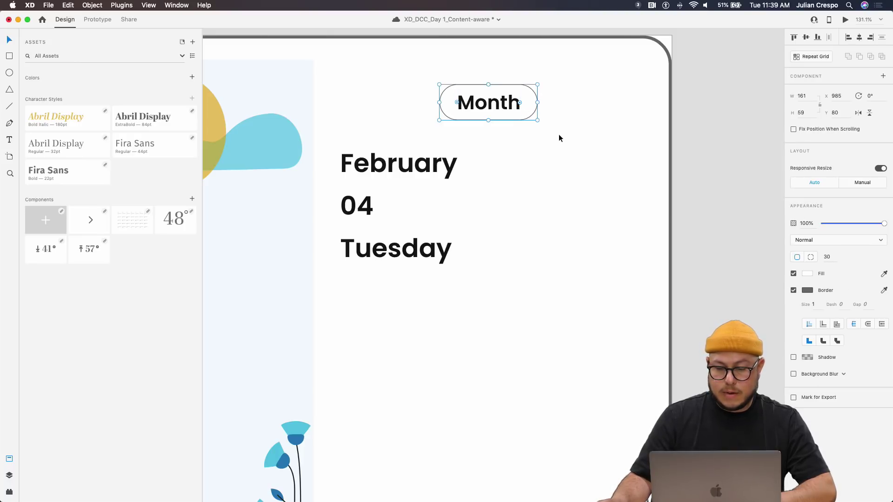
pyautogui.click(816, 305)
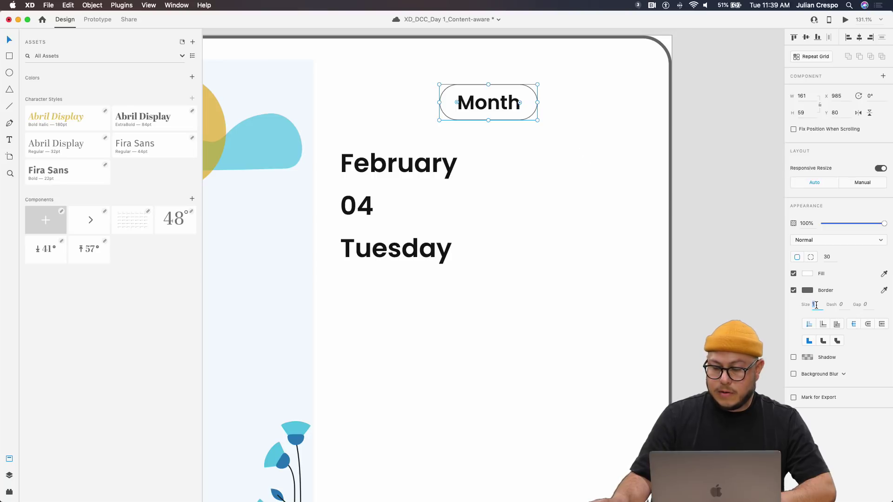
pyautogui.write('2')
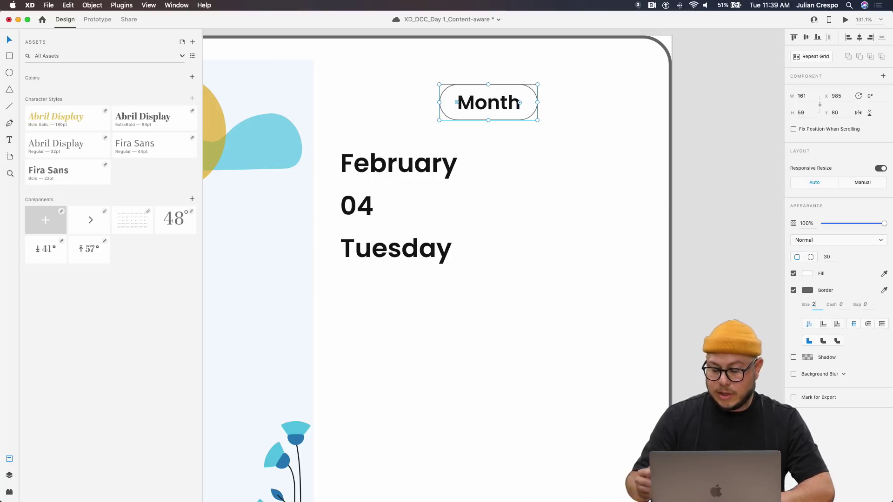
pyautogui.press('Return')
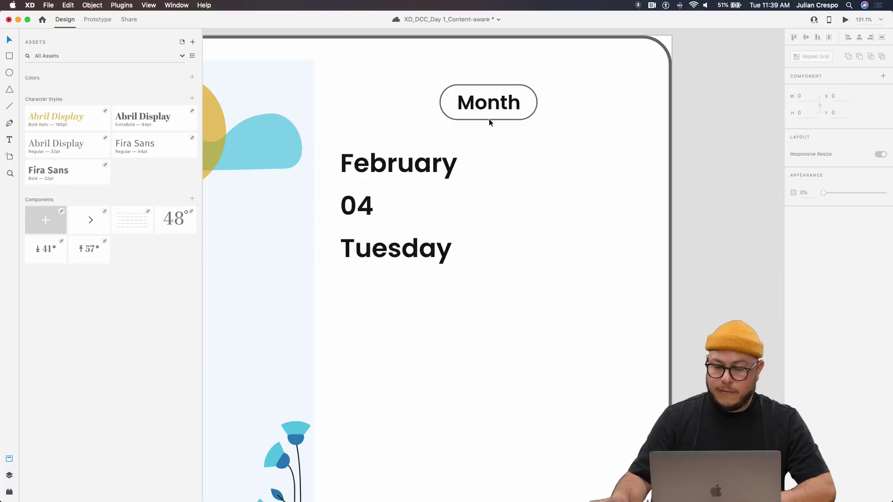
# Step: Resize the Month text to font size 30 and centre it inside the rounded rectangle
pyautogui.click(490, 104)
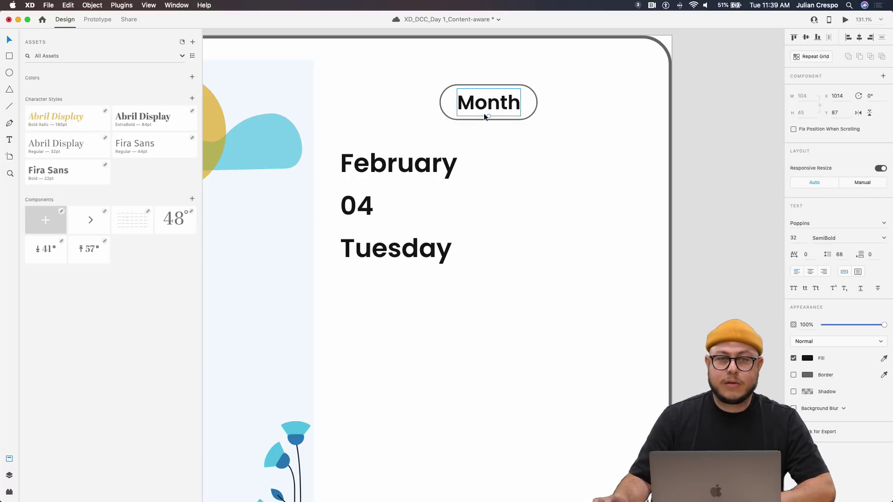
pyautogui.scroll(3, 492, 109)
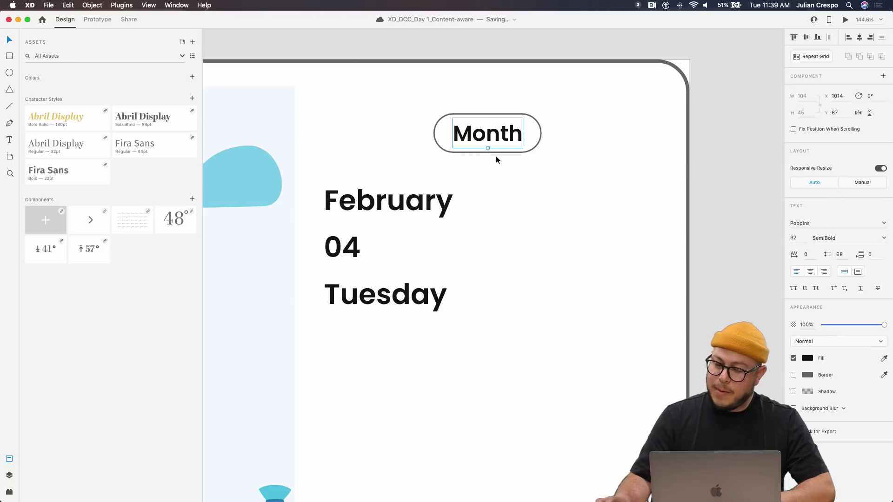
pyautogui.moveTo(488, 149)
pyautogui.mouseDown()
pyautogui.moveTo(488, 132)
pyautogui.moveTo(488, 140)
pyautogui.mouseUp()
pyautogui.scroll(2, 488, 135)
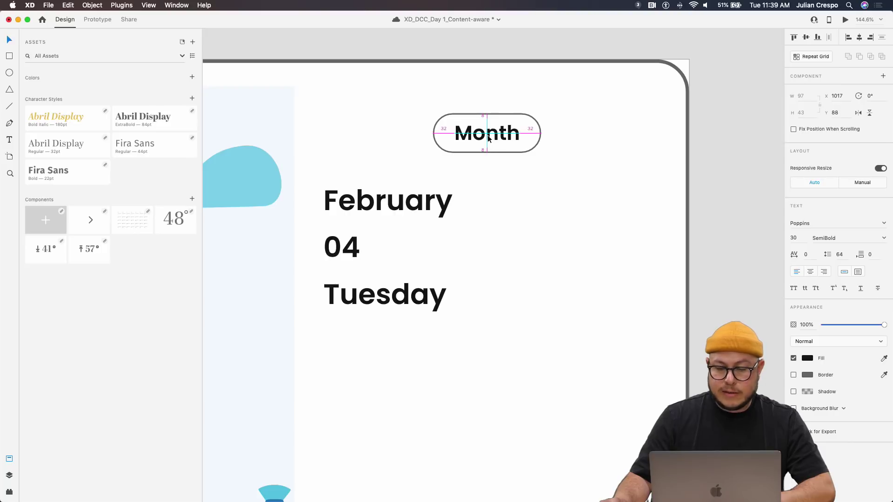
pyautogui.click(534, 179)
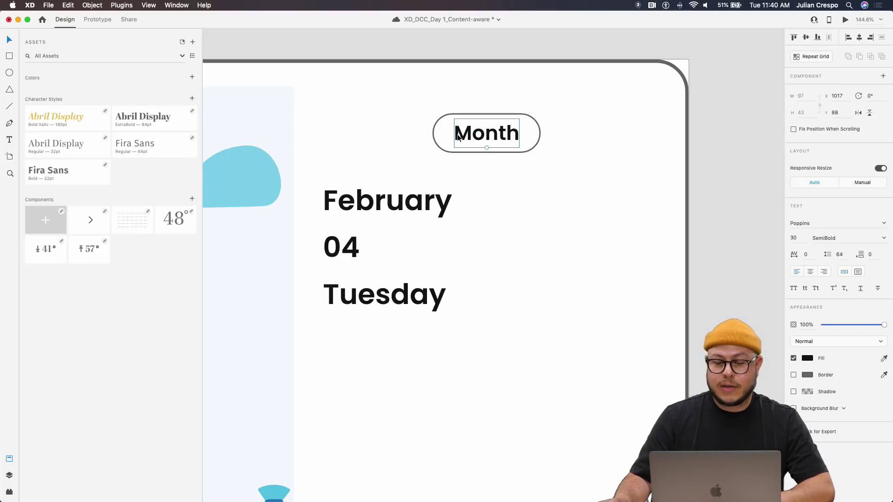
# Step: Group the Month text with its rounded rectangle, enable padding on the group and save the document
pyautogui.click(440, 136)
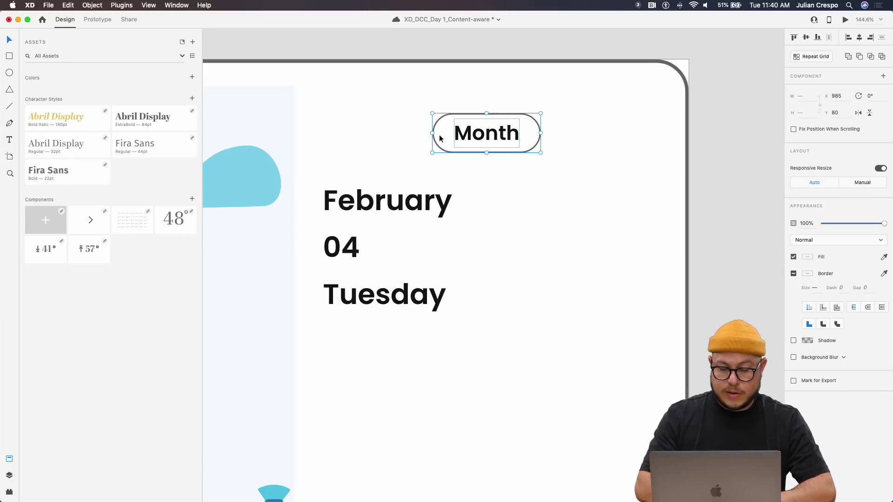
pyautogui.press('super+s')
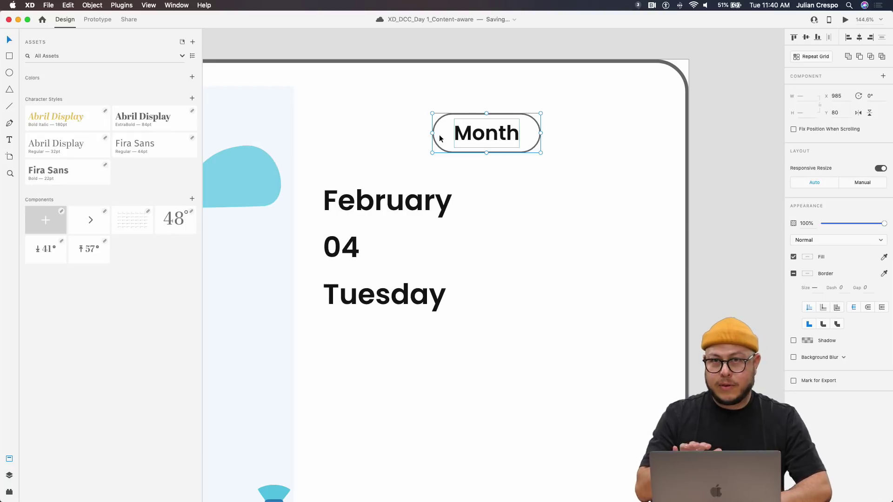
pyautogui.press('super+g')
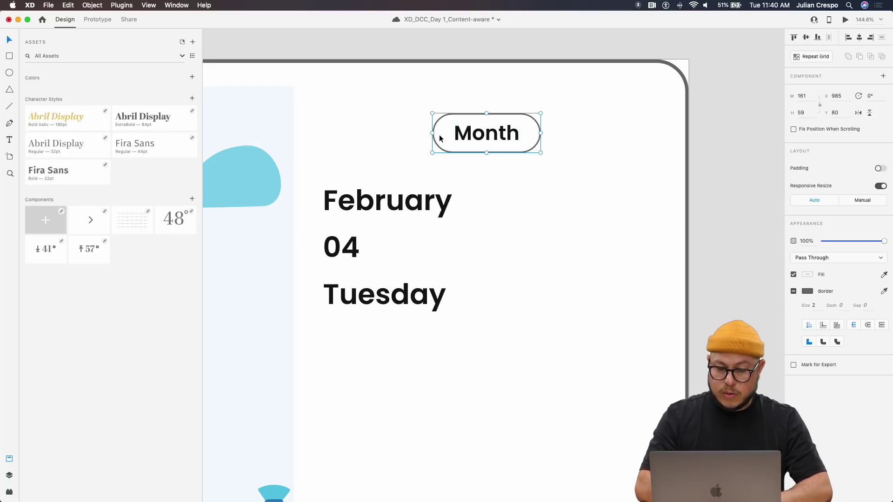
pyautogui.click(878, 169)
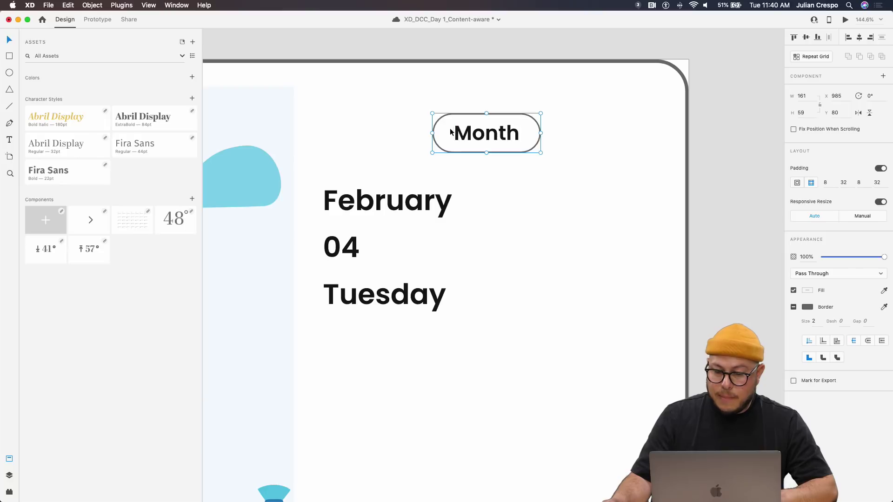
pyautogui.press('super+s')
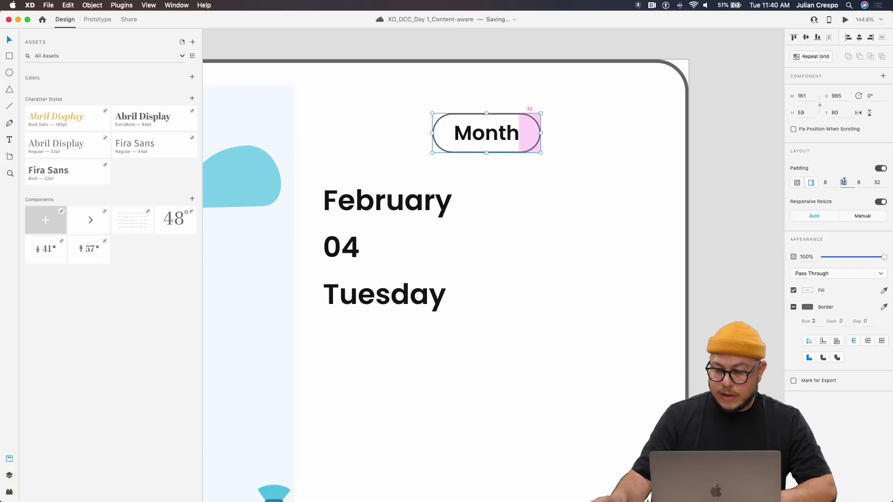
# Step: Try increasing the Month button's left padding to 62 and undo the change
pyautogui.click(877, 182)
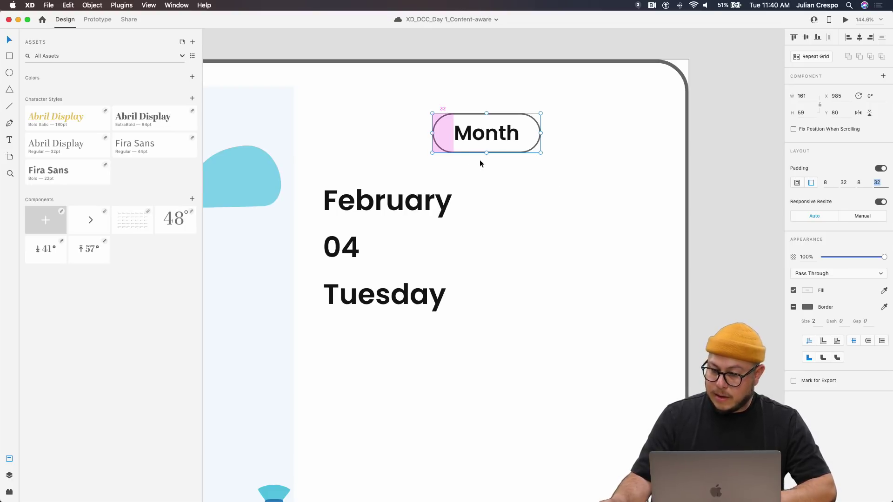
pyautogui.click(520, 173)
pyautogui.click(517, 135)
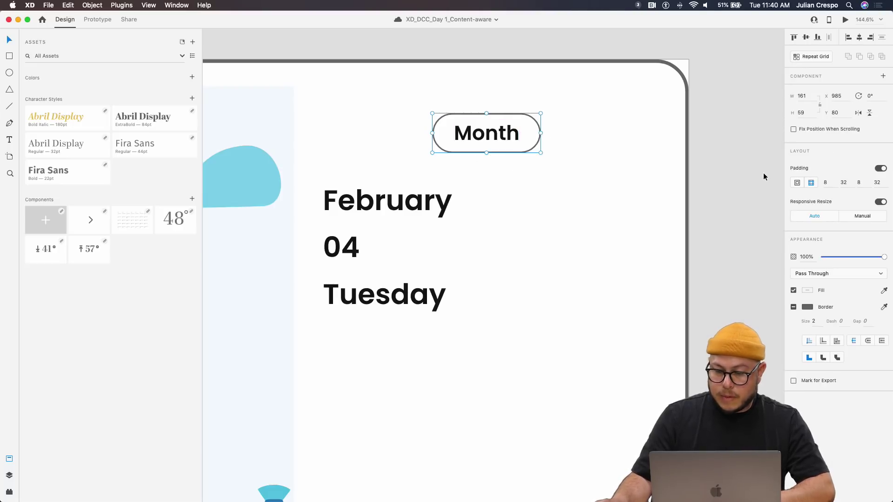
pyautogui.click(877, 182)
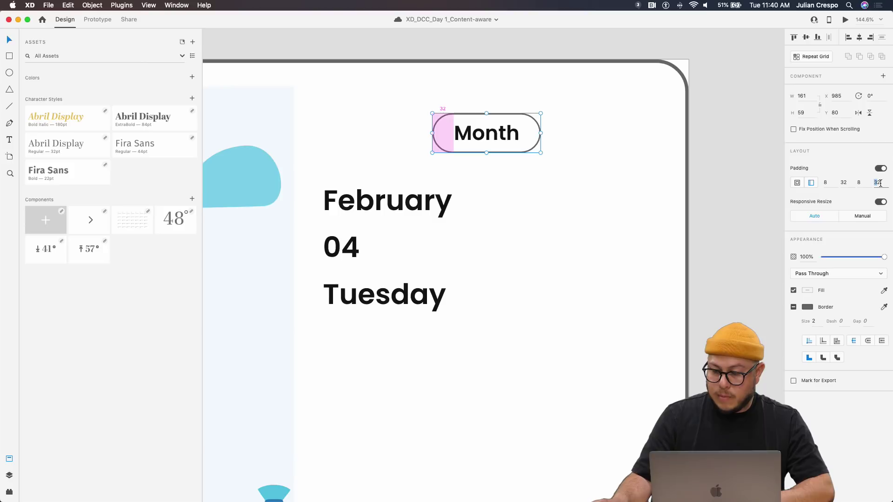
pyautogui.hotkey('shift', 'Up')
pyautogui.hotkey('shift', 'Up')
pyautogui.hotkey('shift', 'Up')
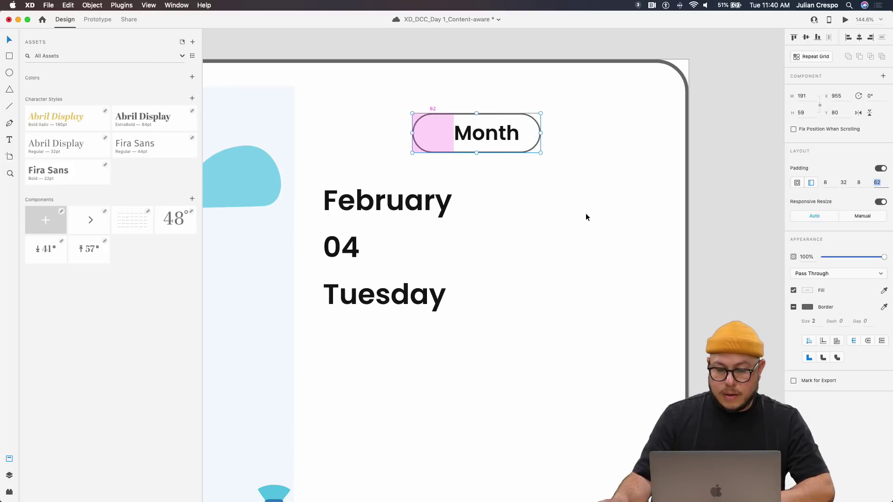
pyautogui.press('super+z')
# Step: Try to enlarge the Month label's font size inside the padded button
pyautogui.doubleClick(489, 139)
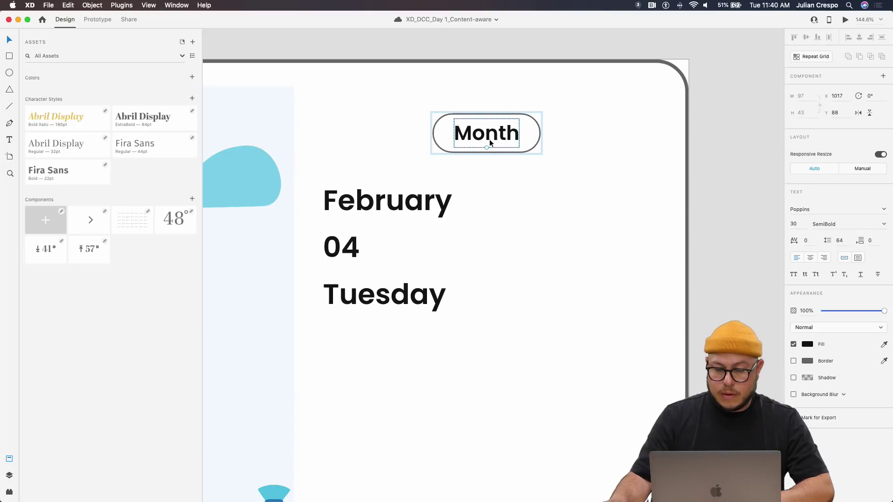
pyautogui.press('super+shift+period')
pyautogui.press('super+shift+period')
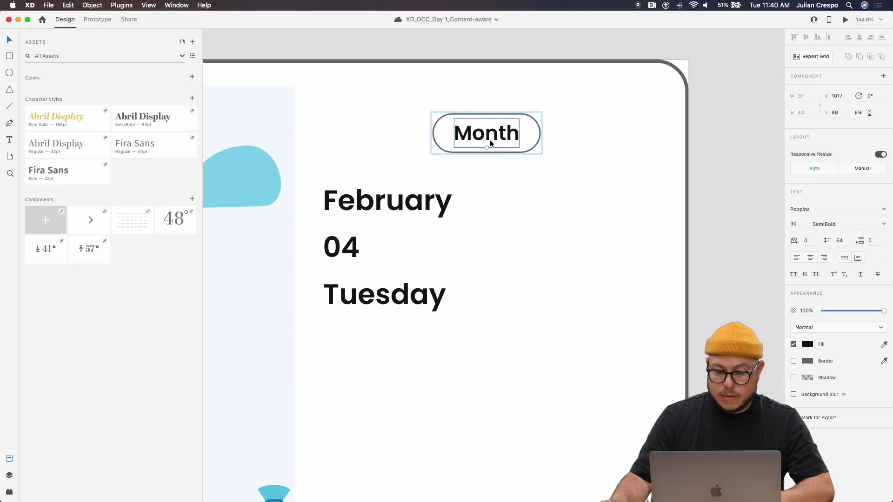
pyautogui.doubleClick(489, 139)
pyautogui.press('Escape')
pyautogui.click(539, 172)
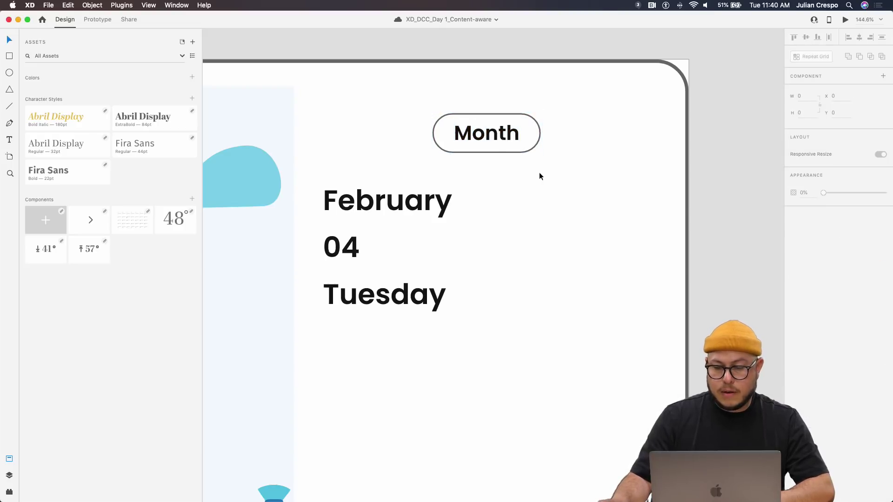
# Step: Reduce the Month label inside the padded button to font size 21
pyautogui.click(481, 144)
pyautogui.doubleClick(487, 137)
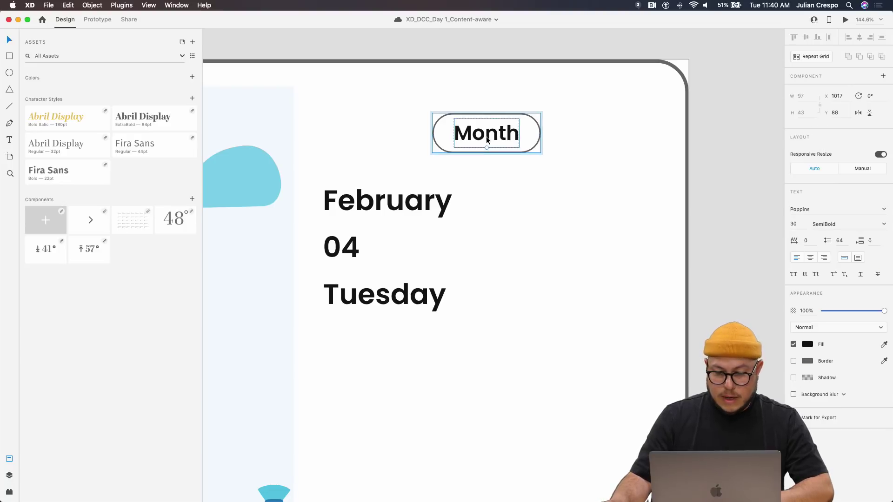
pyautogui.press('super+shift+comma')
pyautogui.press('super+shift+comma')
pyautogui.press('super+shift+comma')
pyautogui.press('super+shift+comma')
pyautogui.press('super+shift+comma')
pyautogui.press('super+shift+comma')
pyautogui.press('super+shift+comma')
pyautogui.press('super+shift+comma')
pyautogui.press('super+shift+comma')
pyautogui.press('super+shift+comma')
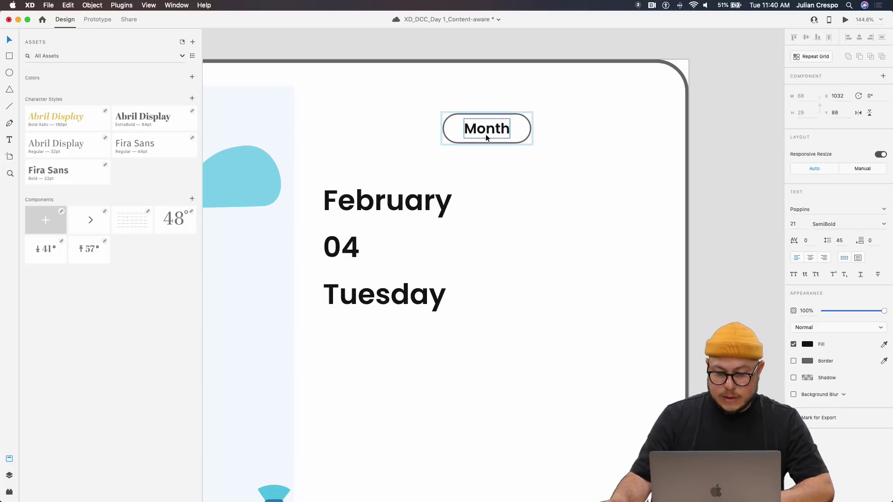
pyautogui.click(506, 144)
# Step: Duplicate the Month button beside the original at X 1146, Y 80 and change the copy's label to "Create"
pyautogui.click(492, 130)
pyautogui.moveTo(492, 130); pyautogui.dragTo(591, 136)
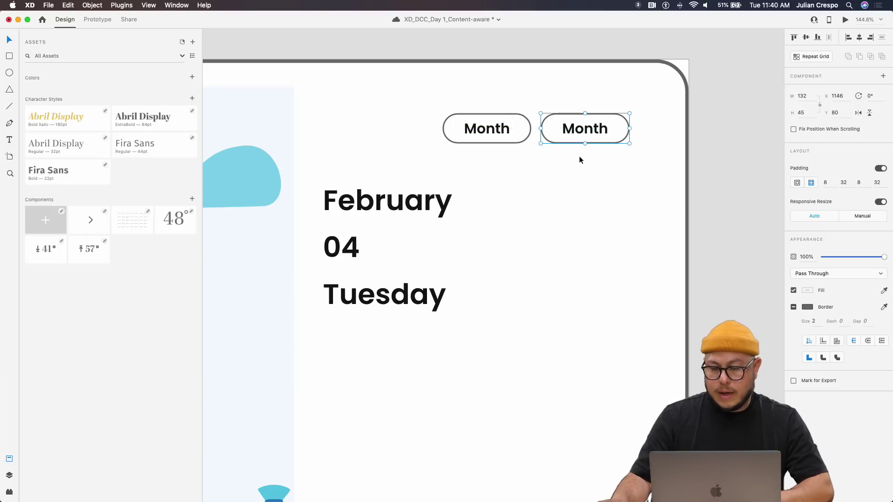
pyautogui.doubleClick(576, 131)
pyautogui.doubleClick(578, 132)
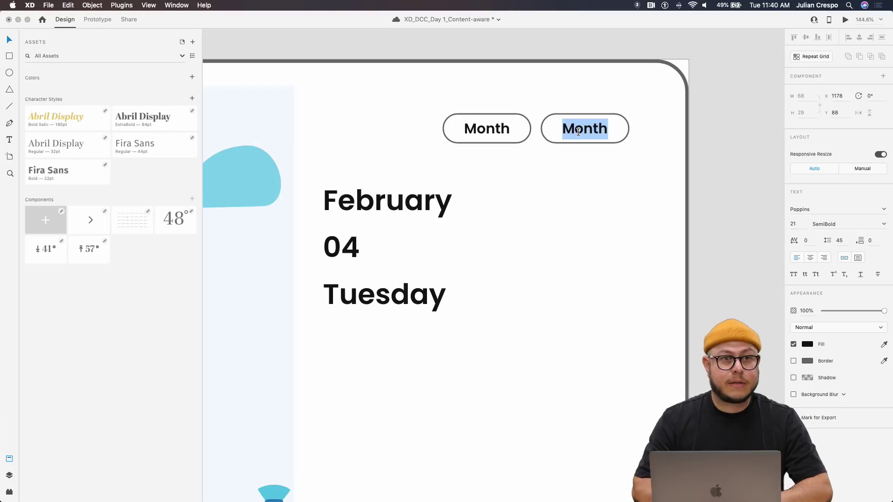
pyautogui.write('Create')
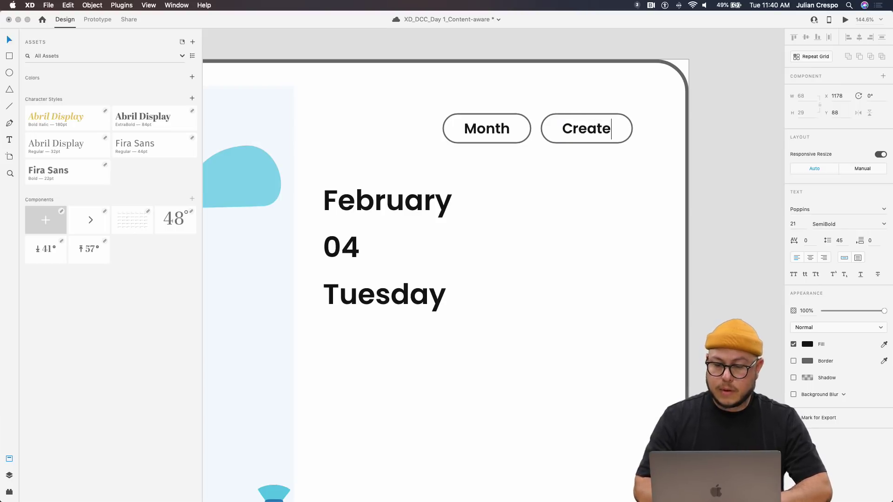
pyautogui.press('Escape')
pyautogui.press('Escape')
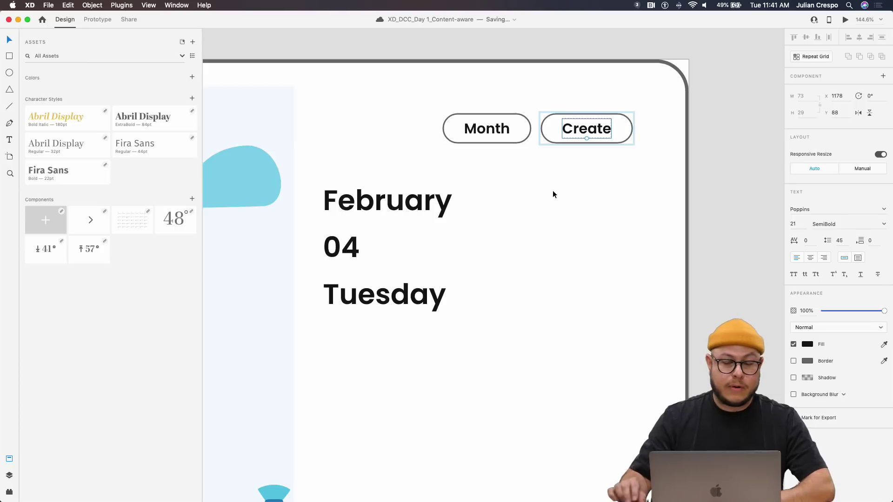
pyautogui.click(585, 179)
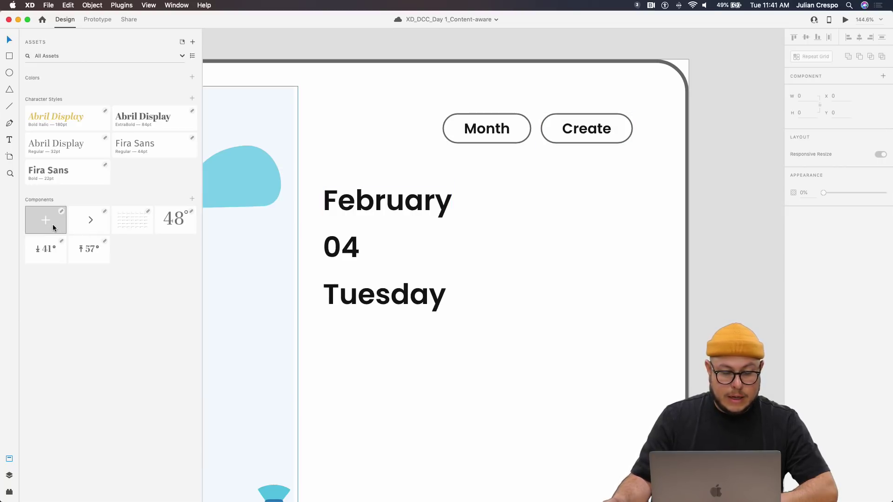
# Step: Place the plus icon component inside the Create button group, before the label at X 1166, Y 98
pyautogui.doubleClick(576, 133)
pyautogui.moveTo(54, 220); pyautogui.dragTo(560, 130)
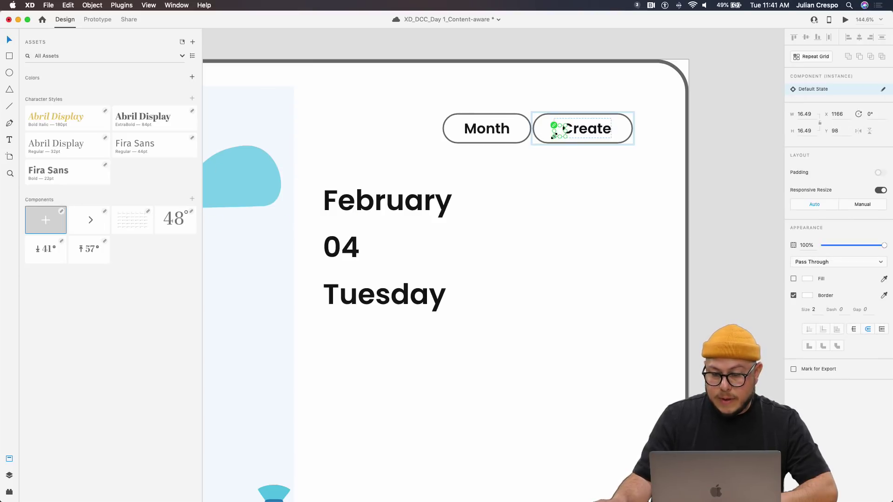
pyautogui.scroll(-5, 565, 144)
pyautogui.scroll(7, 566, 148)
pyautogui.scroll(5, 568, 220)
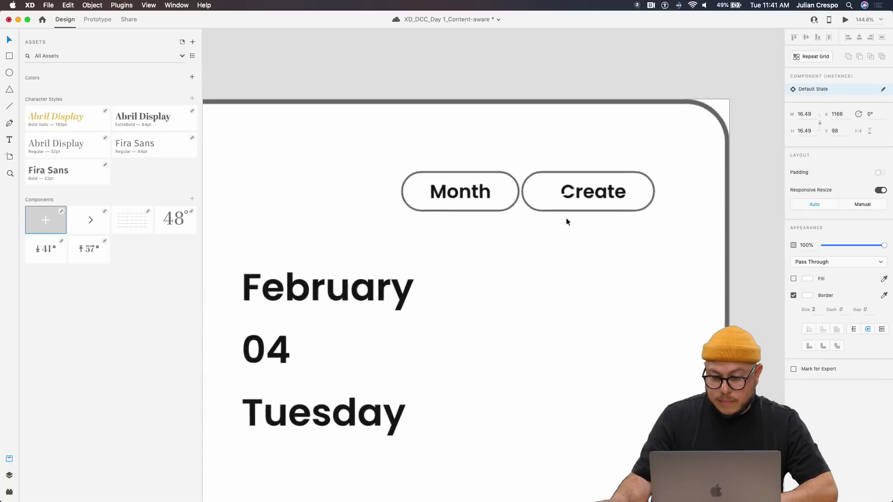
pyautogui.press('Escape')
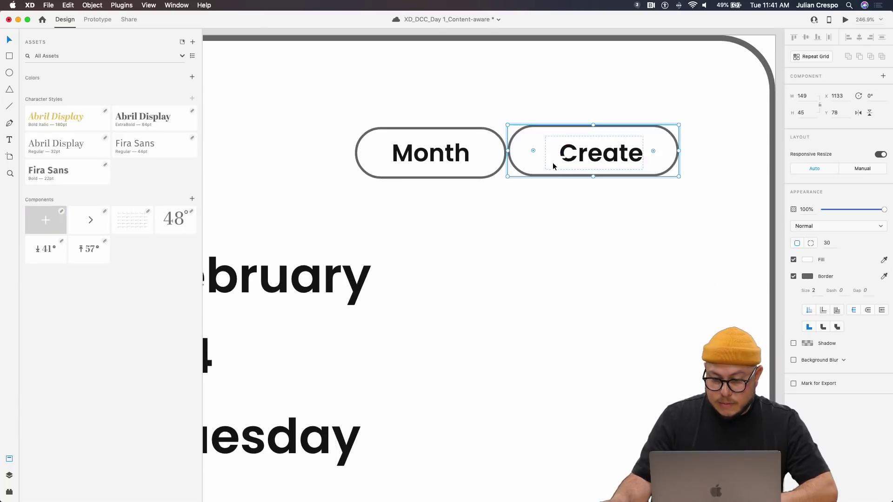
pyautogui.press('Escape')
# Step: Change the border colour of the plus icon in the Create button from white to near-black
pyautogui.doubleClick(554, 158)
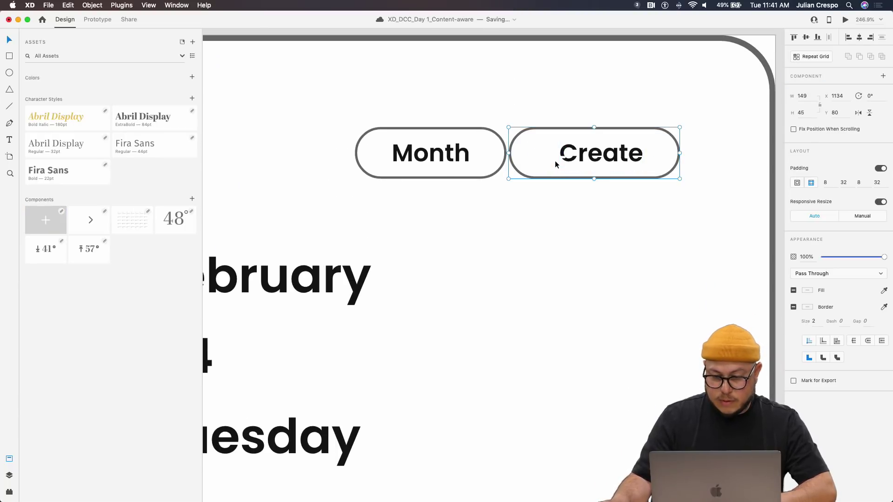
pyautogui.keyDown('shift'); pyautogui.click(555, 163); pyautogui.keyUp('shift')
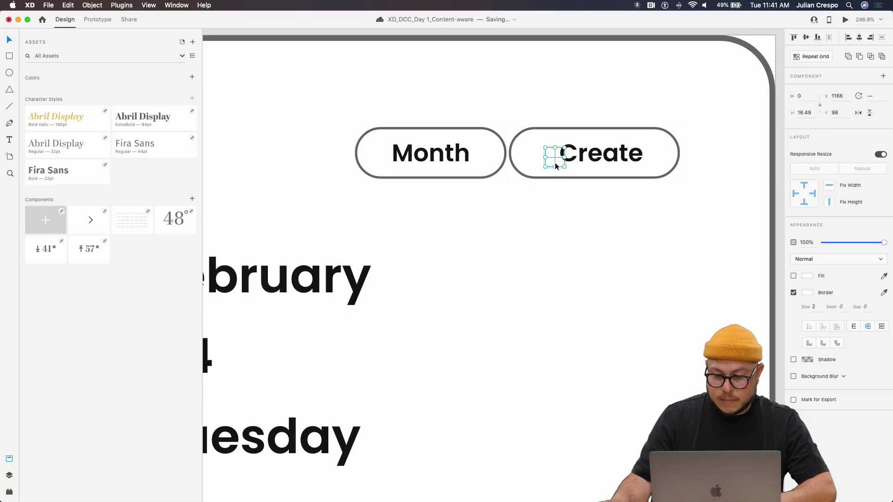
pyautogui.click(808, 292)
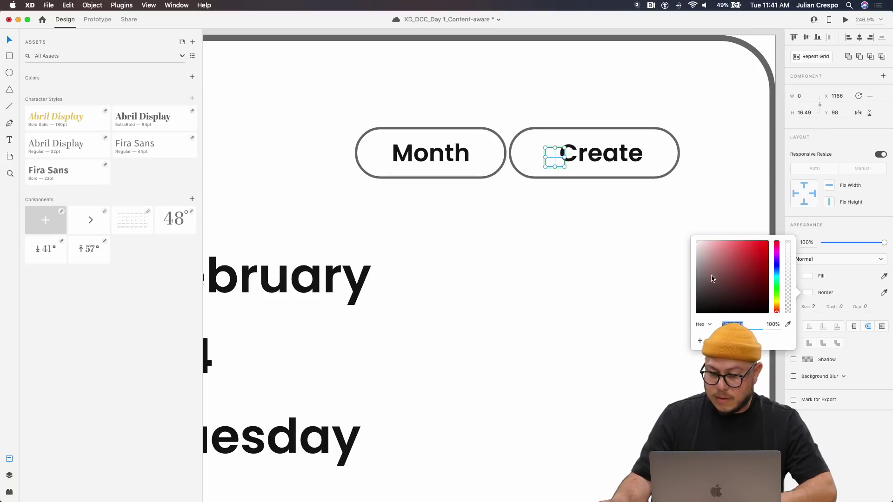
pyautogui.moveTo(680, 273); pyautogui.dragTo(680, 304)
pyautogui.click(616, 252)
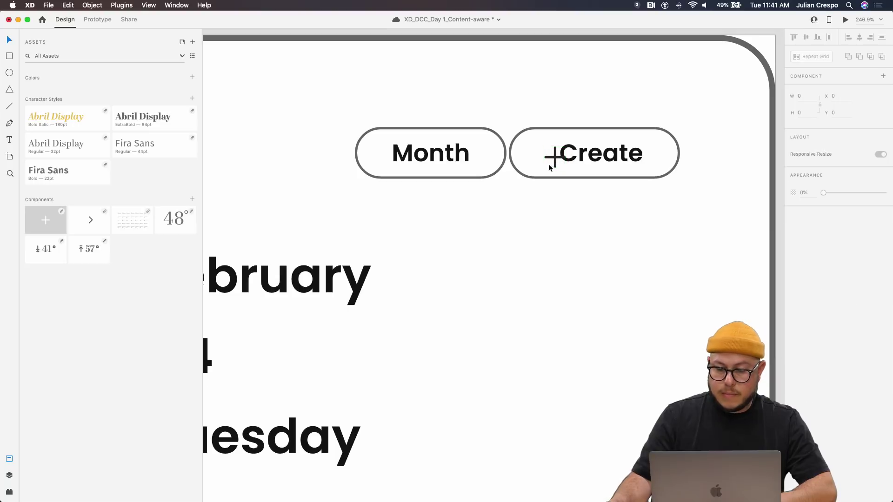
# Step: Raise the plus icon in the Create button to Y 94 and shift the Create label away from it to X 1193
pyautogui.click(552, 159)
pyautogui.doubleClick(555, 159)
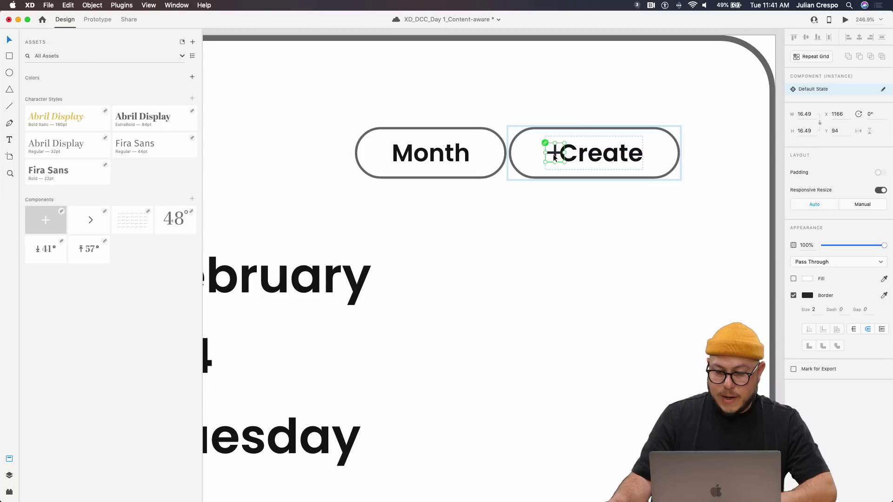
pyautogui.click(581, 162)
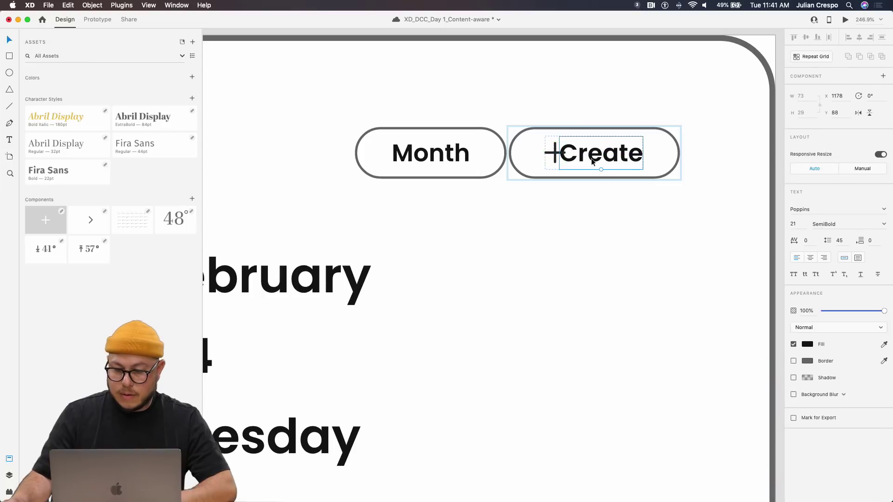
pyautogui.moveTo(581, 162); pyautogui.dragTo(607, 162)
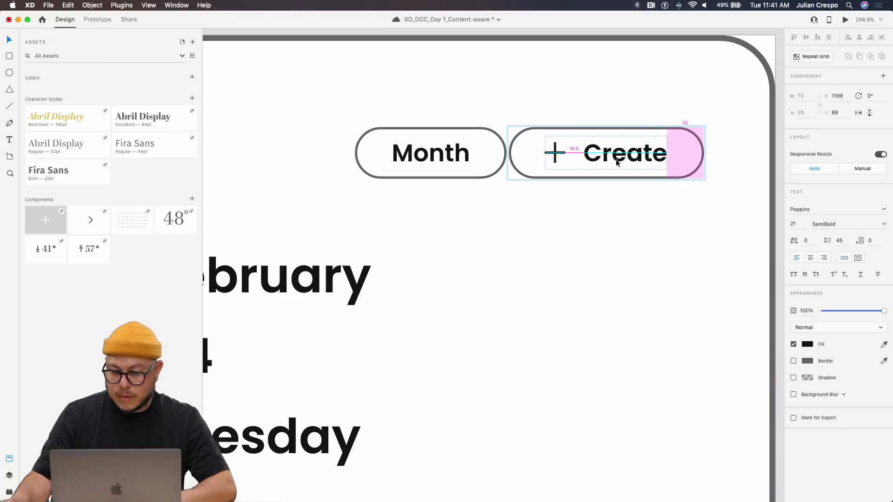
pyautogui.moveTo(615, 161); pyautogui.dragTo(552, 160)
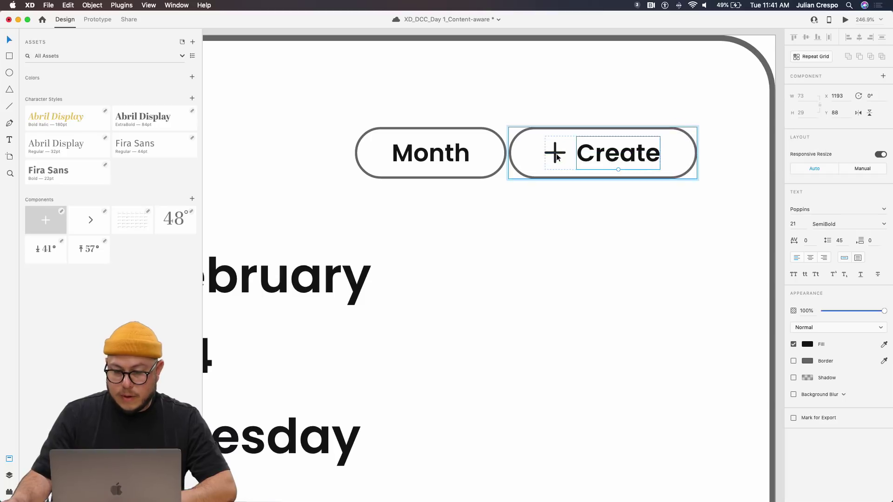
# Step: Reduce the left padding of the whole Create button group to 28
pyautogui.click(553, 155)
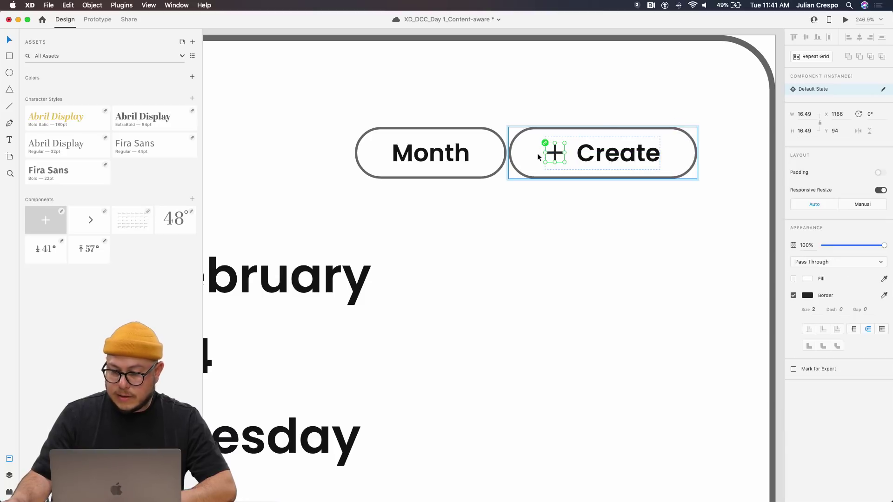
pyautogui.press('Escape')
pyautogui.press('Escape')
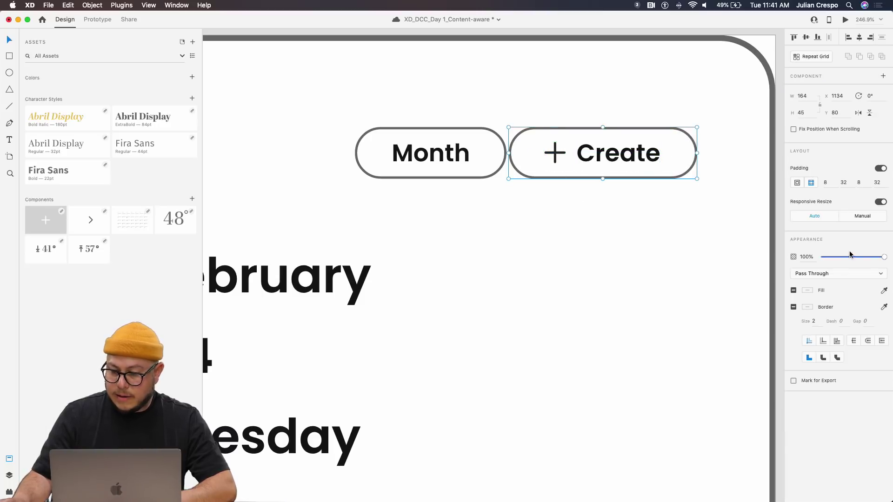
pyautogui.click(877, 182)
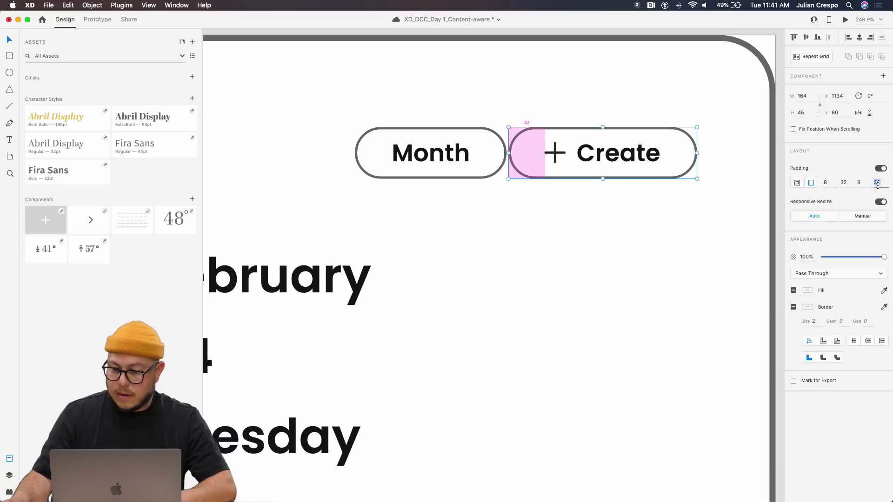
pyautogui.press('Down')
pyautogui.press('Down')
pyautogui.press('Down')
pyautogui.press('Down')
pyautogui.press('Down')
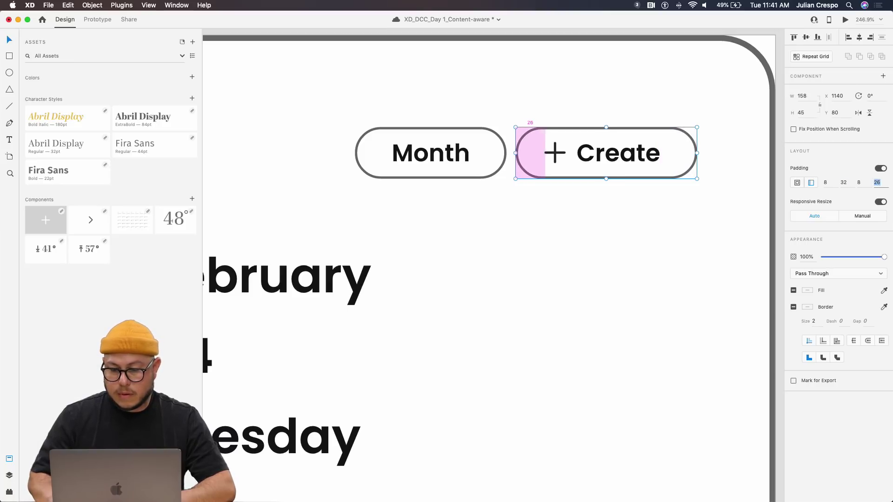
pyautogui.press('Up')
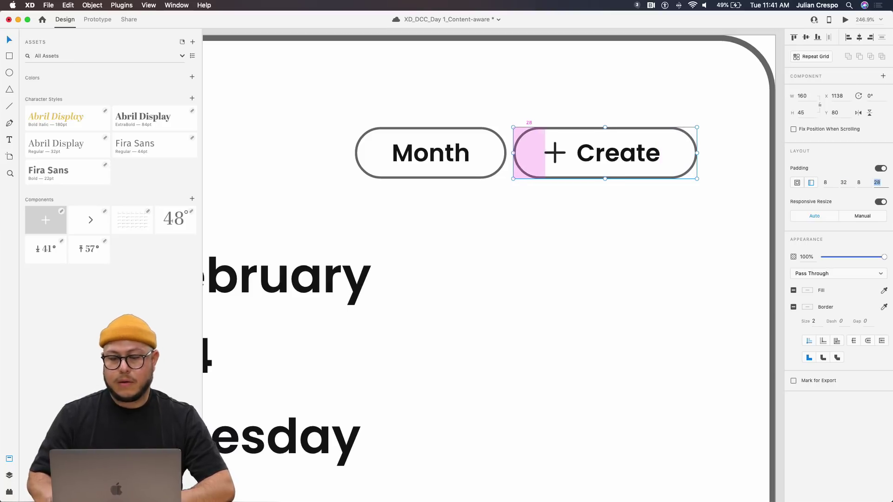
pyautogui.click(571, 213)
pyautogui.scroll(-3, 574, 228)
pyautogui.scroll(2, 573, 228)
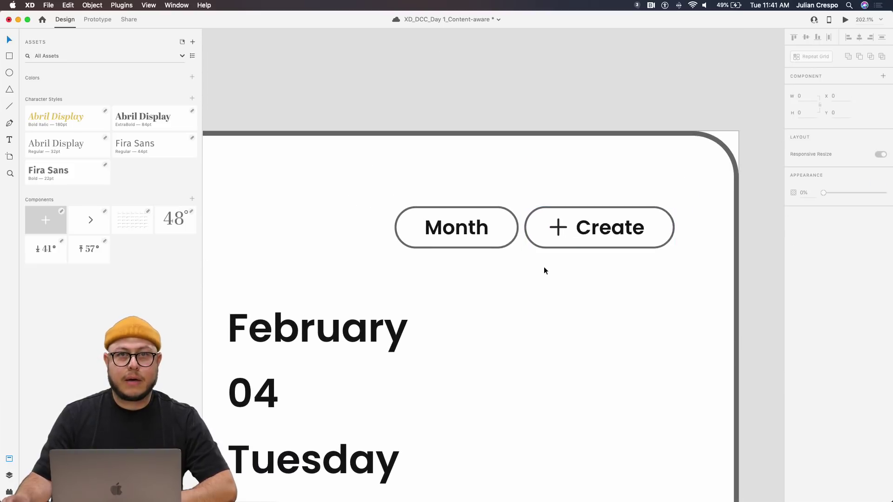
# Step: Review the Default State requirements in the Interaction Plan artboard against the calendar layout
pyautogui.click(587, 239)
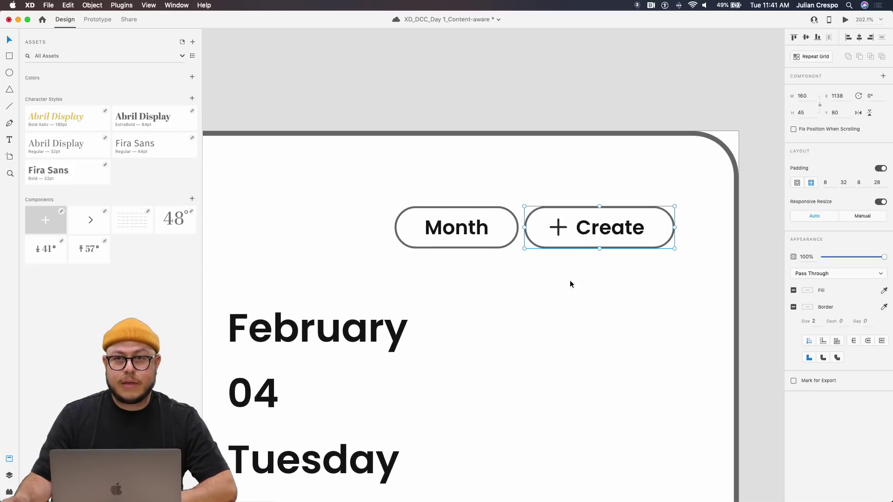
pyautogui.click(546, 302)
pyautogui.scroll(-6, 546, 304)
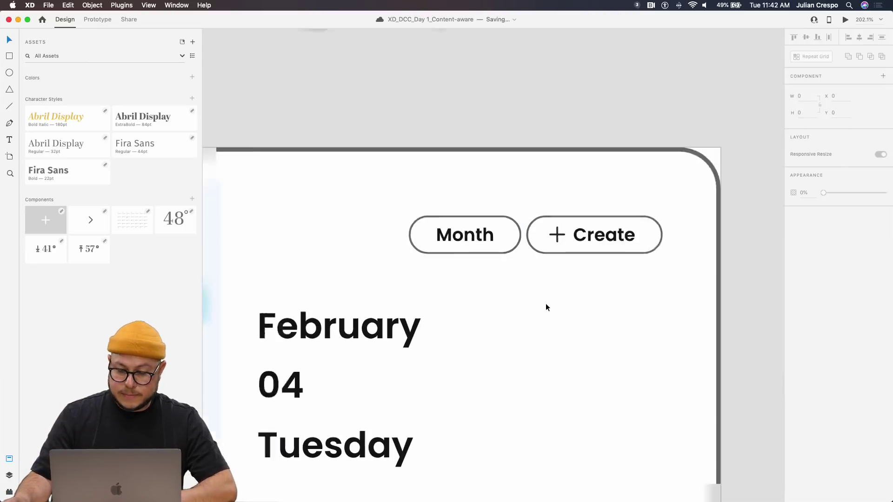
pyautogui.scroll(-10, 540, 324)
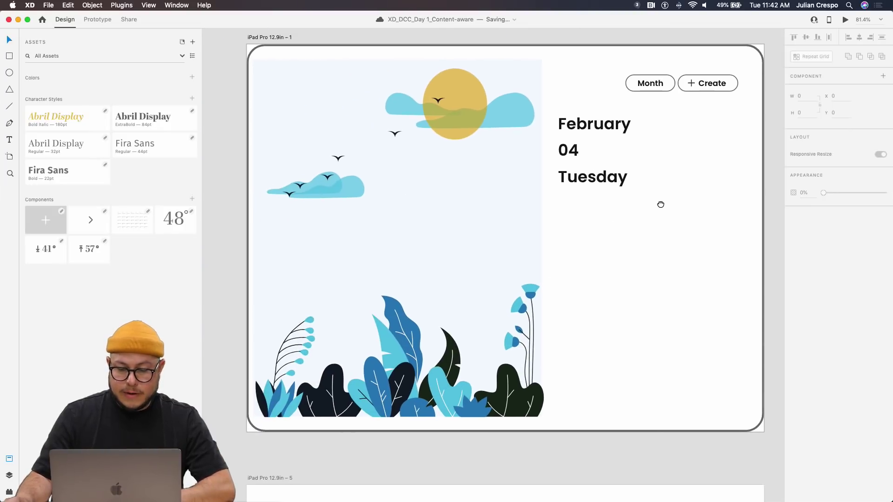
pyautogui.moveTo(660, 205); pyautogui.dragTo(548, 213)
pyautogui.scroll(-2, 504, 258)
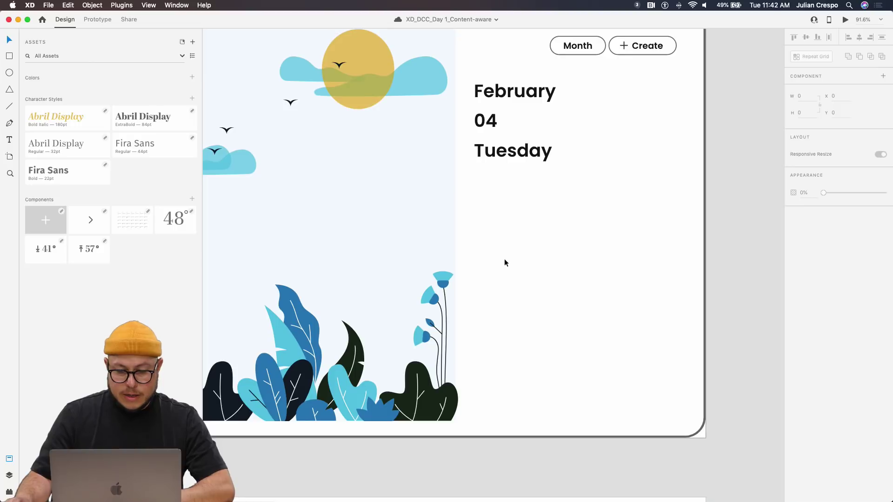
pyautogui.scroll(-4, 504, 284)
pyautogui.scroll(-10, 503, 284)
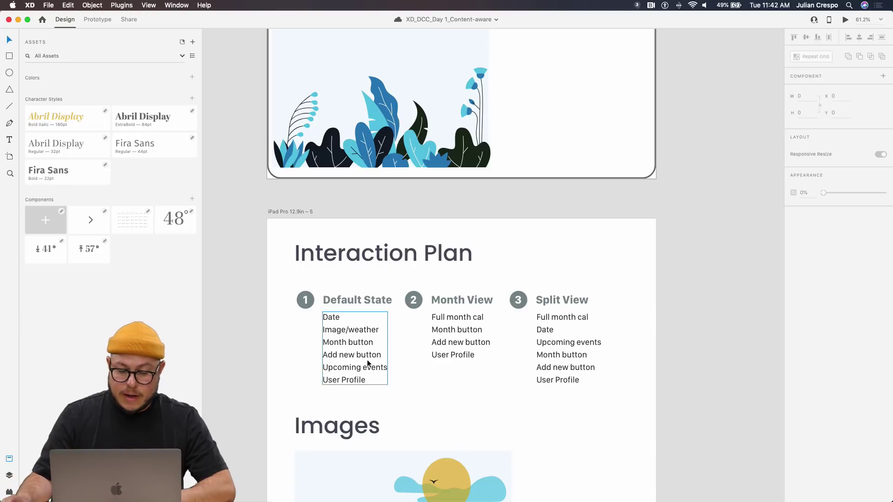
pyautogui.scroll(2, 358, 363)
pyautogui.scroll(-5, 358, 363)
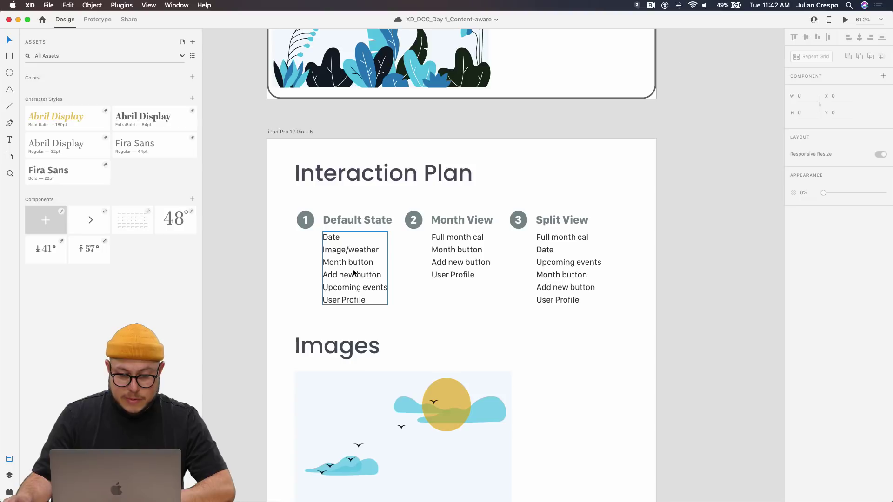
pyautogui.scroll(1, 484, 267)
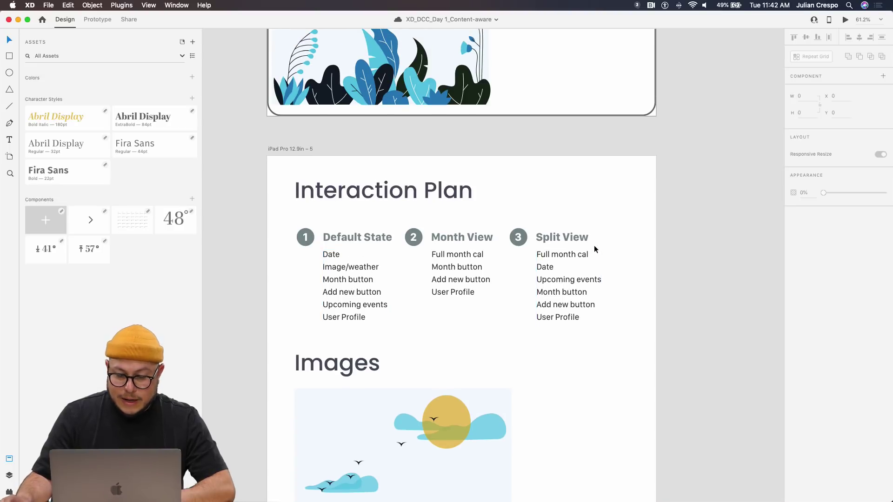
pyautogui.scroll(5, 594, 249)
pyautogui.scroll(3, 594, 247)
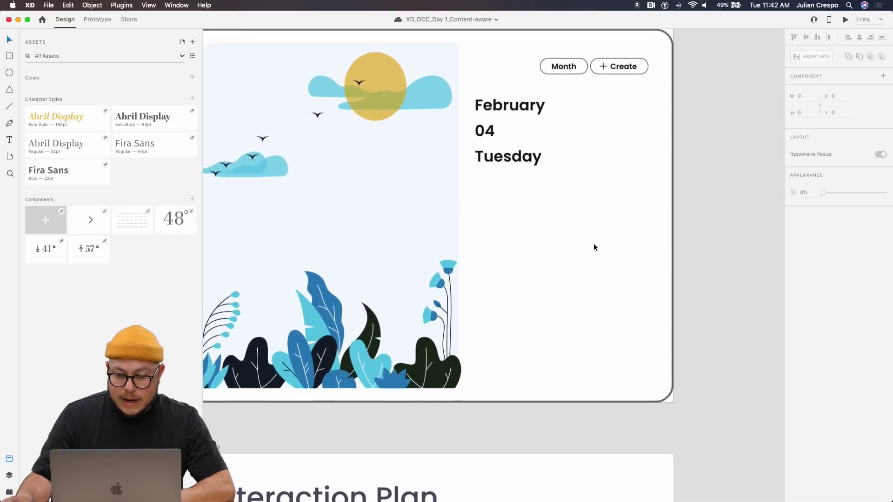
# Step: Duplicate the Tuesday text below itself at X 822, Y 463 and change the copy to "Upcoming Events"
pyautogui.scroll(2, 593, 244)
pyautogui.click(512, 163)
pyautogui.moveTo(511, 163); pyautogui.dragTo(500, 211)
pyautogui.doubleClick(500, 209)
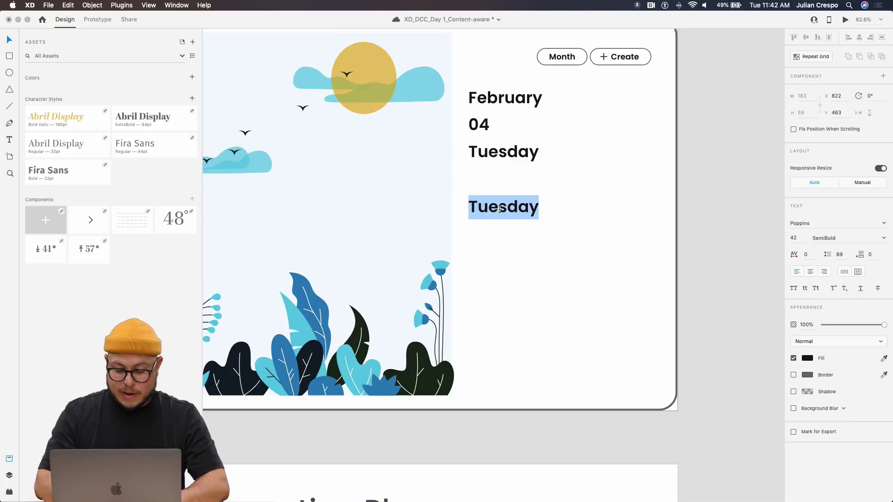
pyautogui.write('Upcoming ')
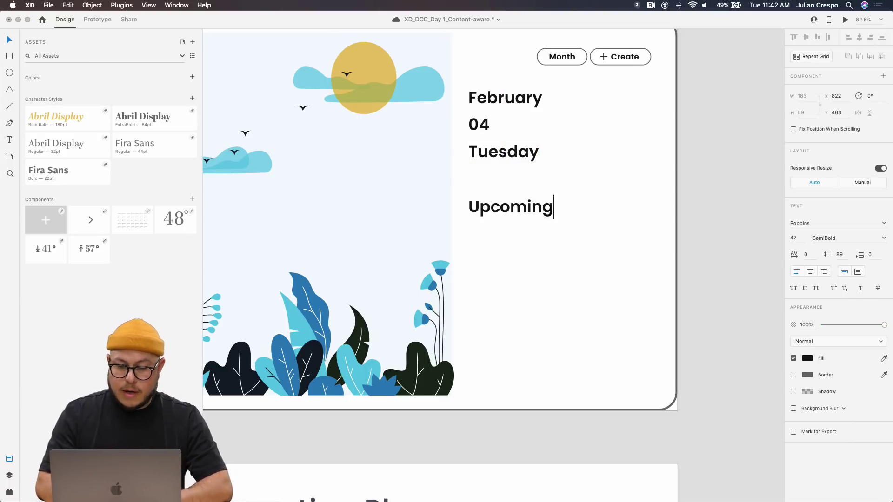
pyautogui.write('Events')
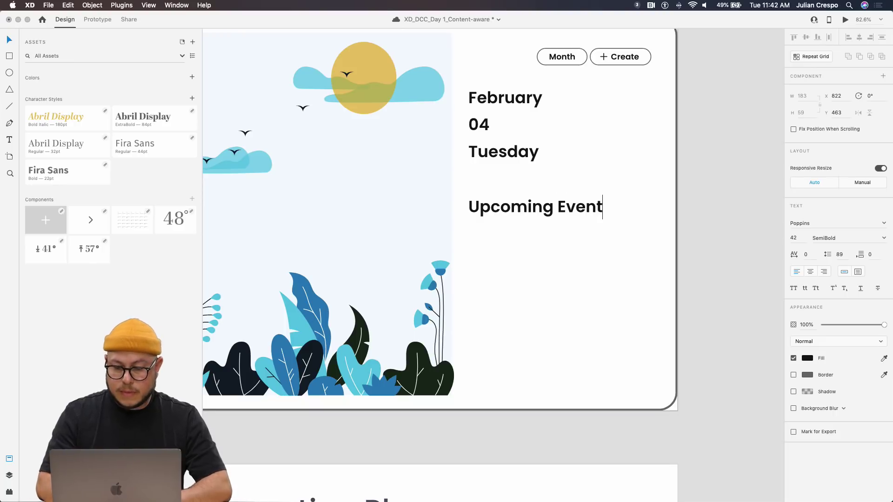
pyautogui.press('Escape')
# Step: Duplicate the Upcoming Events heading and place the copy below it, indented at X 886, Y 533
pyautogui.press('super+d')
pyautogui.moveTo(538, 207); pyautogui.dragTo(535, 239)
pyautogui.scroll(5, 481, 239)
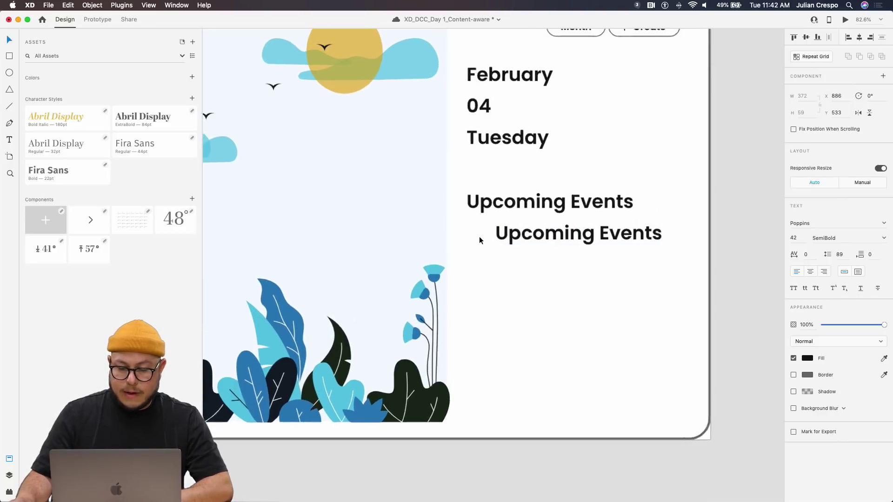
# Step: Draw a 24 by 24 circle before the indented Upcoming Events copy, at about X 832, Y 556
pyautogui.scroll(-2, 480, 239)
pyautogui.scroll(2, 480, 232)
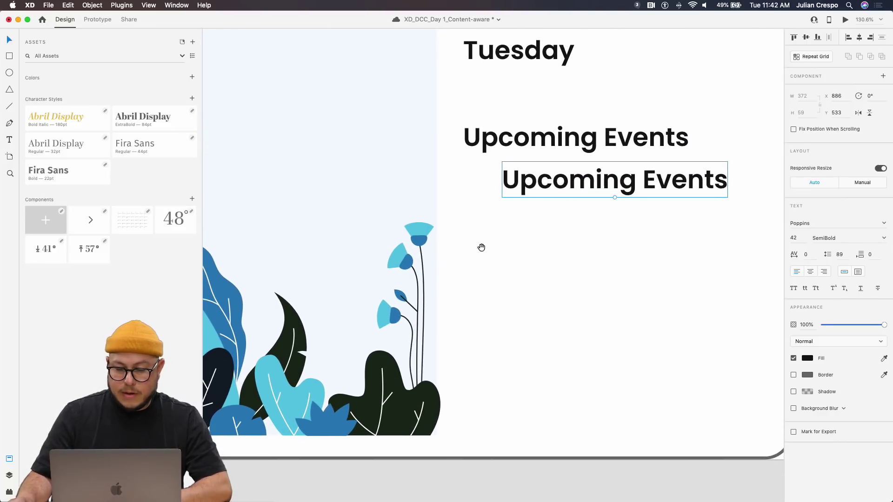
pyautogui.click(475, 195)
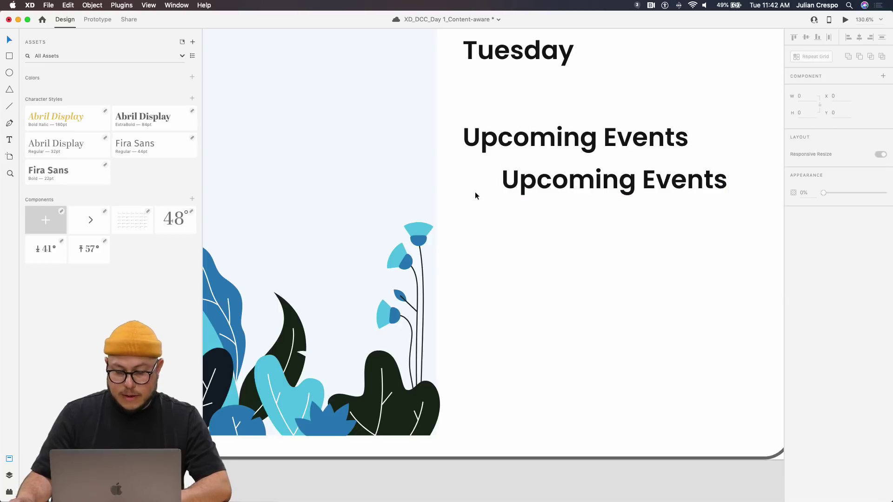
pyautogui.press('e')
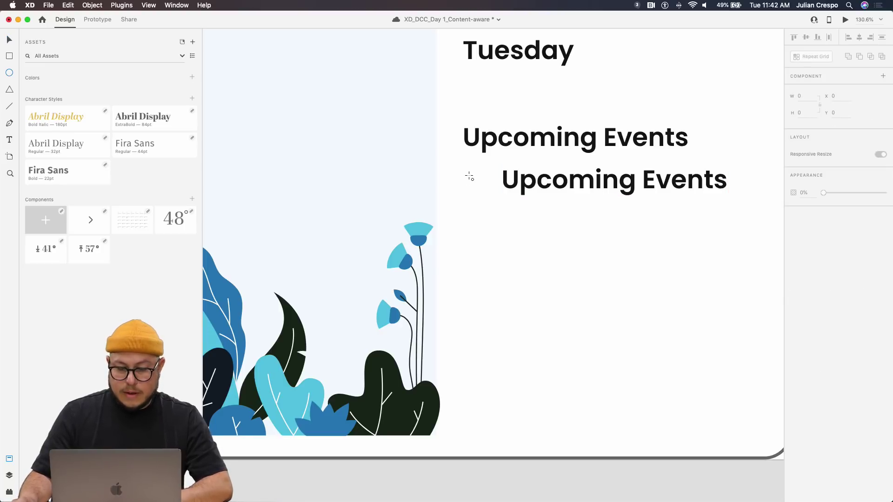
pyautogui.moveTo(469, 176); pyautogui.dragTo(483, 189)
pyautogui.press('z')
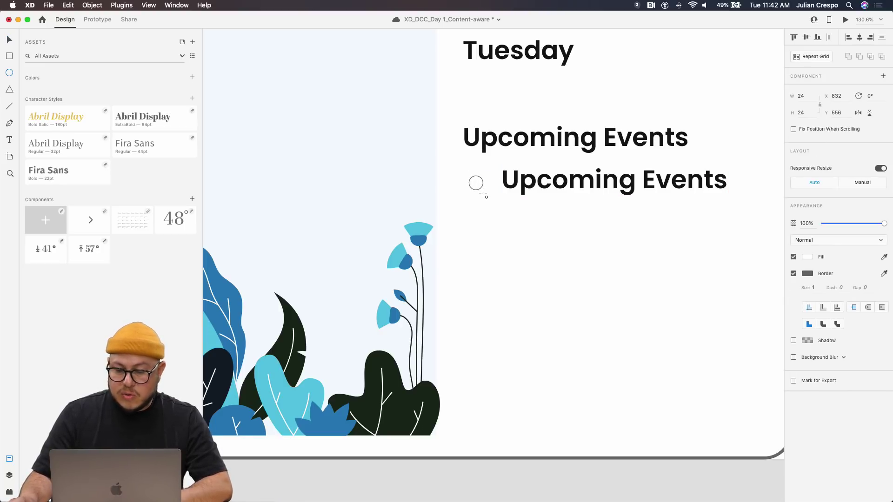
pyautogui.click(482, 192)
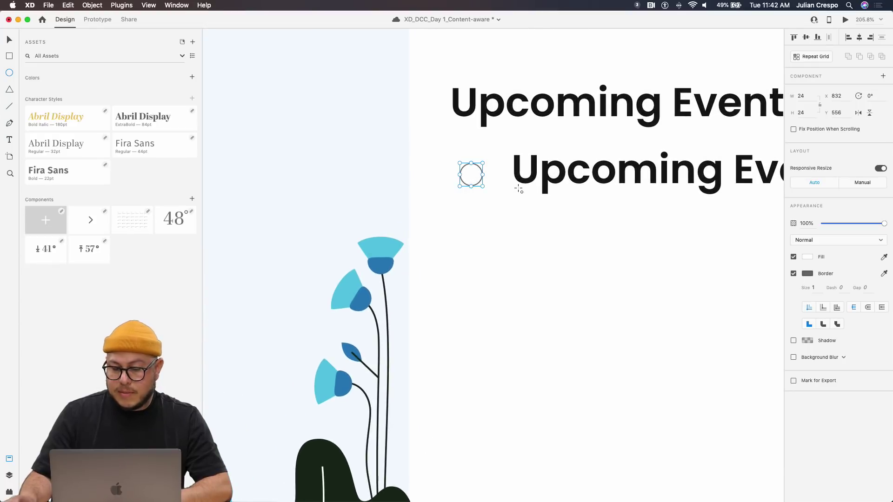
# Step: Remove the small circle's border and fill it with solid blue #4047FA
pyautogui.click(807, 258)
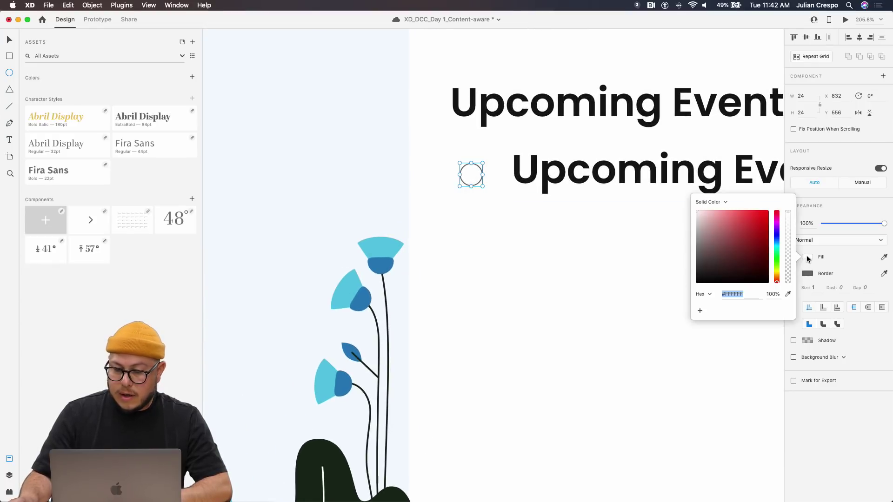
pyautogui.click(799, 273)
pyautogui.click(794, 274)
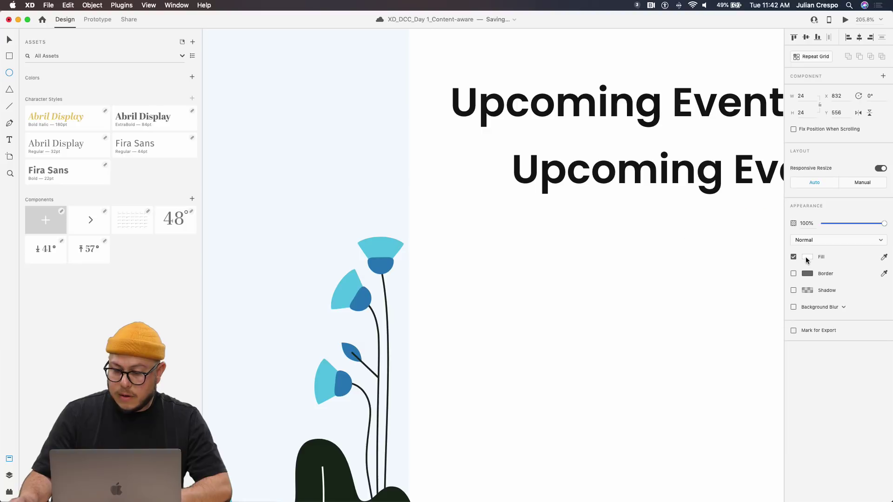
pyautogui.click(807, 257)
pyautogui.click(776, 236)
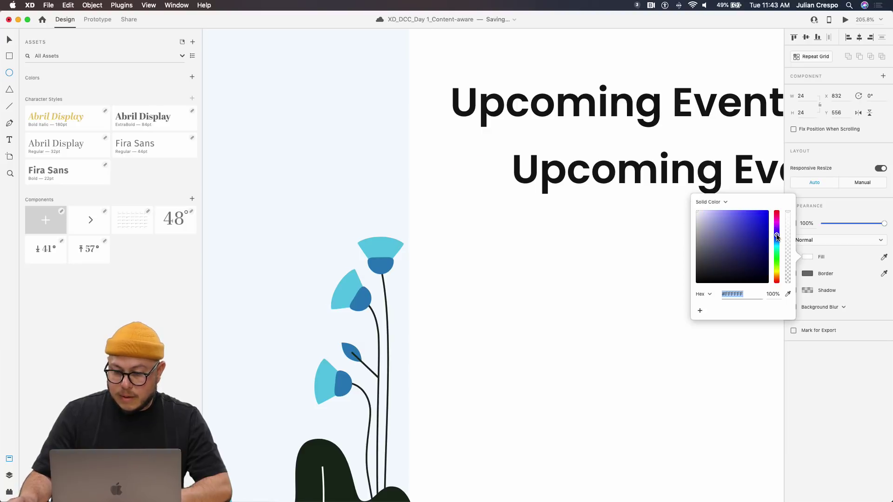
pyautogui.click(750, 212)
# Step: Change the small circle's fill to a linear gradient from blue #4047FA to teal #37C4D0
pyautogui.click(721, 203)
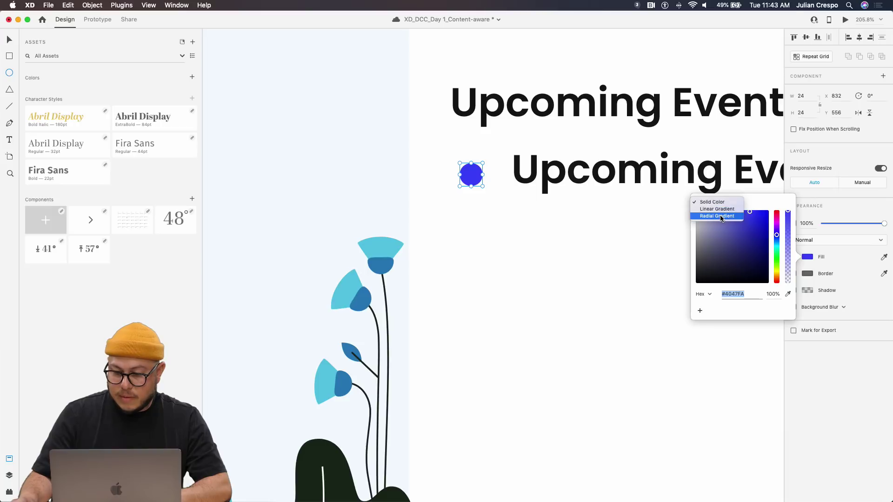
pyautogui.click(719, 210)
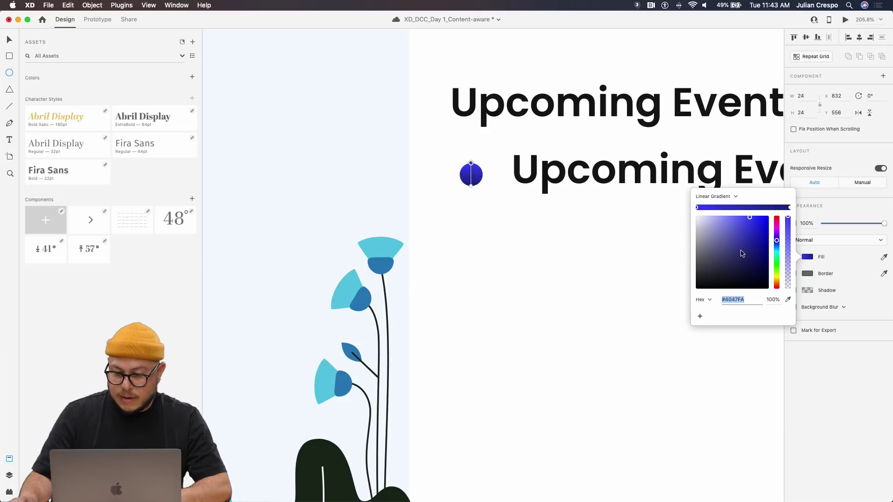
pyautogui.click(740, 202)
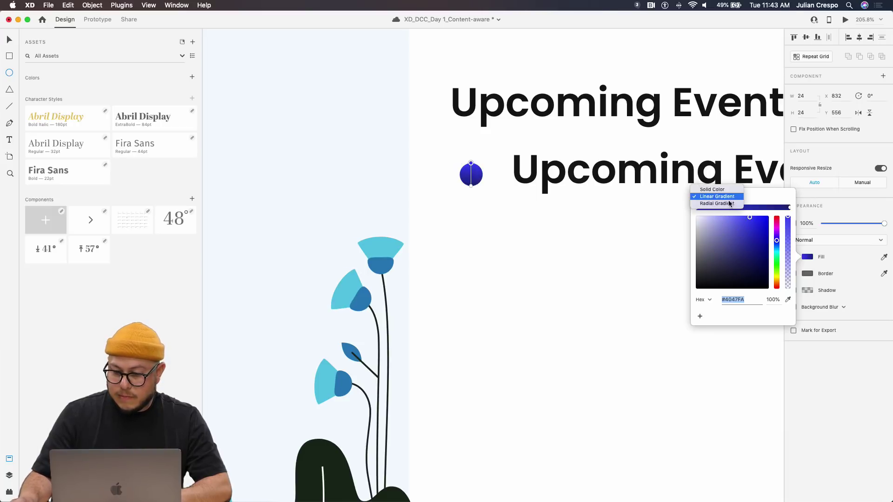
pyautogui.click(729, 205)
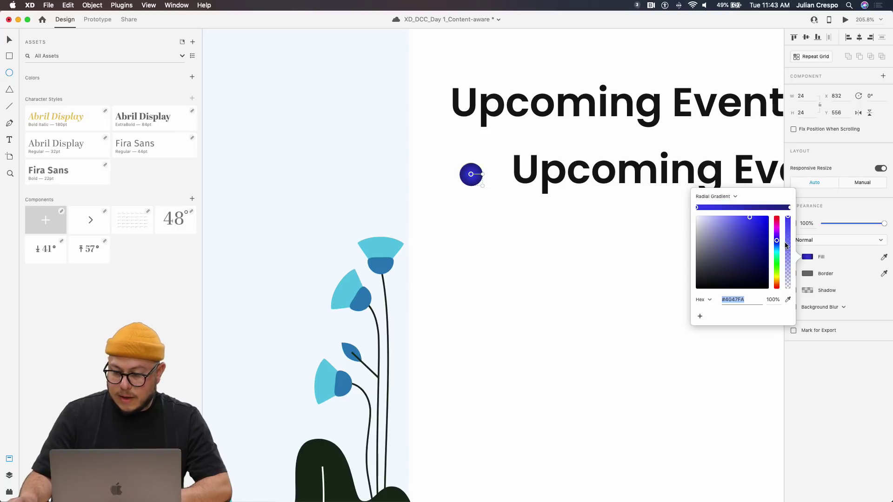
pyautogui.click(790, 207)
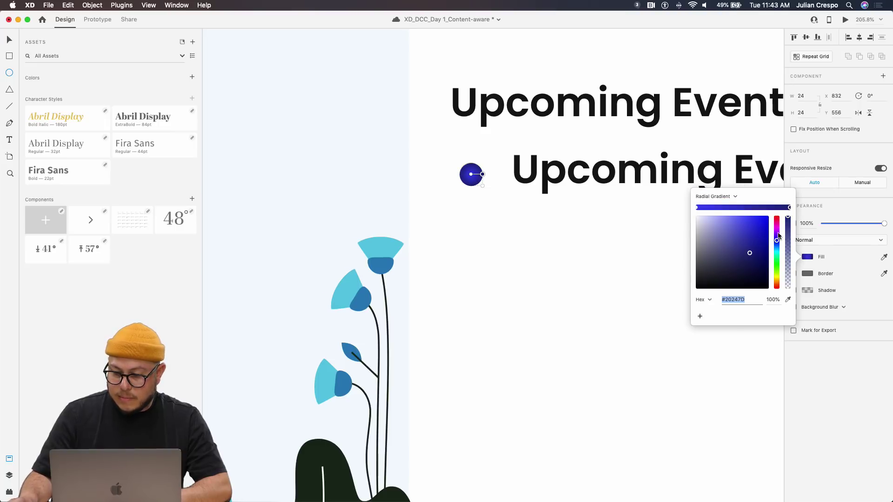
pyautogui.moveTo(777, 239)
pyautogui.mouseDown()
pyautogui.moveTo(776, 231)
pyautogui.moveTo(776, 251)
pyautogui.mouseUp()
pyautogui.click(726, 200)
pyautogui.click(718, 189)
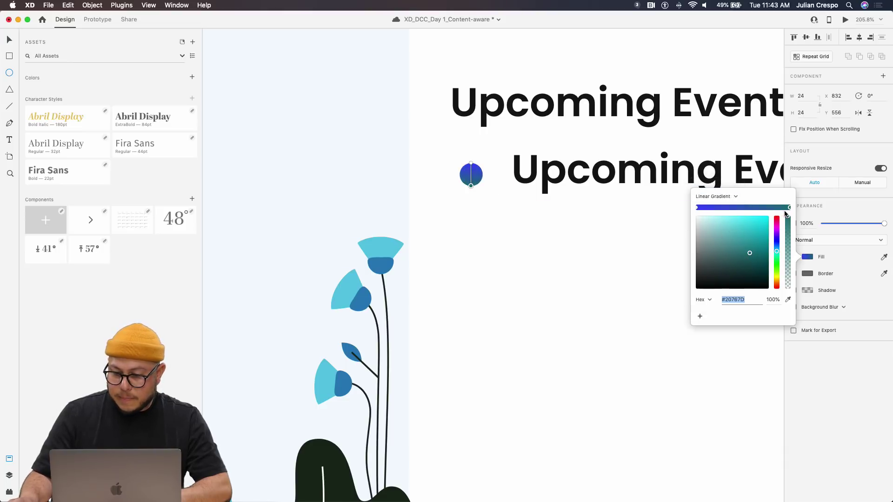
pyautogui.moveTo(749, 253); pyautogui.dragTo(749, 229)
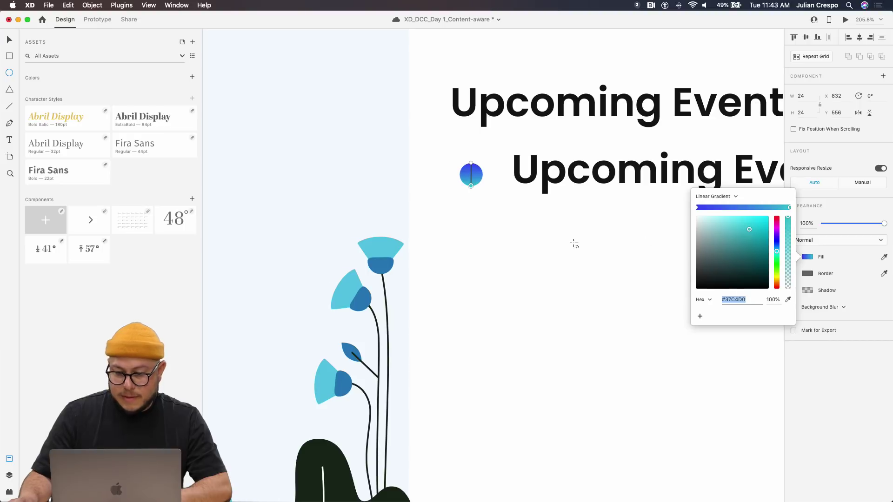
pyautogui.press('Escape')
# Step: Move the indented Upcoming Events copy closer to the gradient dot, to X 880, and save the document
pyautogui.press('super+minus')
pyautogui.scroll(2, 581, 260)
pyautogui.scroll(-3, 578, 252)
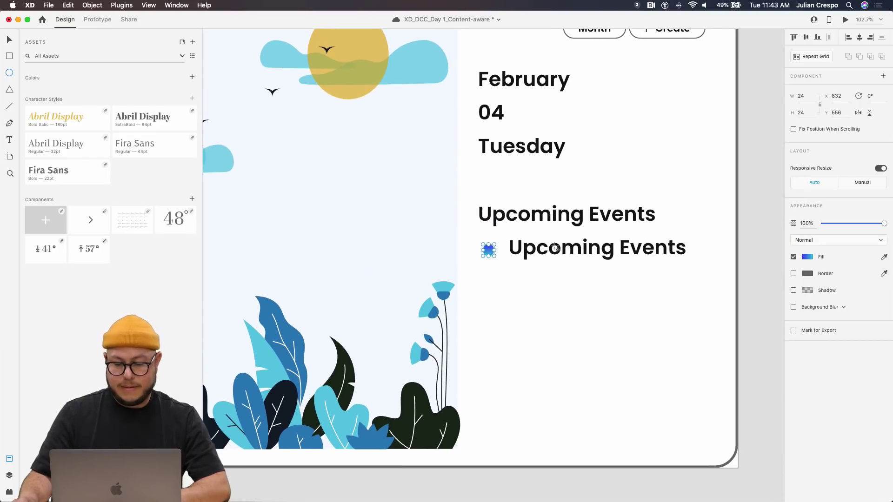
pyautogui.click(543, 251)
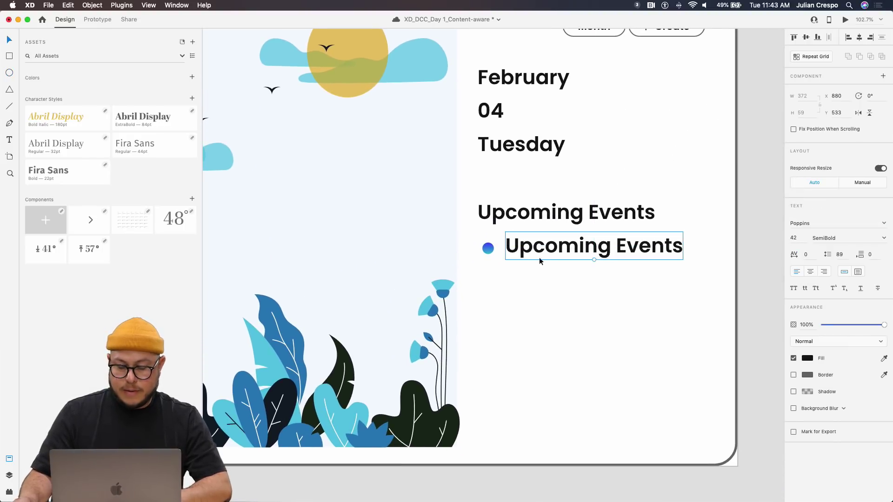
pyautogui.scroll(-5, 539, 259)
pyautogui.scroll(4, 534, 266)
pyautogui.scroll(-5, 534, 205)
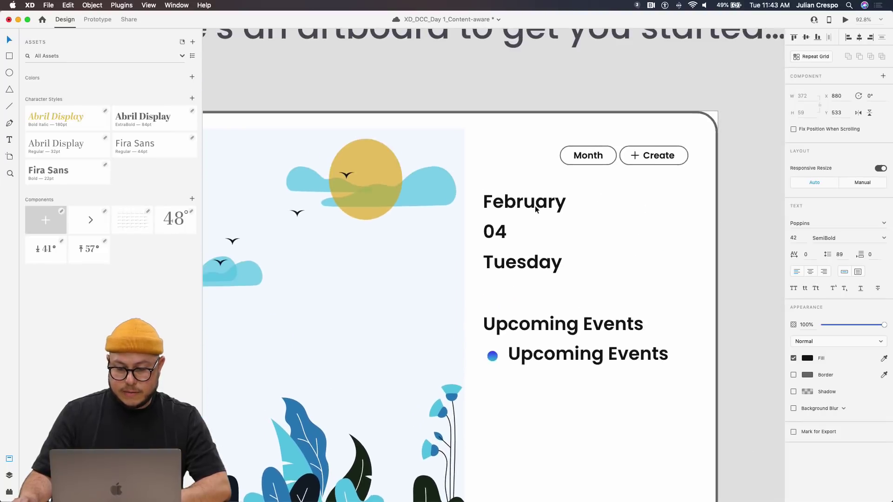
pyautogui.scroll(5, 534, 205)
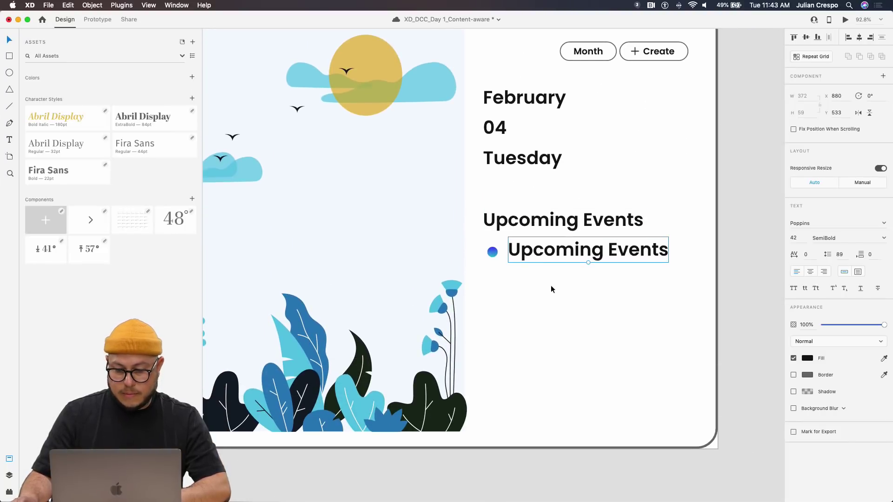
pyautogui.press('cmd+s')
# Step: Check the interaction plan and draw a 68 by 68 circle for the user profile below the events, at about X 832, Y 917
pyautogui.scroll(8, 378, 301)
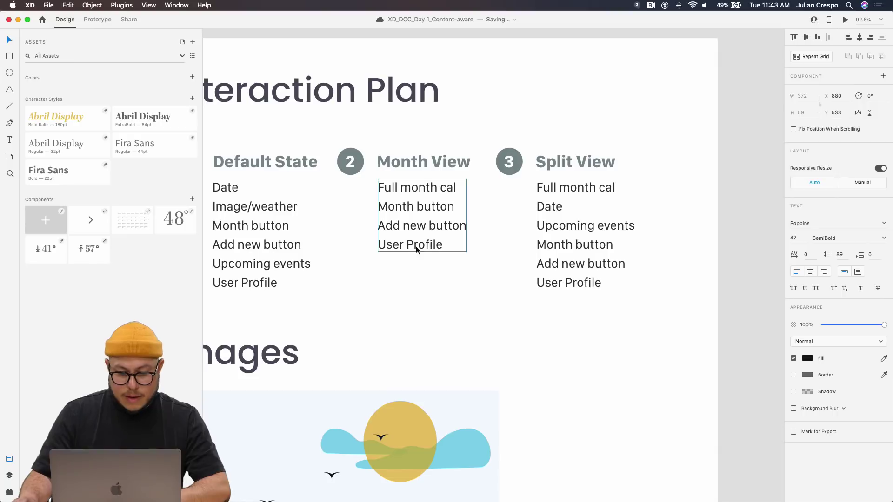
pyautogui.scroll(8, 418, 245)
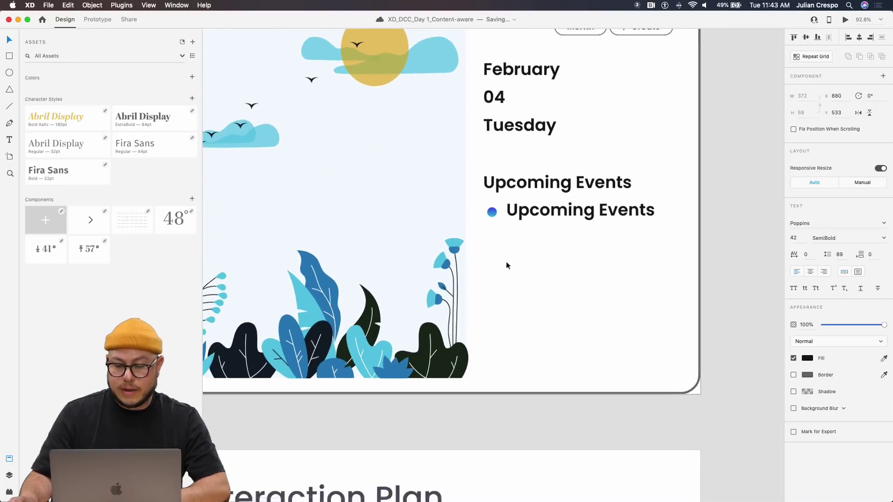
pyautogui.scroll(-2, 506, 262)
pyautogui.scroll(-2, 490, 278)
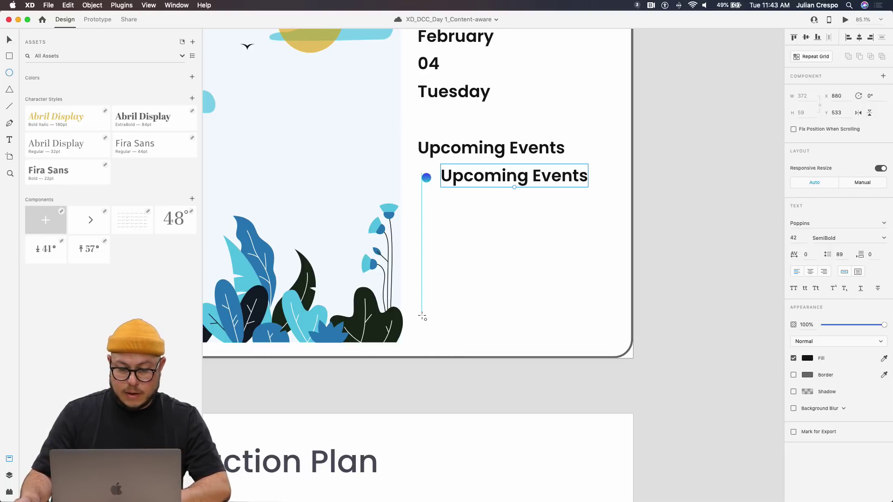
pyautogui.moveTo(422, 316); pyautogui.dragTo(454, 343)
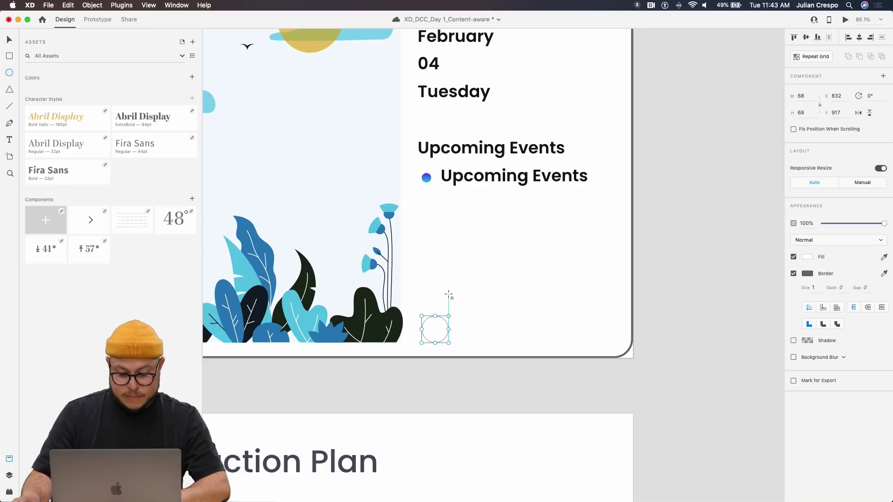
# Step: Fill the profile circle with the portrait photo from the desktop's Images stack and move it up to Y 911
pyautogui.moveTo(854, 14)
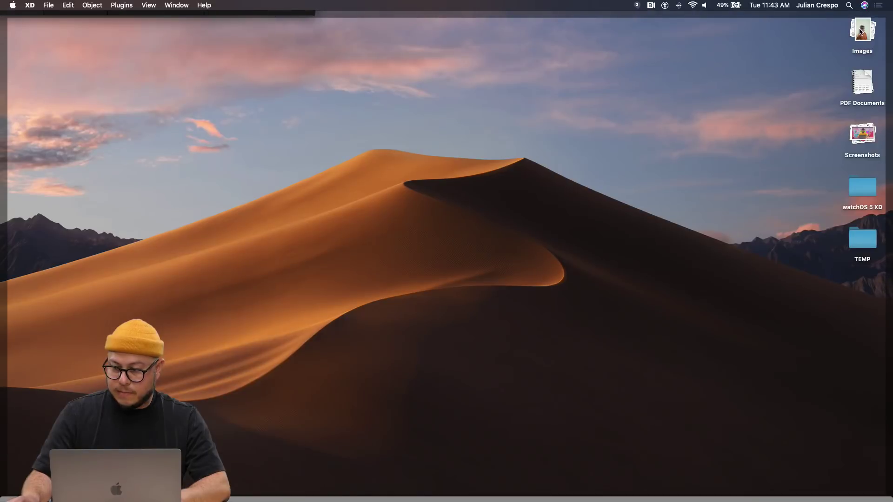
pyautogui.click(861, 31)
pyautogui.moveTo(862, 81); pyautogui.dragTo(440, 328)
pyautogui.click(446, 329)
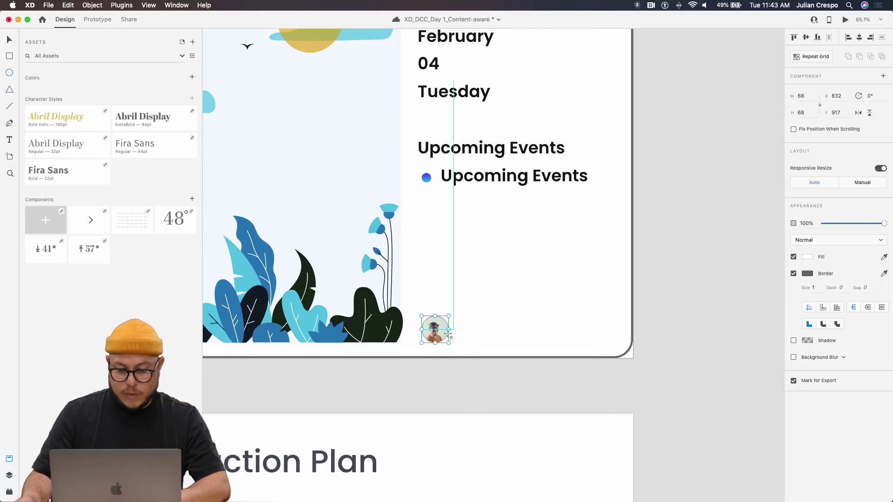
pyautogui.click(455, 343)
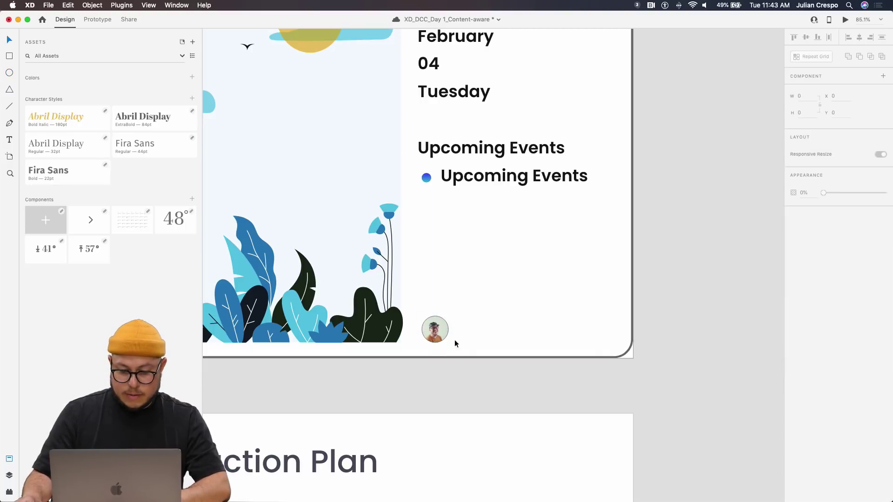
pyautogui.moveTo(441, 335); pyautogui.dragTo(441, 333)
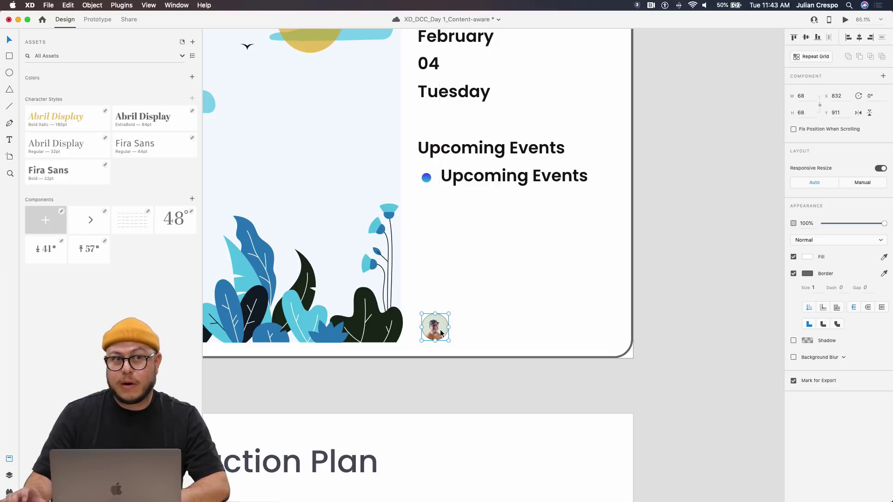
pyautogui.scroll(3, 440, 333)
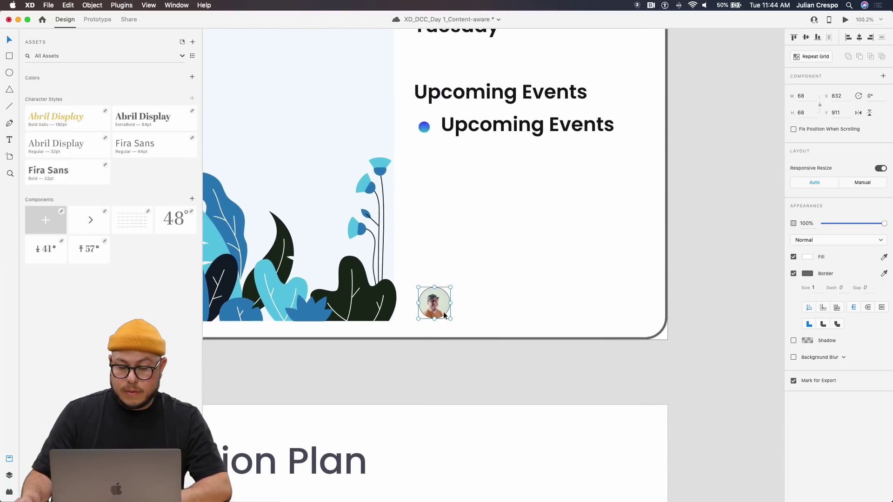
pyautogui.click(557, 264)
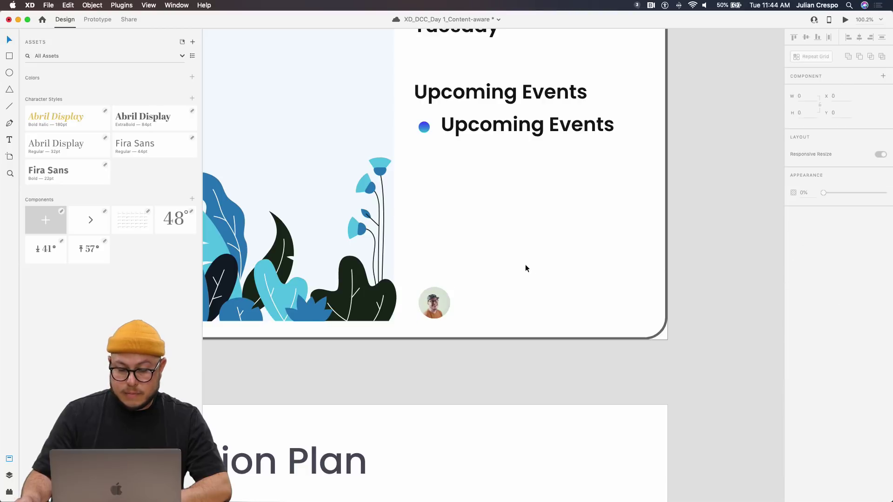
# Step: Duplicate the indented Upcoming Events text beside the profile picture at X 918, Y 916 and change it to "Good morning," followed by the user's first name
pyautogui.click(501, 135)
pyautogui.moveTo(500, 135); pyautogui.dragTo(515, 313)
pyautogui.doubleClick(515, 311)
pyautogui.press('super+a')
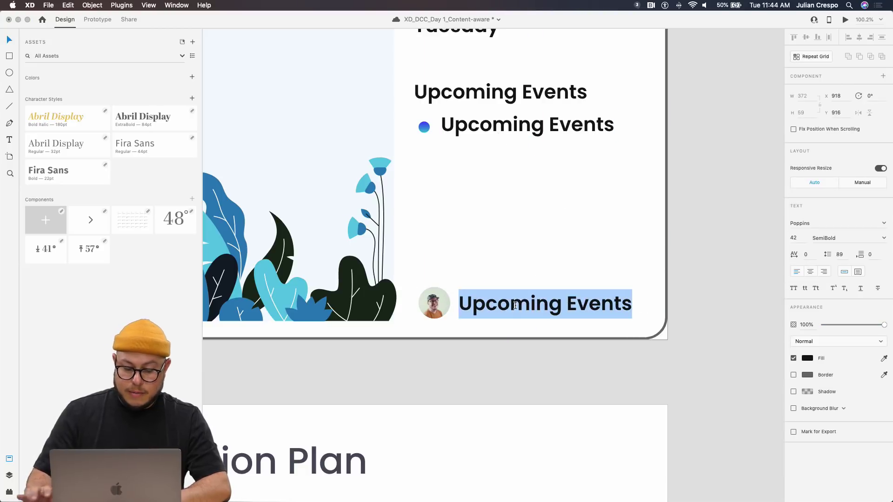
pyautogui.write('Good mo')
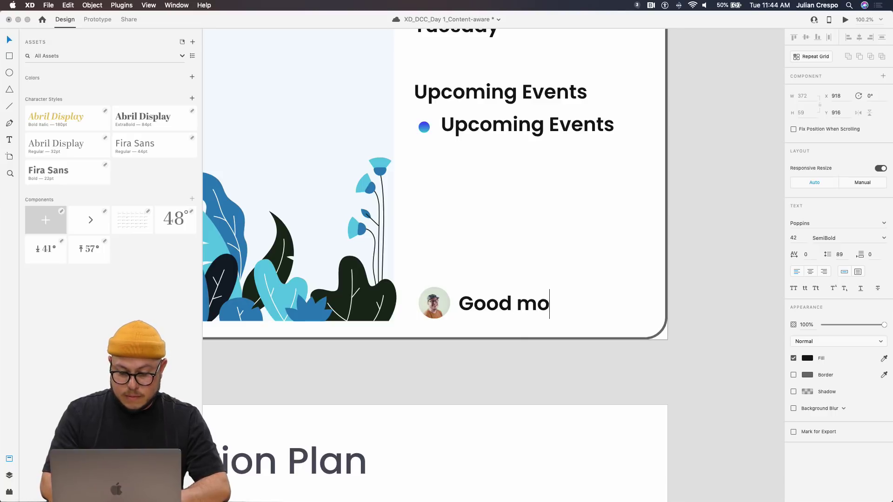
pyautogui.write('ring')
pyautogui.press('BackSpace')
pyautogui.press('BackSpace')
pyautogui.press('BackSpace')
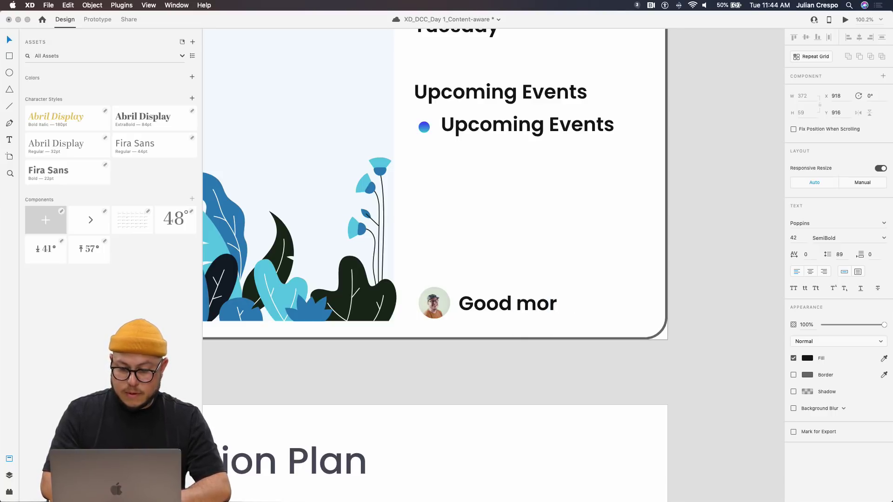
pyautogui.write('ning, Julian')
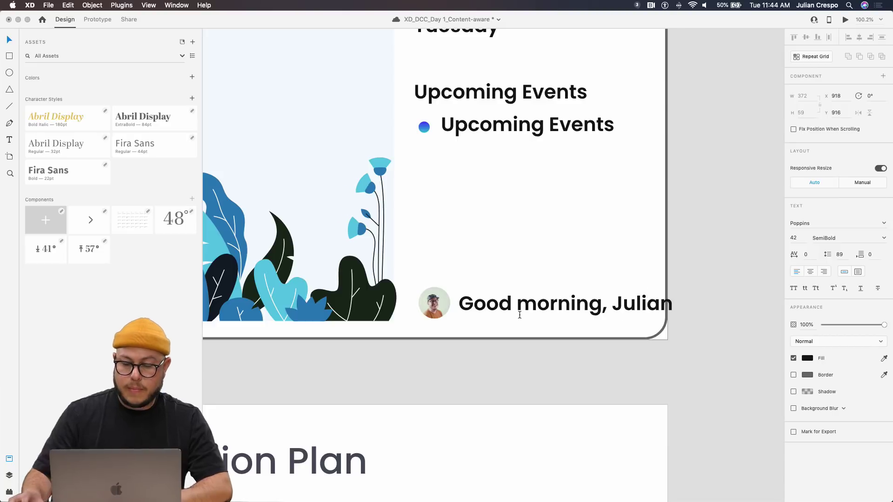
pyautogui.press('Escape')
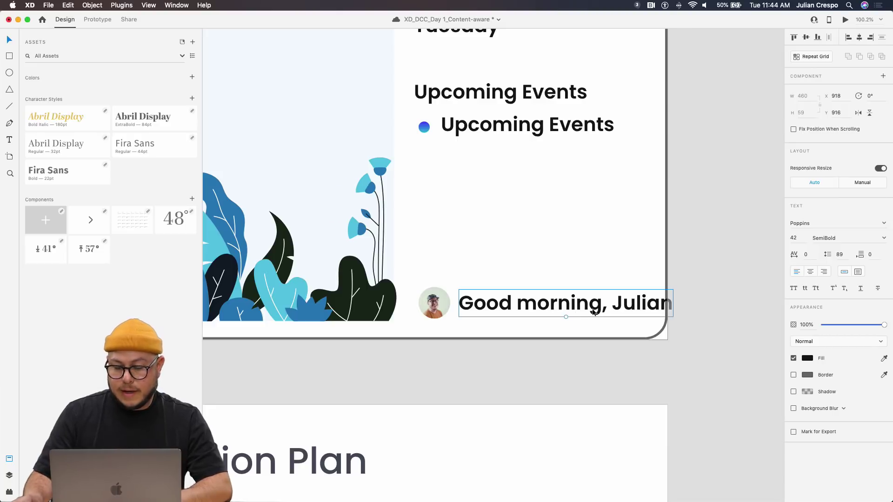
# Step: Scale down the greeting text to fit inside the calendar frame and center it vertically beside the profile picture
pyautogui.moveTo(564, 316); pyautogui.dragTo(539, 303)
pyautogui.click(543, 261)
pyautogui.scroll(3, 545, 261)
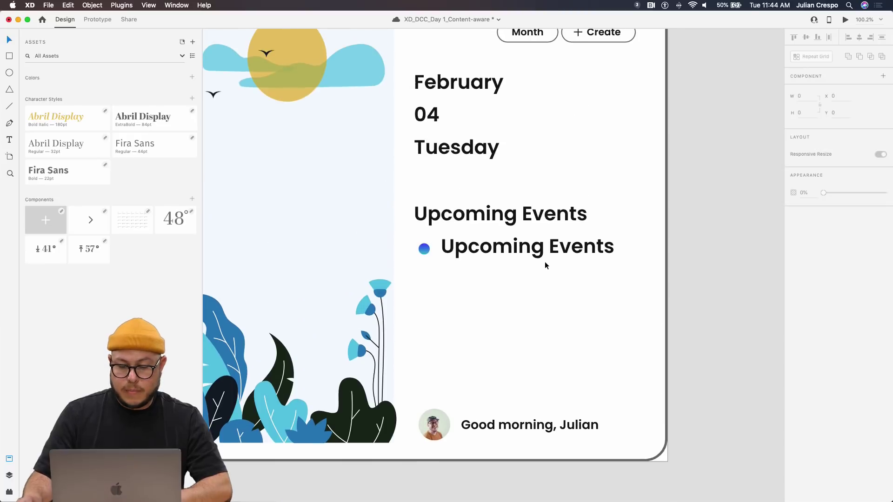
# Step: Move the landscape illustration into the artboard's upper-left corner at X 0, Y 0
pyautogui.scroll(-2, 545, 261)
pyautogui.scroll(2, 544, 260)
pyautogui.hscroll(-5, 527, 183)
pyautogui.hscroll(2, 527, 183)
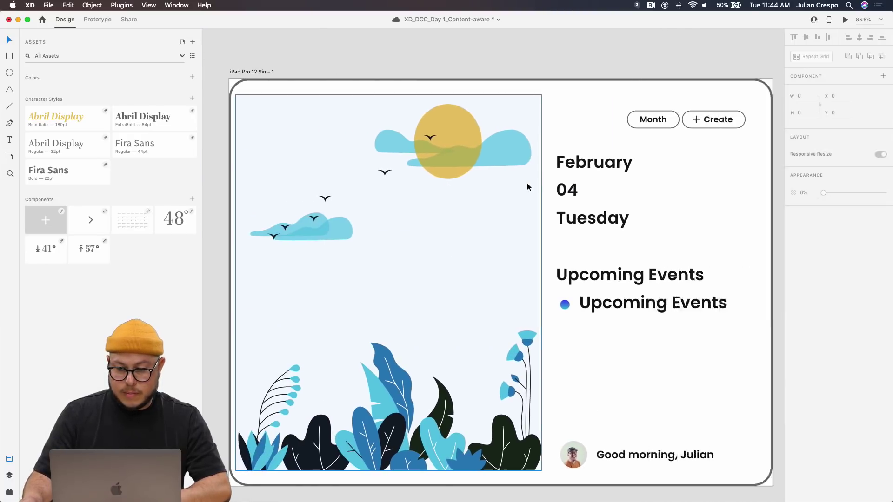
pyautogui.click(459, 198)
pyautogui.moveTo(426, 201); pyautogui.dragTo(421, 185)
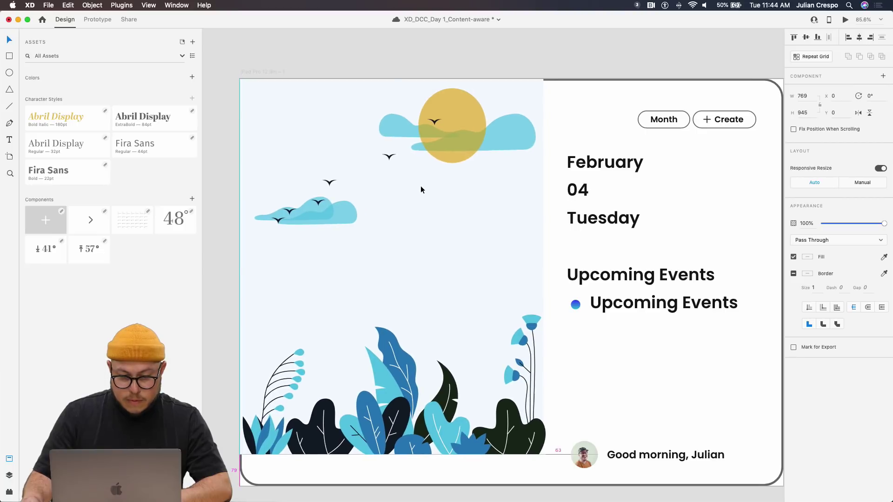
# Step: Enlarge the illustration proportionally to 832 by 1022 to fill the artboard's height and shift it left to X -38
pyautogui.scroll(-3, 447, 212)
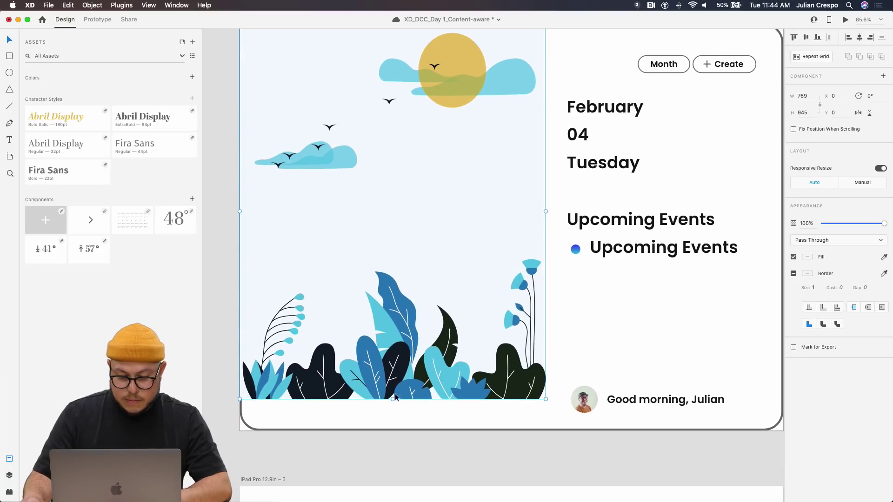
pyautogui.moveTo(546, 399); pyautogui.dragTo(568, 443)
pyautogui.moveTo(492, 321)
pyautogui.mouseDown()
pyautogui.moveTo(459, 316)
pyautogui.moveTo(476, 318)
pyautogui.mouseUp()
pyautogui.scroll(2, 477, 318)
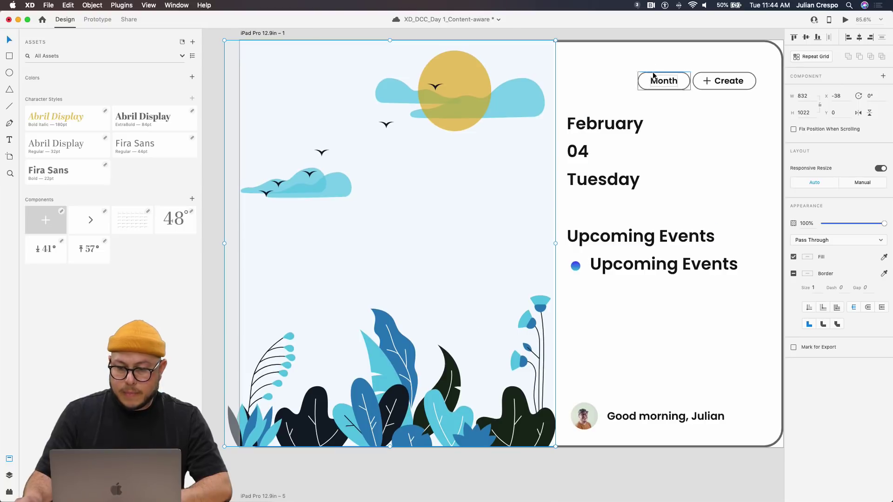
# Step: Bring the rounded calendar frame in front of the illustration, lock it, and save the document
pyautogui.click(627, 40)
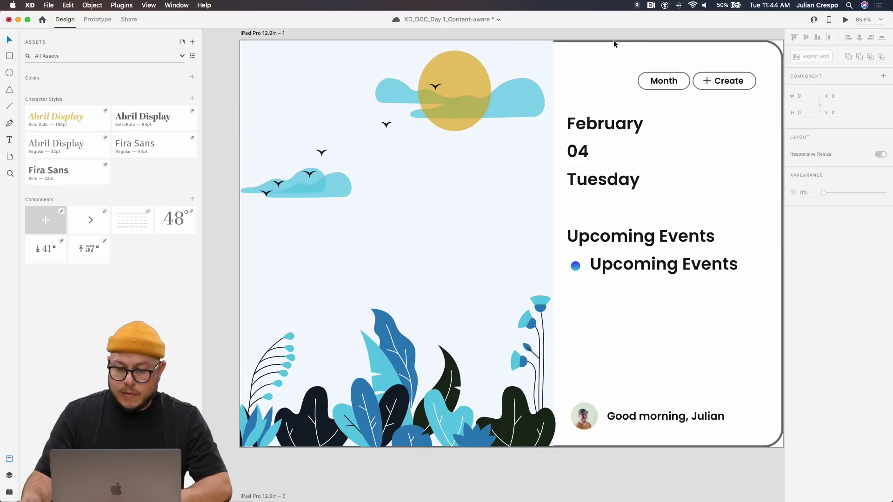
pyautogui.click(613, 40)
pyautogui.click(241, 33)
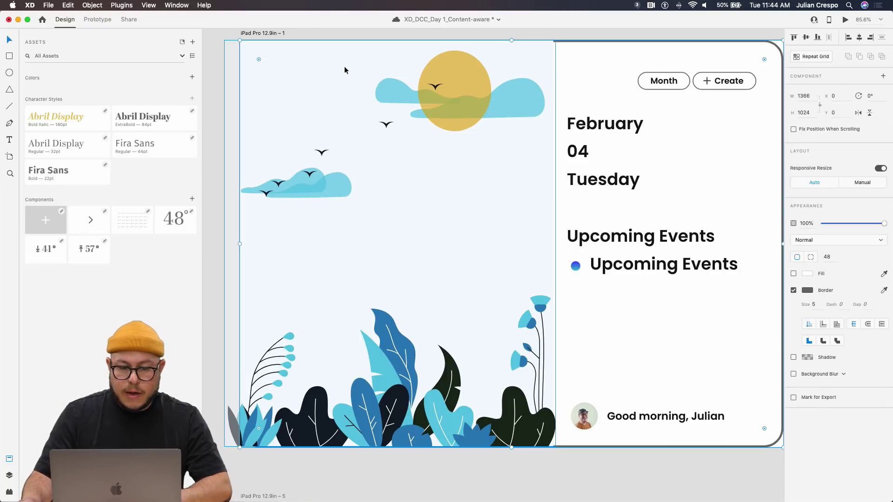
pyautogui.press('super+shift+bracketright')
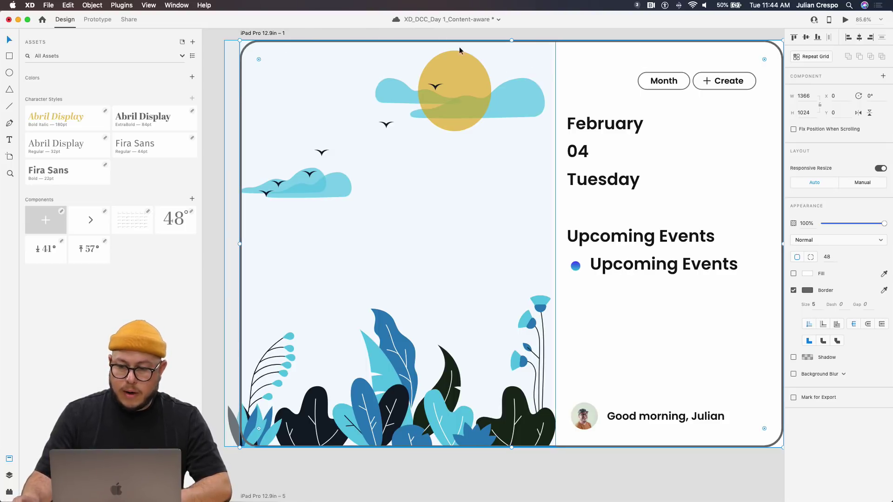
pyautogui.press('super+s')
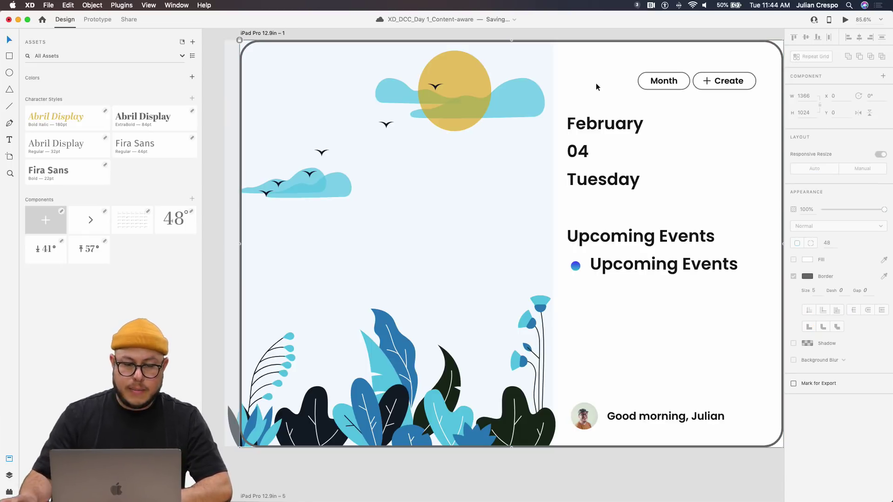
# Step: Apply the Fira Sans Regular 44pt character style to the February text
pyautogui.scroll(-3, 613, 197)
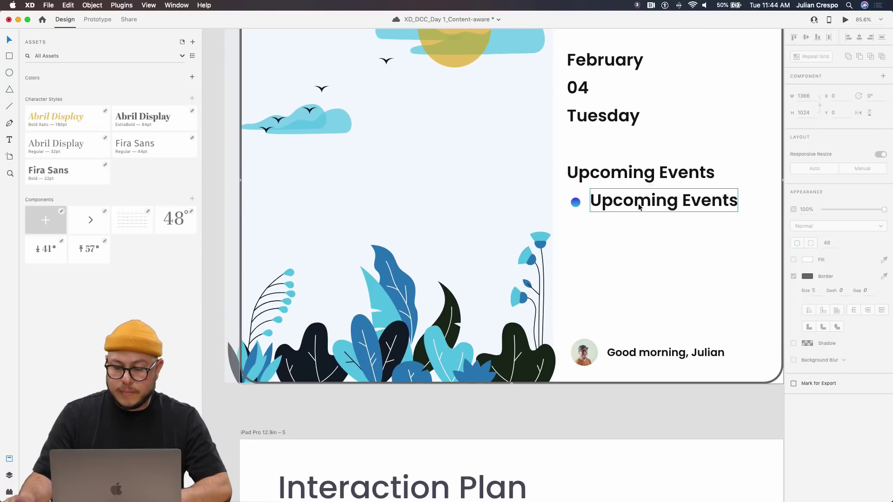
pyautogui.scroll(5, 633, 153)
pyautogui.scroll(1, 629, 148)
pyautogui.click(605, 175)
pyautogui.click(207, 141)
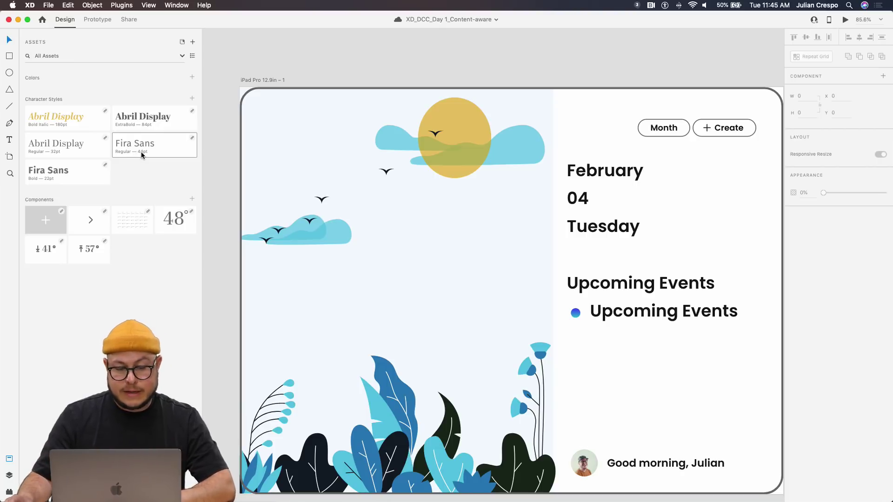
pyautogui.click(625, 174)
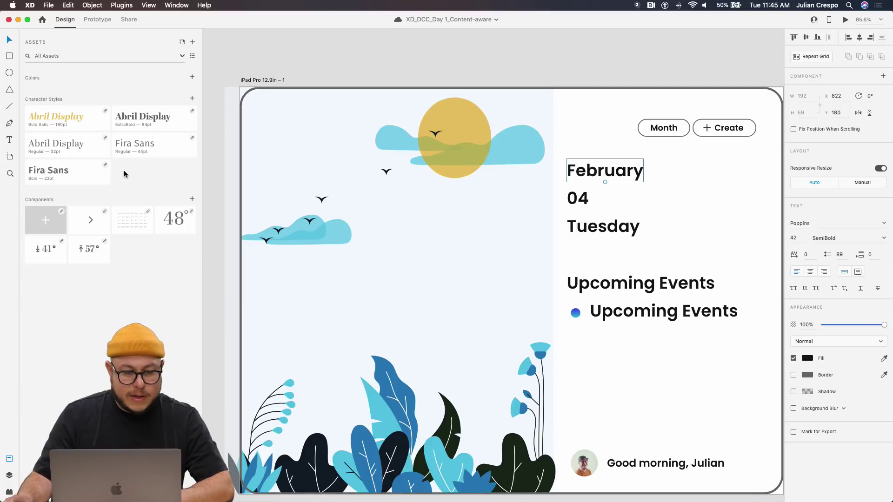
pyautogui.click(144, 152)
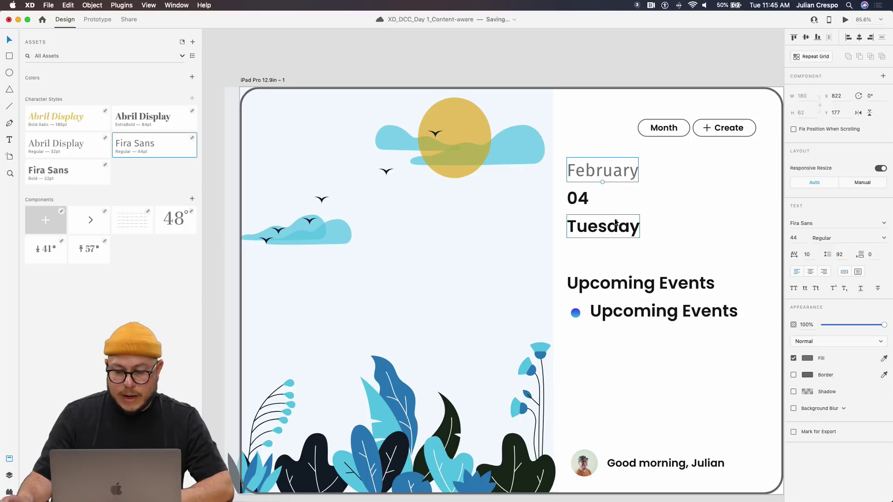
# Step: Apply the Abril Display Bold Italic 180pt character style to the 04 date and place it directly beneath February
pyautogui.scroll(-3, 615, 218)
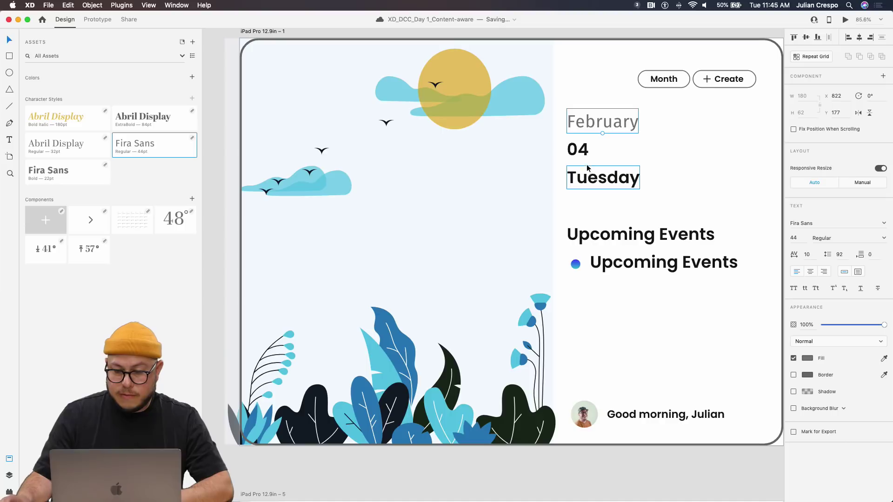
pyautogui.click(577, 149)
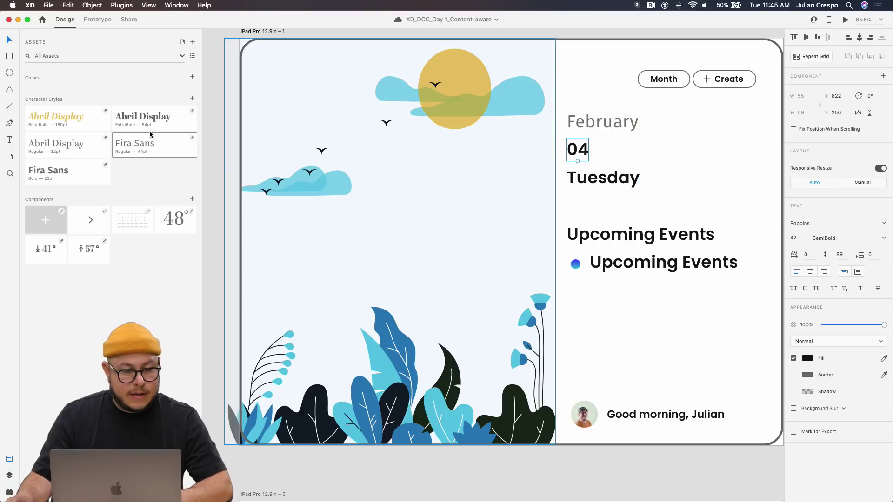
pyautogui.click(67, 123)
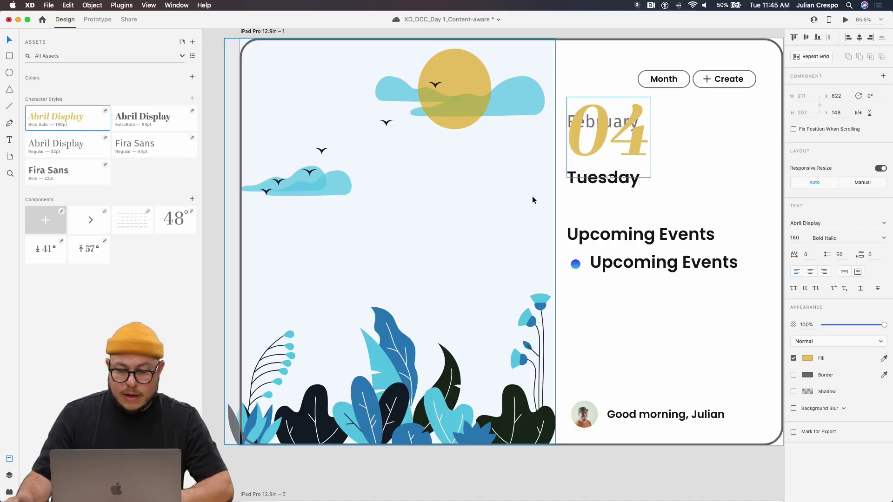
pyautogui.moveTo(636, 146); pyautogui.dragTo(606, 205)
# Step: Move Tuesday below the large 04 and apply the Abril Display ExtraBold 84pt character style to it
pyautogui.click(612, 179)
pyautogui.scroll(-2, 605, 207)
pyautogui.hscroll(1, 606, 207)
pyautogui.moveTo(579, 173); pyautogui.dragTo(561, 177)
pyautogui.hscroll(1, 563, 174)
pyautogui.scroll(-1, 563, 175)
pyautogui.scroll(1, 577, 177)
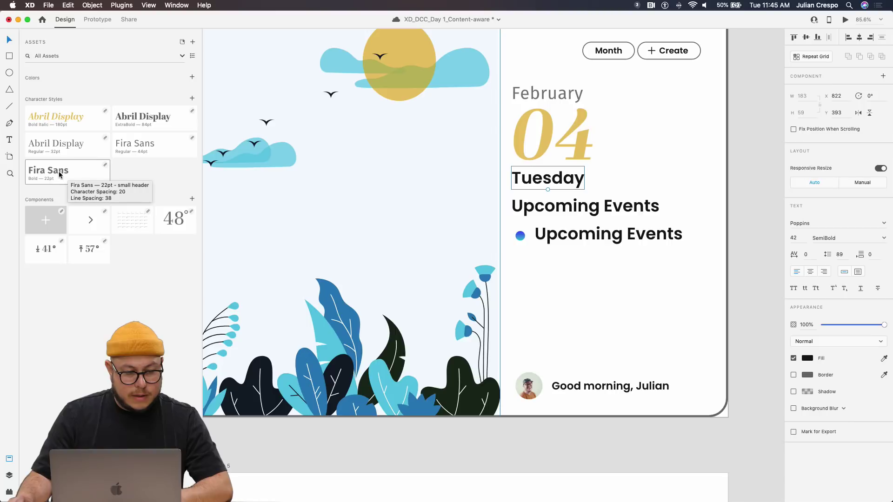
pyautogui.click(143, 126)
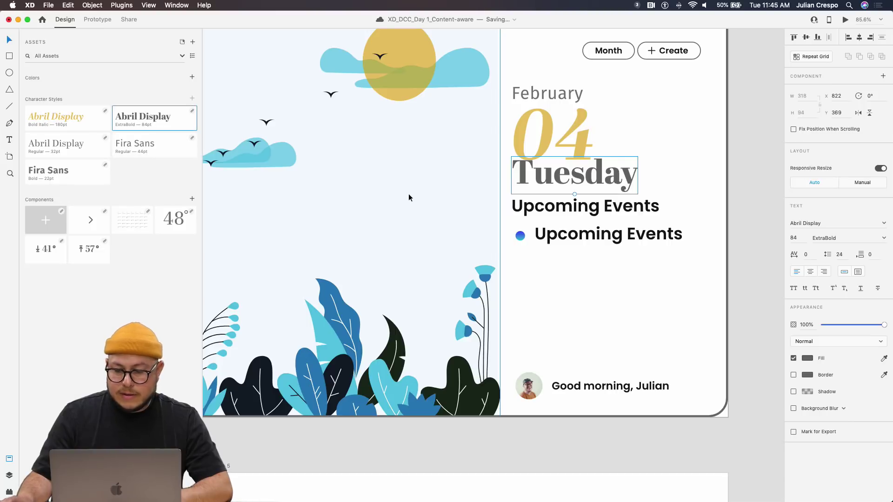
# Step: Shift the Upcoming Events heading with its bulleted line down to Y 496 and lower Tuesday to Y 391, clear of the 04
pyautogui.hscroll(2, 523, 207)
pyautogui.click(523, 208)
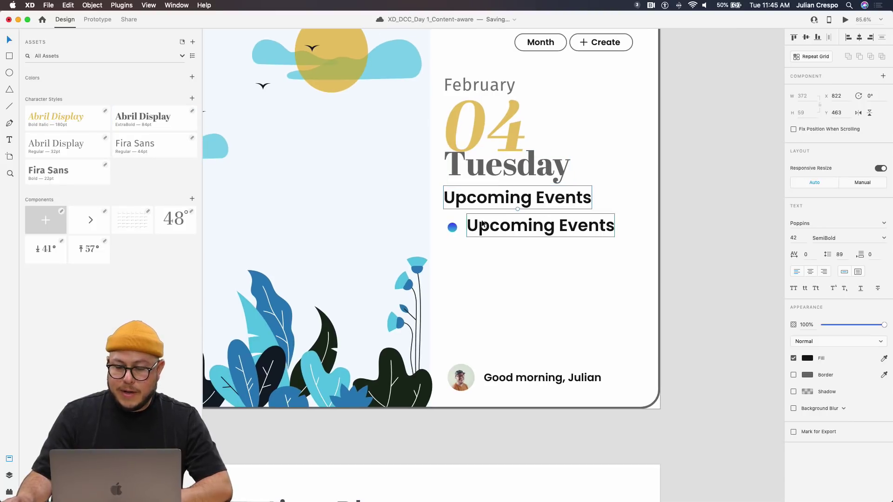
pyautogui.keyDown('shift'); pyautogui.click(455, 228); pyautogui.keyUp('shift')
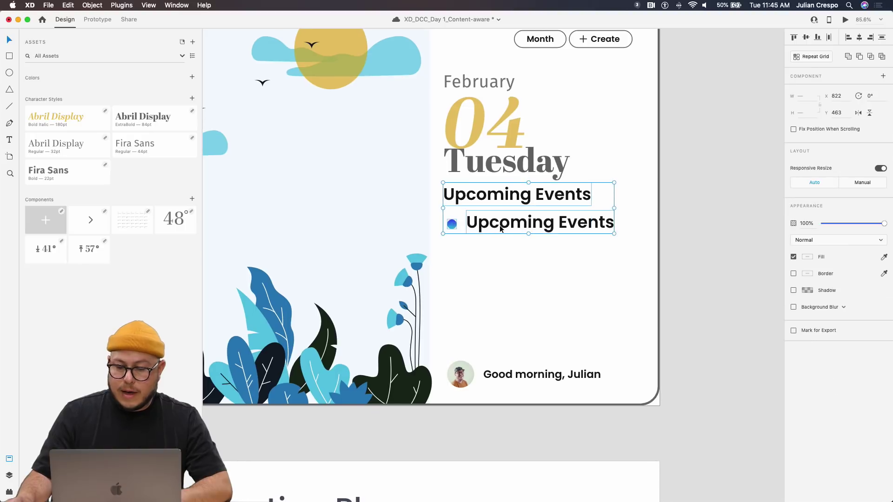
pyautogui.moveTo(471, 230); pyautogui.dragTo(471, 243)
pyautogui.scroll(1, 492, 188)
pyautogui.click(495, 183)
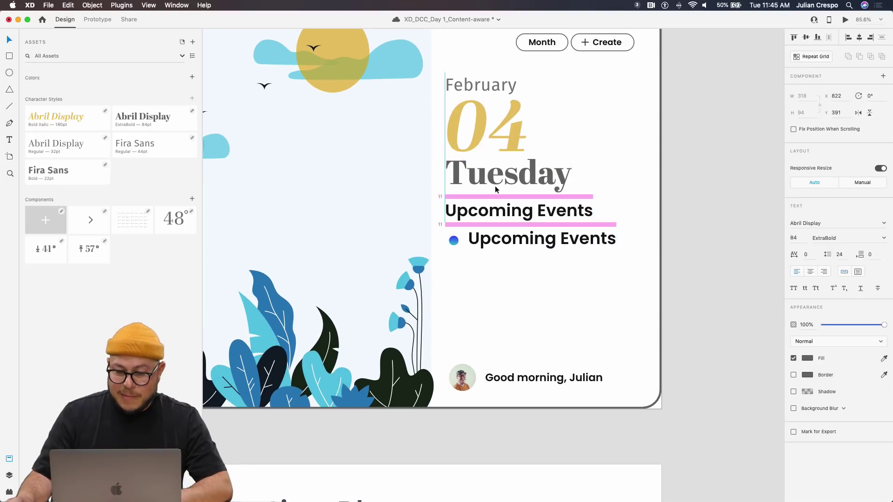
pyautogui.scroll(1, 494, 186)
pyautogui.moveTo(495, 186); pyautogui.dragTo(521, 196)
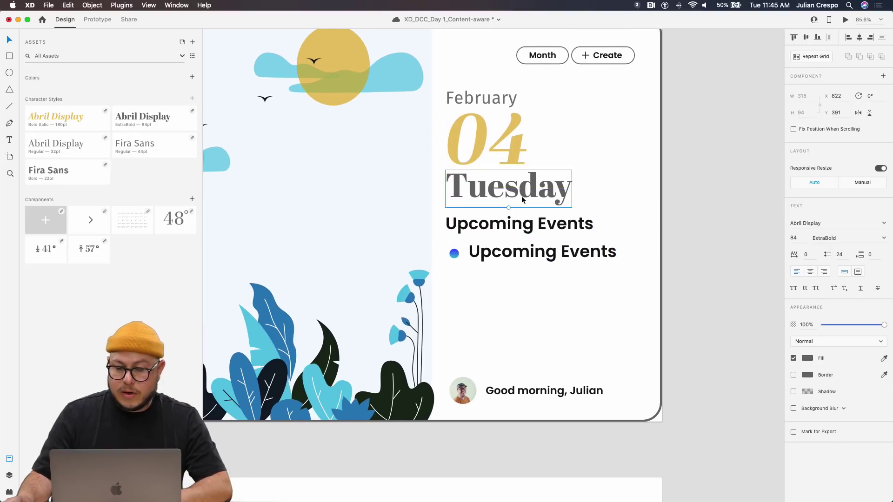
# Step: Even out the spacing around the 04 by moving February to Y 168 and Tuesday to Y 402
pyautogui.click(496, 100)
pyautogui.moveTo(496, 100); pyautogui.dragTo(502, 108)
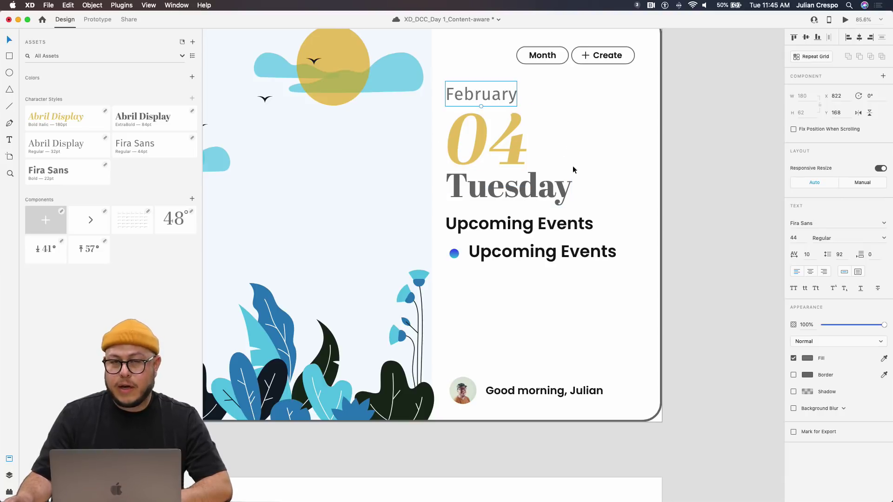
pyautogui.scroll(-2, 566, 195)
pyautogui.scroll(2, 562, 219)
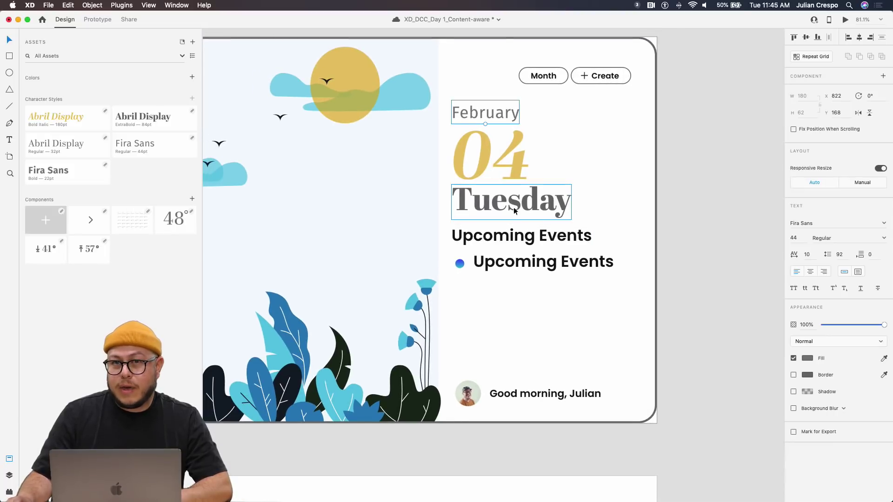
pyautogui.moveTo(513, 207); pyautogui.dragTo(513, 212)
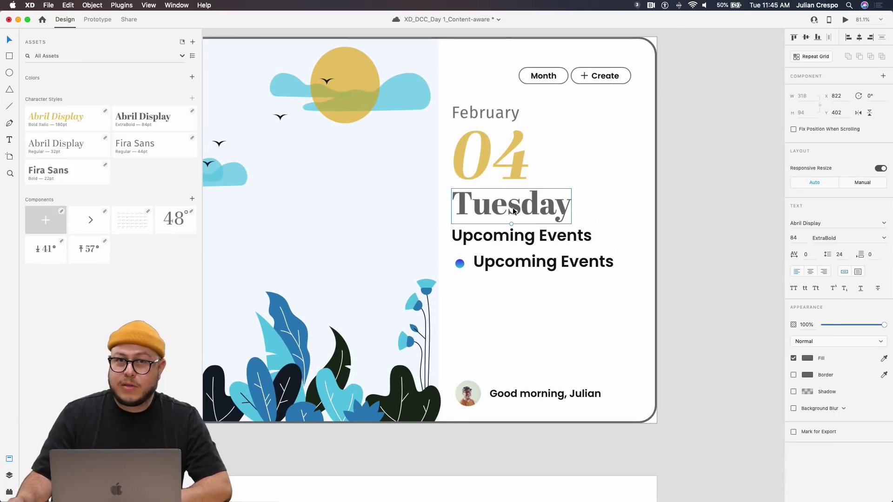
# Step: Move the Upcoming Events heading, bullet dot and event line down together, placing the heading at Y 523
pyautogui.click(525, 244)
pyautogui.keyDown('shift'); pyautogui.click(530, 264); pyautogui.keyUp('shift')
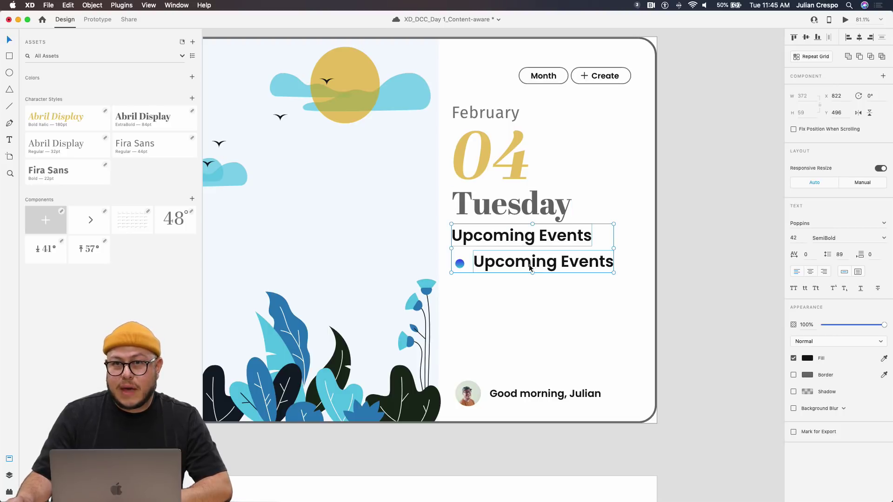
pyautogui.moveTo(459, 267); pyautogui.dragTo(460, 277)
pyautogui.click(501, 223)
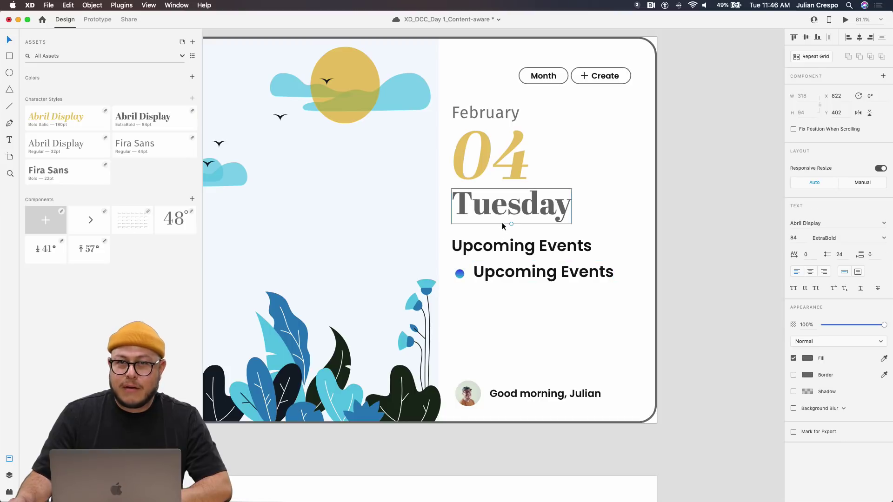
# Step: Style the Upcoming Events heading as Fira Sans Bold 22pt and the bulleted event line as Abril Display Regular 32pt
pyautogui.click(502, 247)
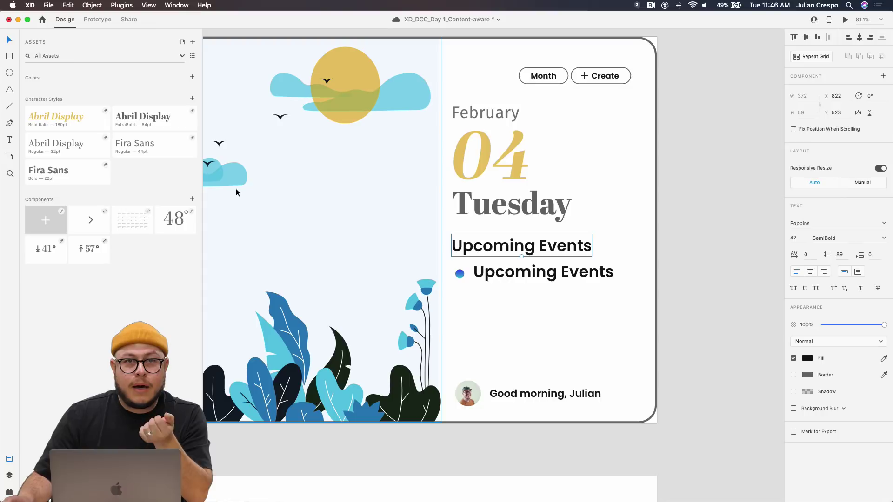
pyautogui.click(50, 173)
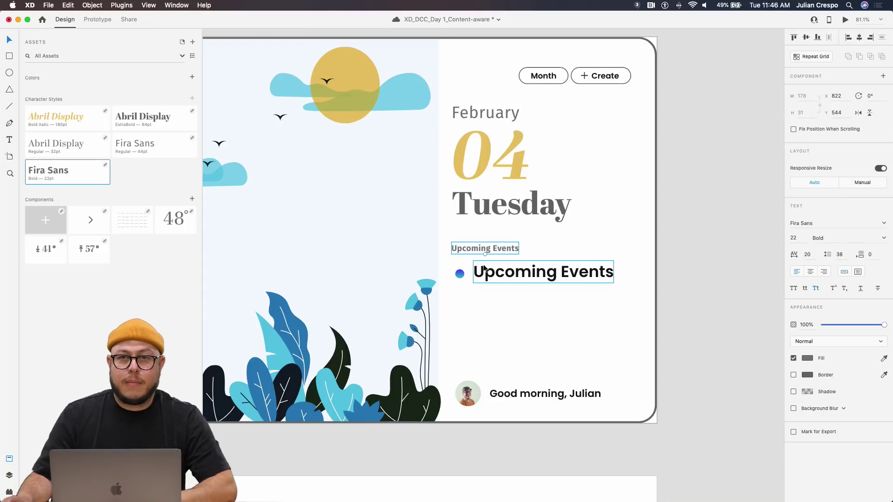
pyautogui.click(525, 278)
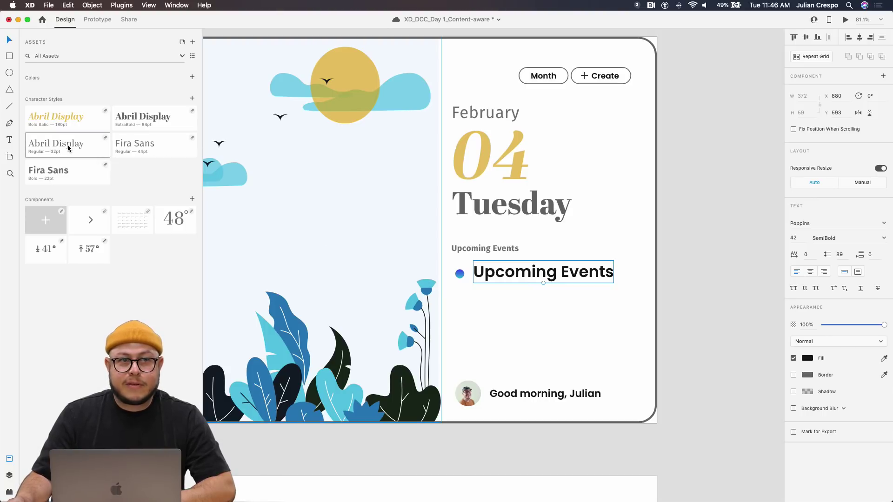
pyautogui.click(98, 146)
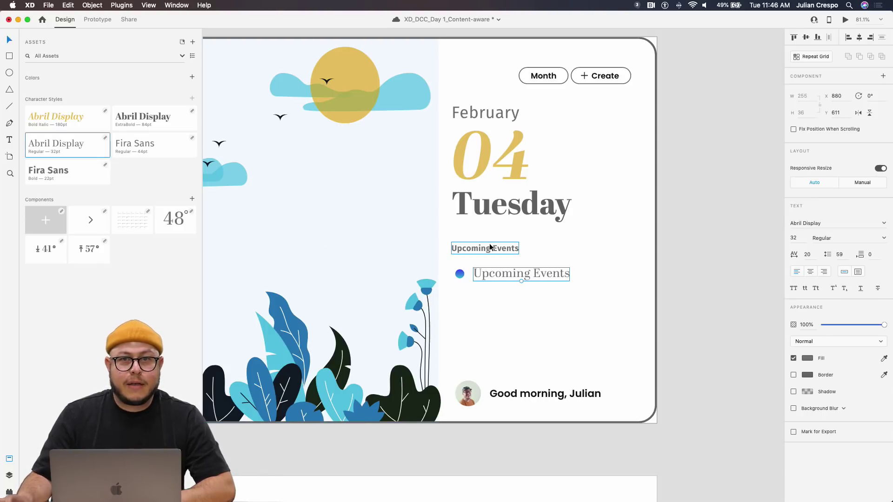
pyautogui.click(548, 293)
# Step: Replace the bulleted event text with "12:00 pm | Lunch w/" followed by a guest's first name
pyautogui.scroll(3, 527, 295)
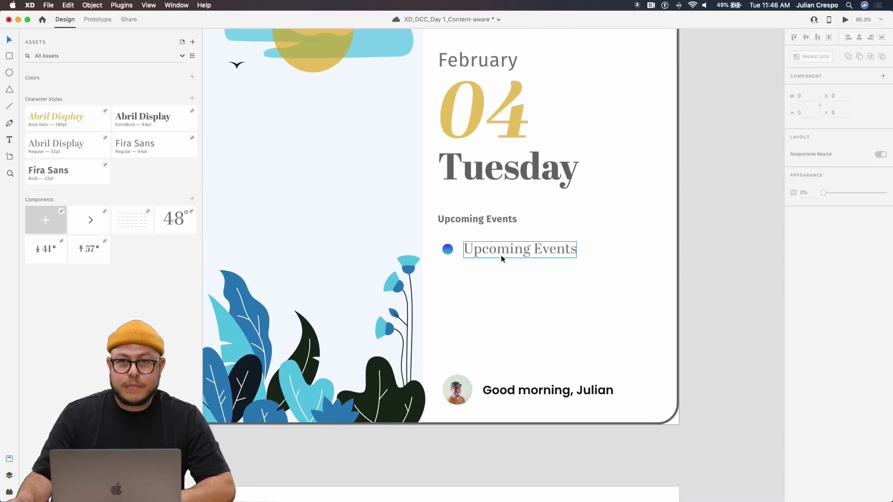
pyautogui.click(499, 253)
pyautogui.scroll(3, 496, 254)
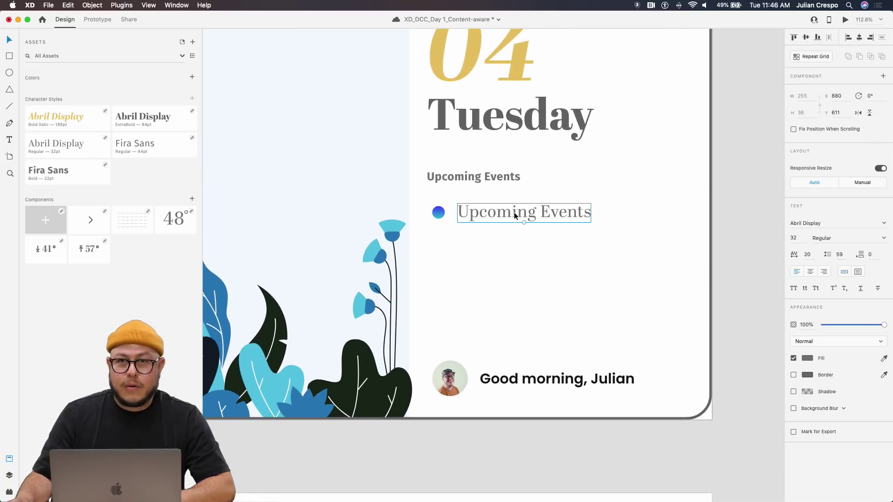
pyautogui.doubleClick(514, 212)
pyautogui.write('12')
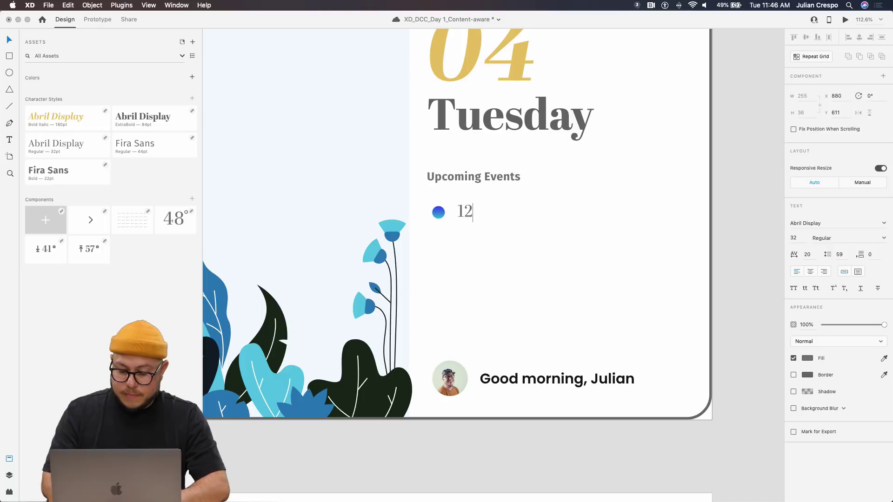
pyautogui.write(':00 pm ')
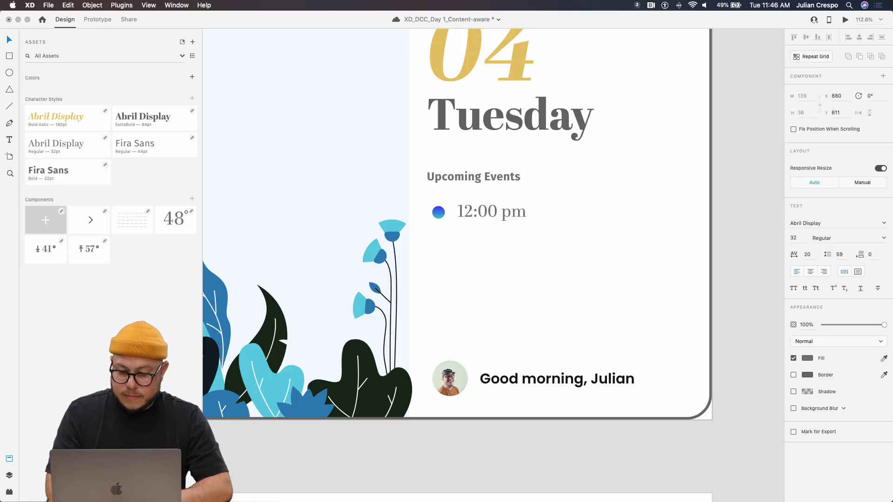
pyautogui.write('| Lunch with')
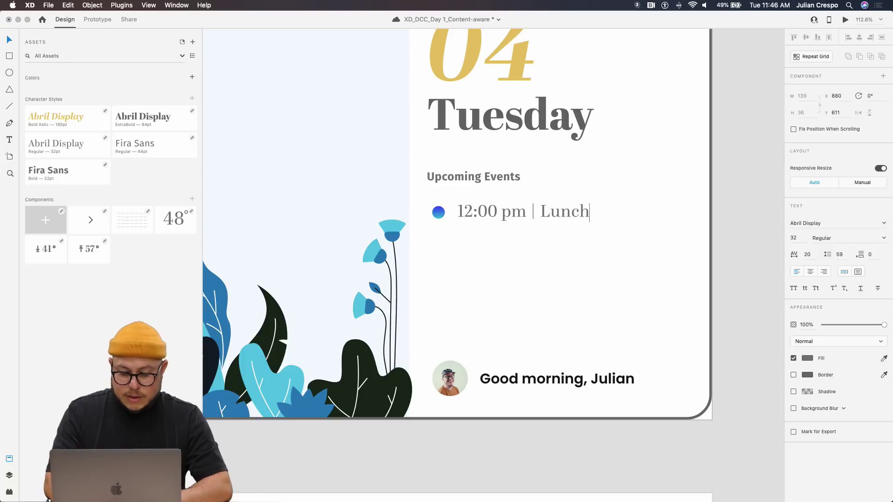
pyautogui.press('BackSpace')
pyautogui.press('BackSpace')
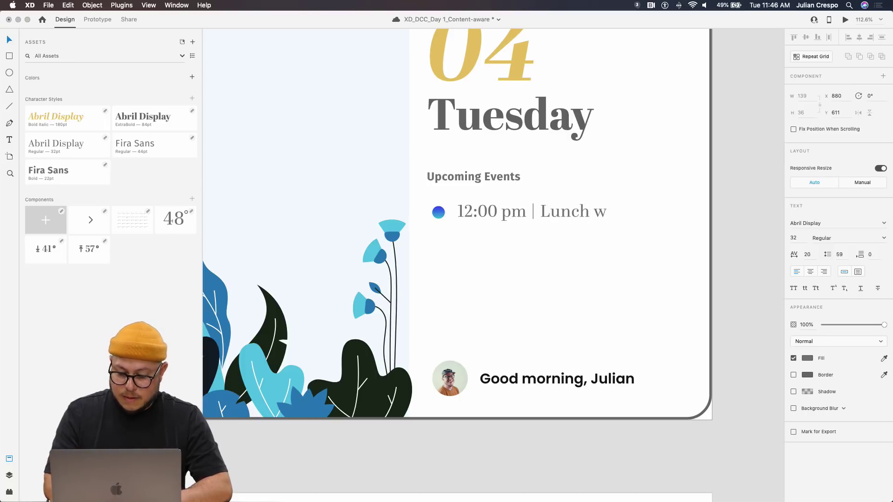
pyautogui.write('Ur')
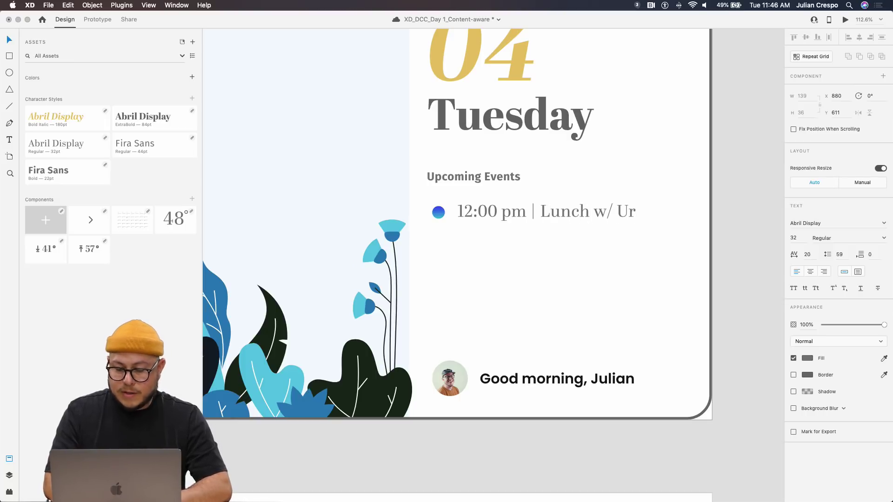
pyautogui.write('iel')
pyautogui.press('Escape')
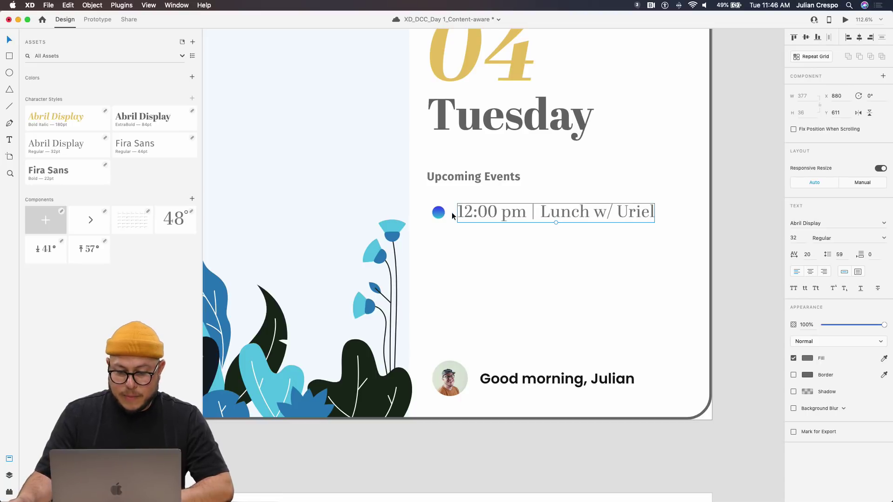
# Step: Group the event text with its bullet dot and save the document
pyautogui.keyDown('shift'); pyautogui.click(440, 213); pyautogui.keyUp('shift')
pyautogui.press('super+g')
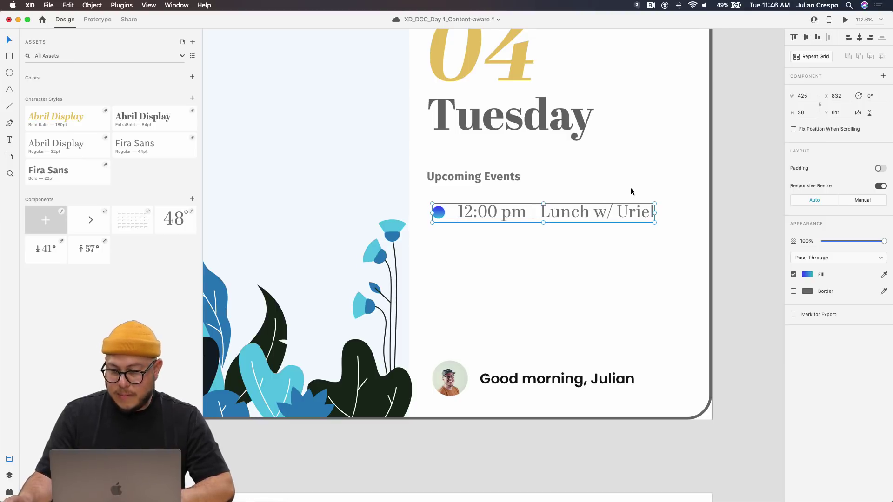
pyautogui.press('super+s')
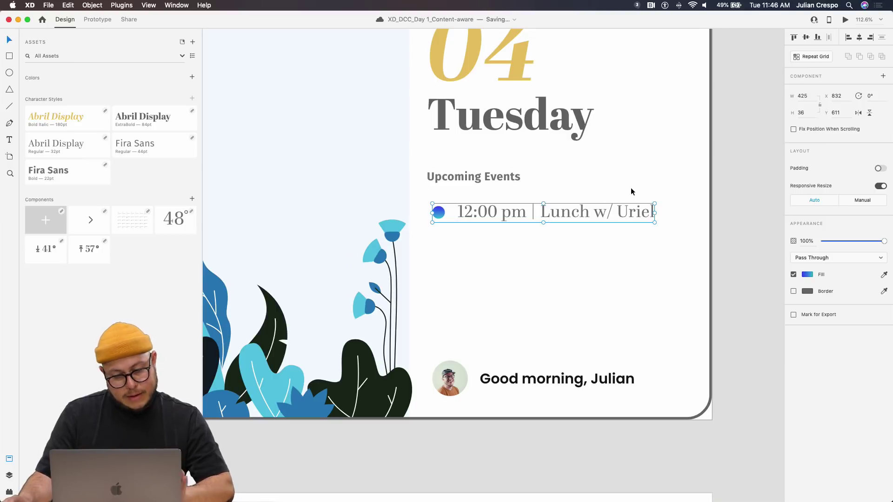
# Step: Turn the grouped event into a Repeat Grid and extend it downward to four event rows
pyautogui.click(814, 57)
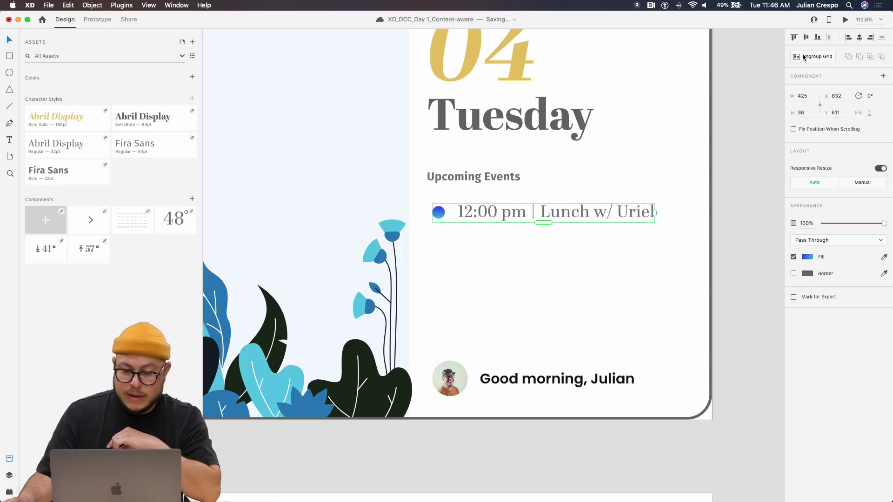
pyautogui.moveTo(542, 224); pyautogui.dragTo(543, 349)
pyautogui.click(632, 375)
pyautogui.scroll(2, 688, 344)
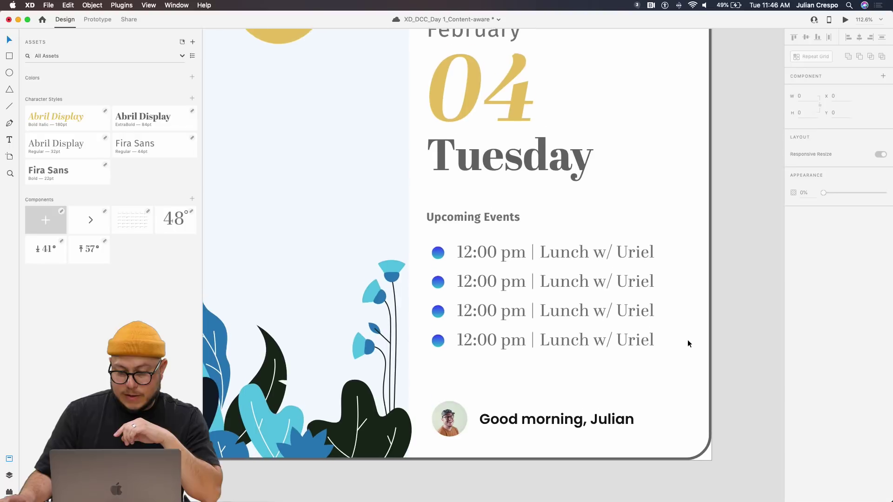
# Step: Ungroup the Repeat Grid of upcoming events into independent event rows and save the document
pyautogui.doubleClick(479, 291)
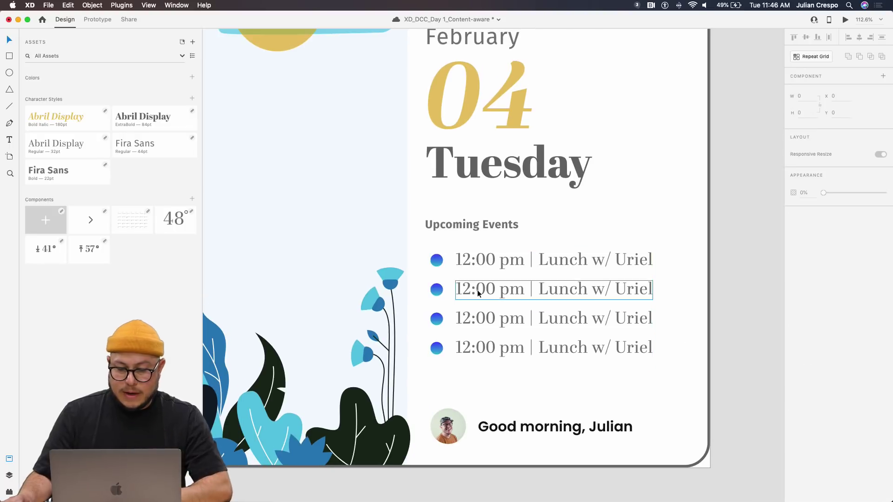
pyautogui.click(661, 347)
pyautogui.click(584, 319)
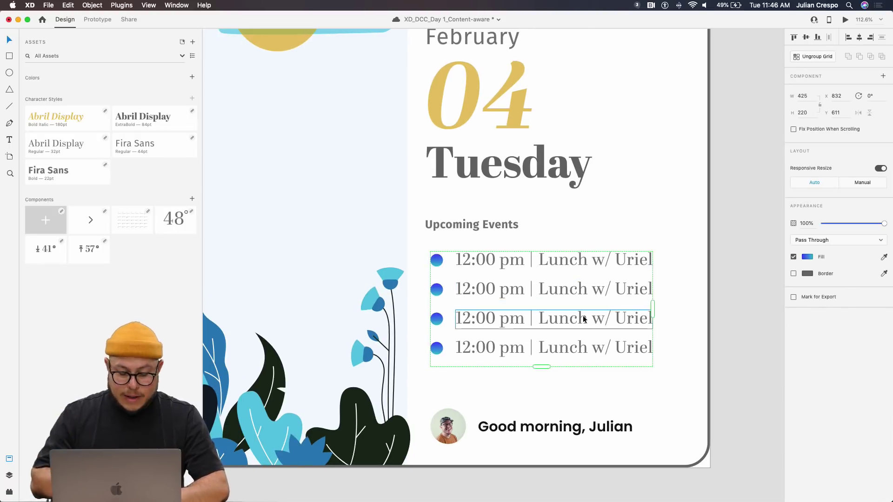
pyautogui.doubleClick(650, 307)
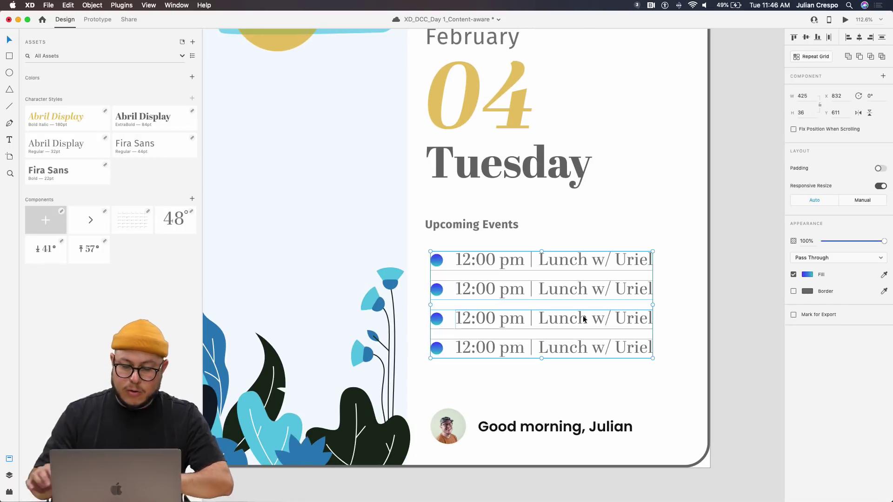
pyautogui.click(667, 308)
pyautogui.scroll(3, 584, 325)
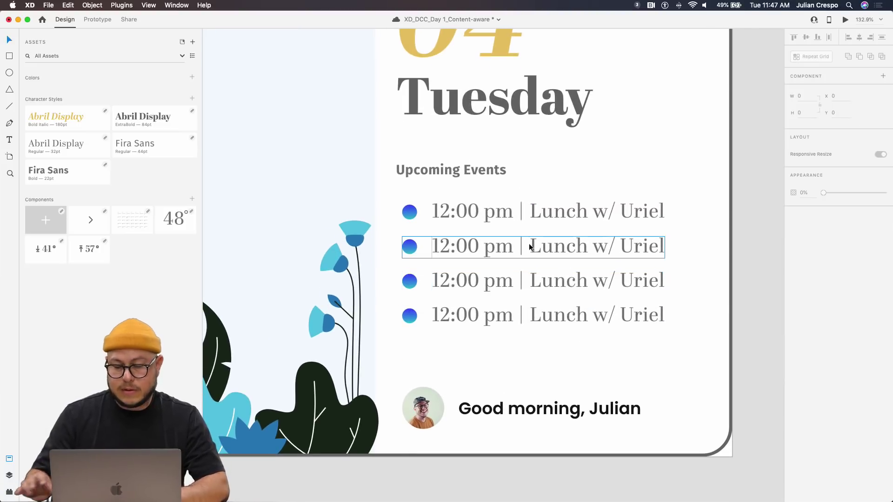
pyautogui.press('super+s')
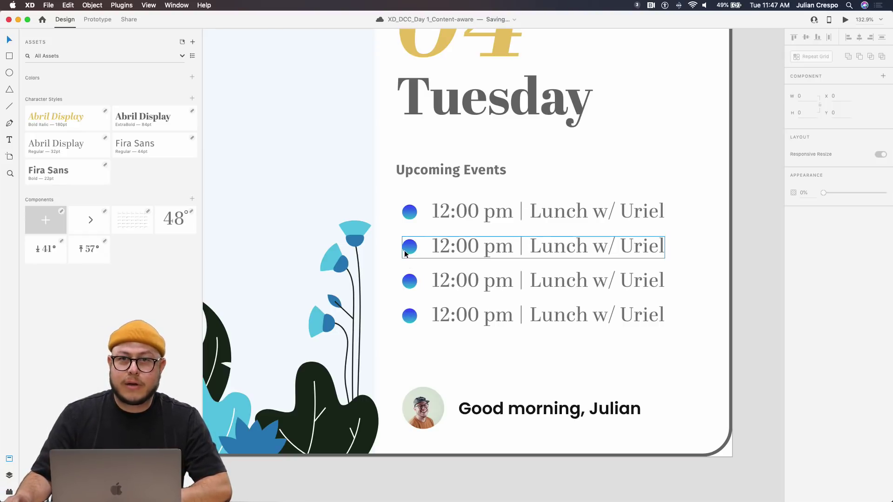
# Step: Change the time in the second event row to 2:00 pm
pyautogui.scroll(-8, 404, 253)
pyautogui.scroll(6, 407, 256)
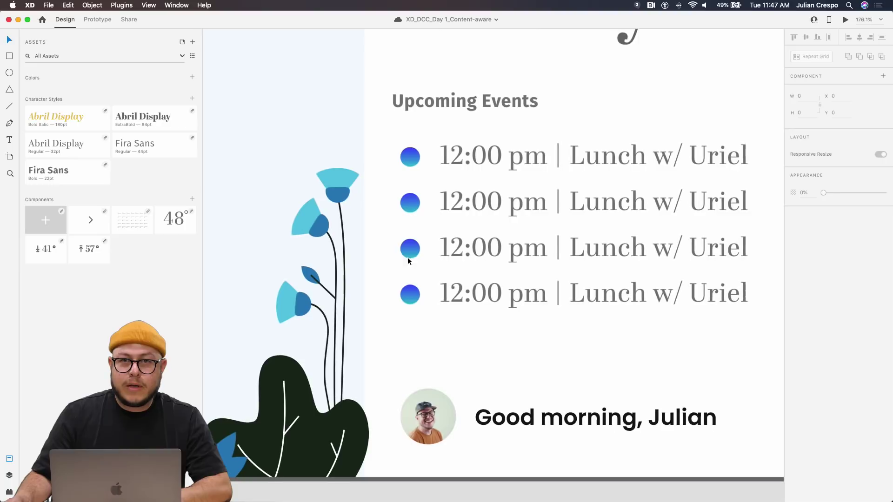
pyautogui.doubleClick(479, 213)
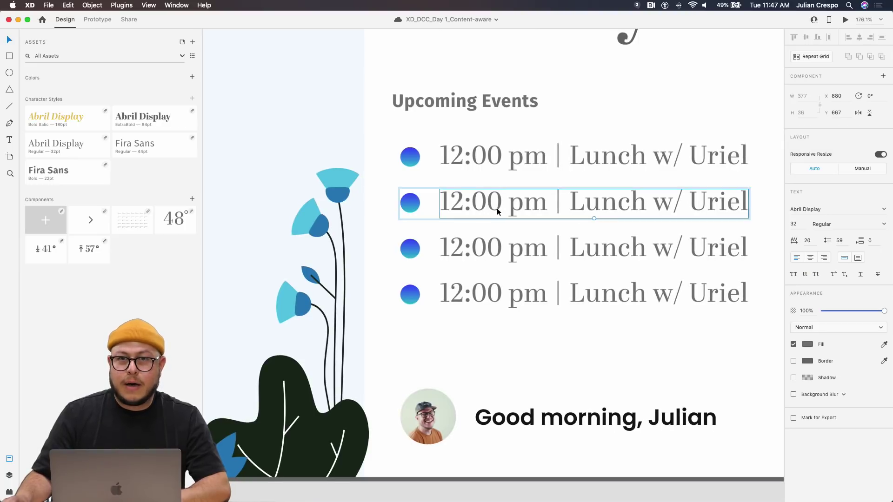
pyautogui.doubleClick(497, 208)
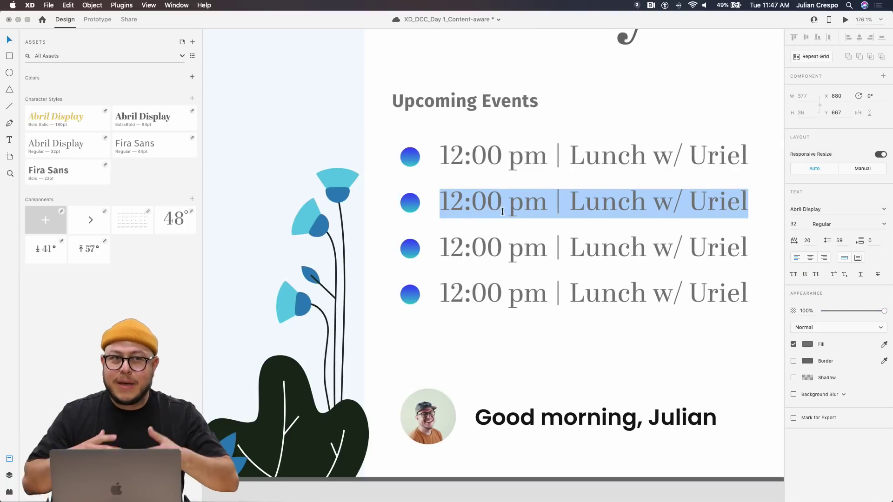
pyautogui.click(503, 211)
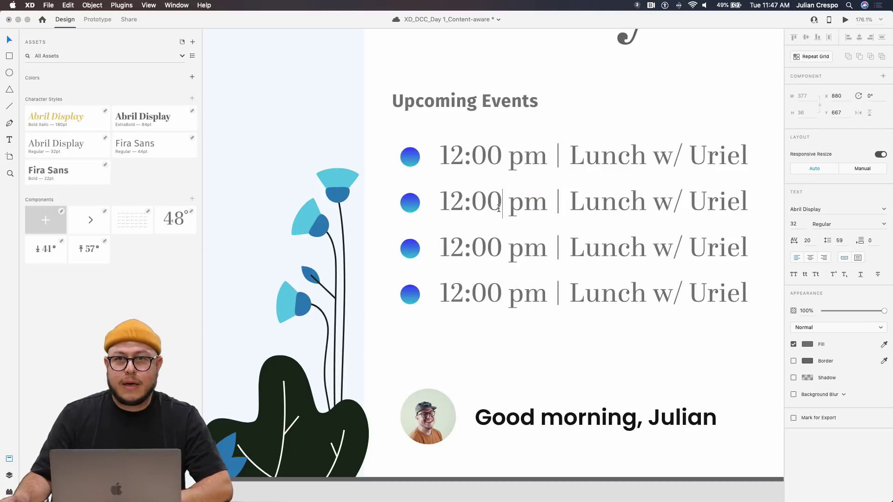
pyautogui.moveTo(455, 202); pyautogui.dragTo(442, 199)
pyautogui.press('BackSpace')
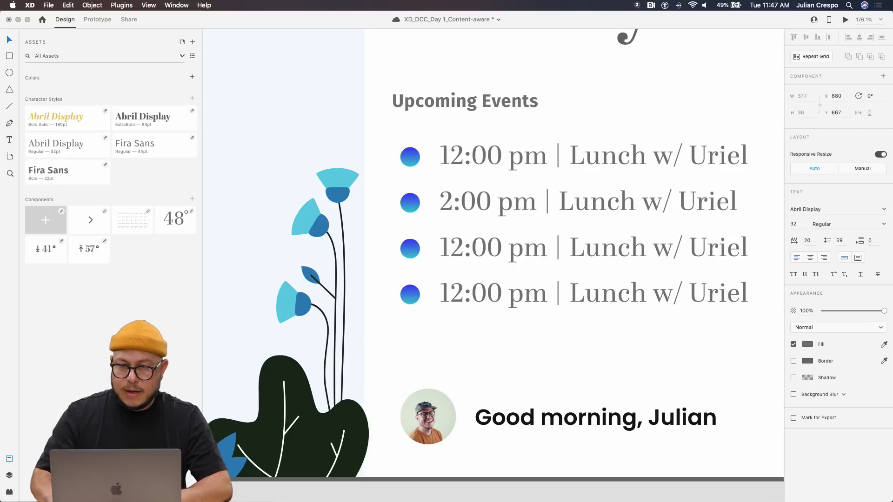
# Step: Recolor the second event's bullet dot gradient, setting one stop to magenta #D0379B and the other to yellow
pyautogui.click(407, 210)
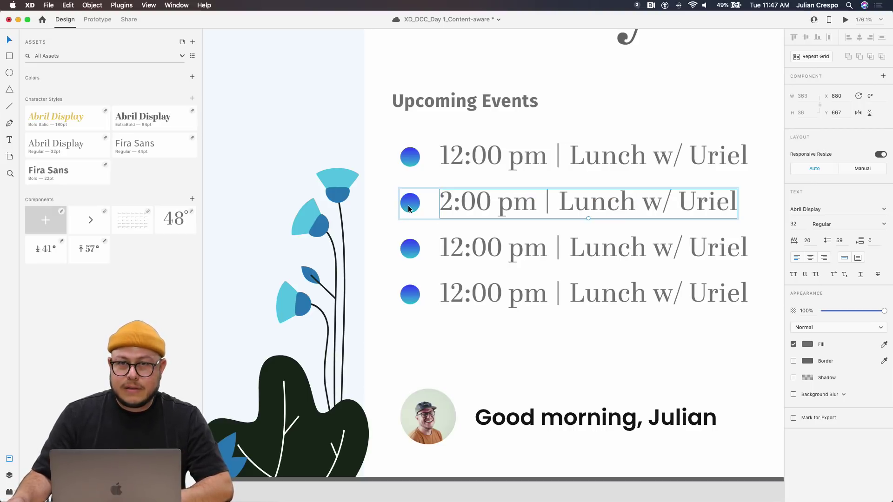
pyautogui.click(410, 211)
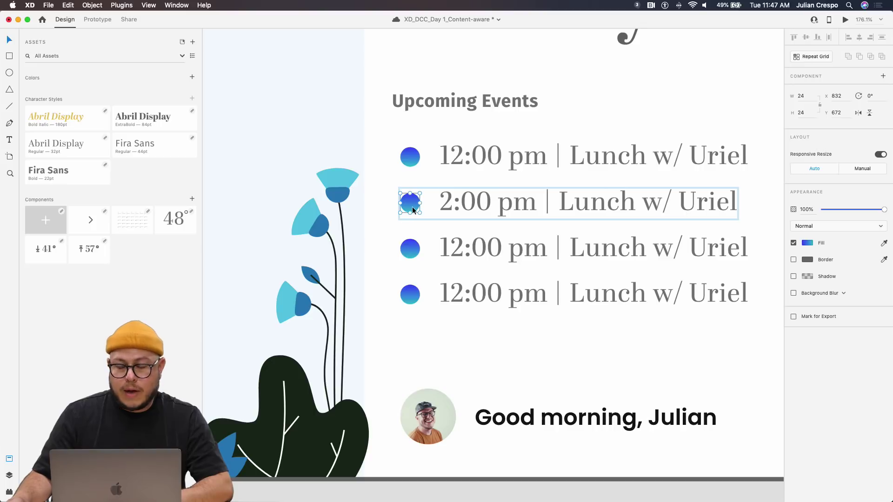
pyautogui.click(807, 242)
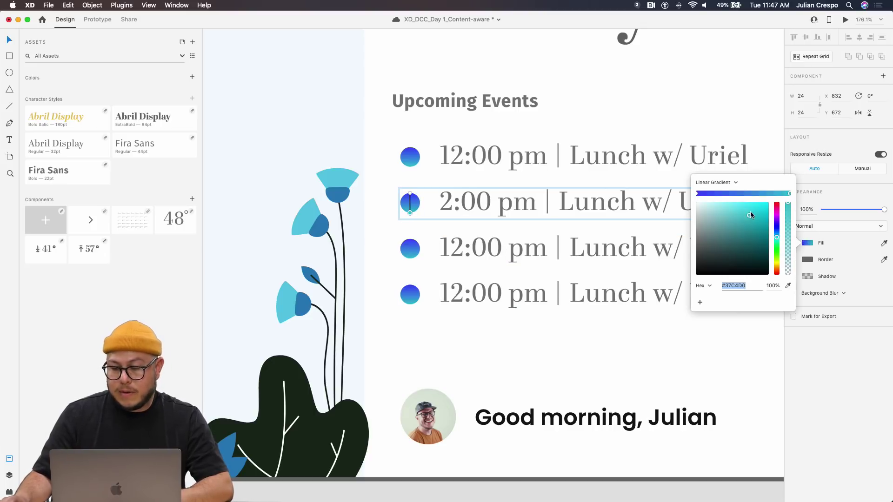
pyautogui.click(776, 211)
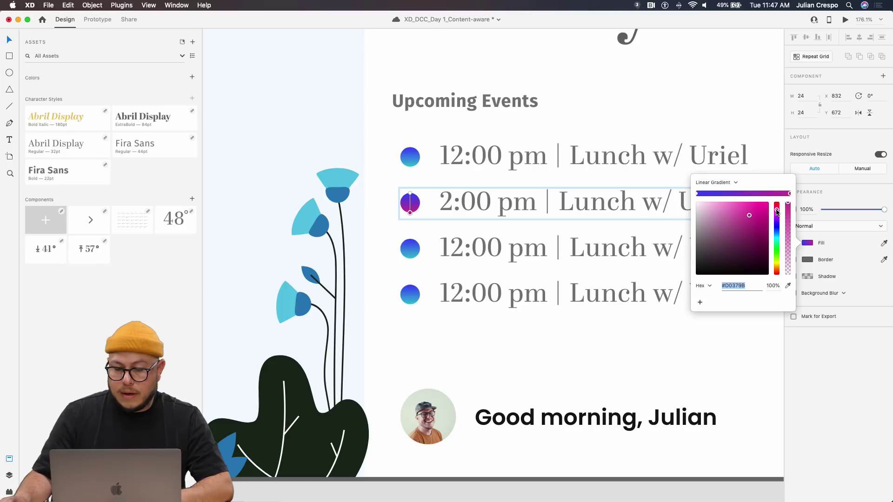
pyautogui.click(696, 194)
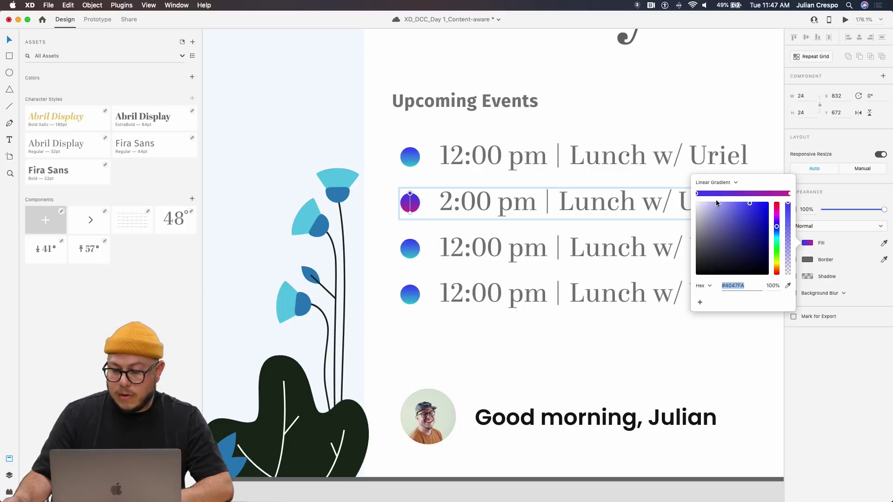
pyautogui.click(777, 264)
pyautogui.click(615, 259)
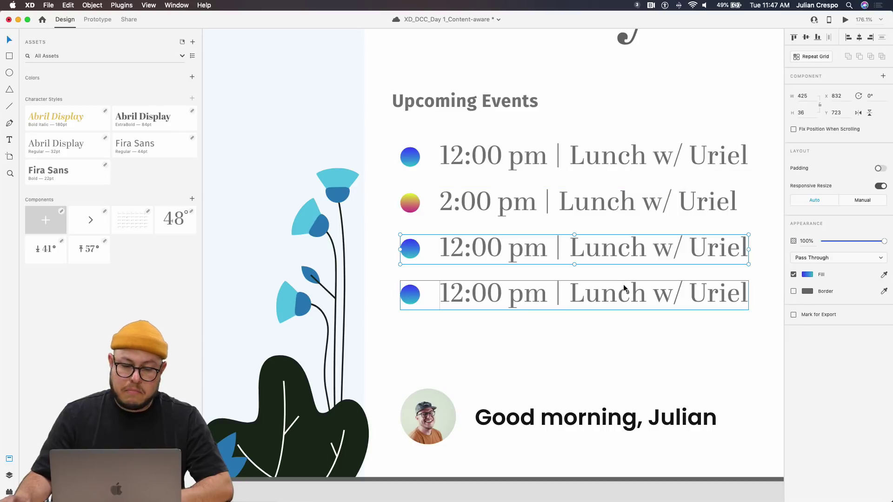
# Step: Replace the description in the 2:00 pm event row with "Client Deadline"
pyautogui.hscroll(3, 614, 278)
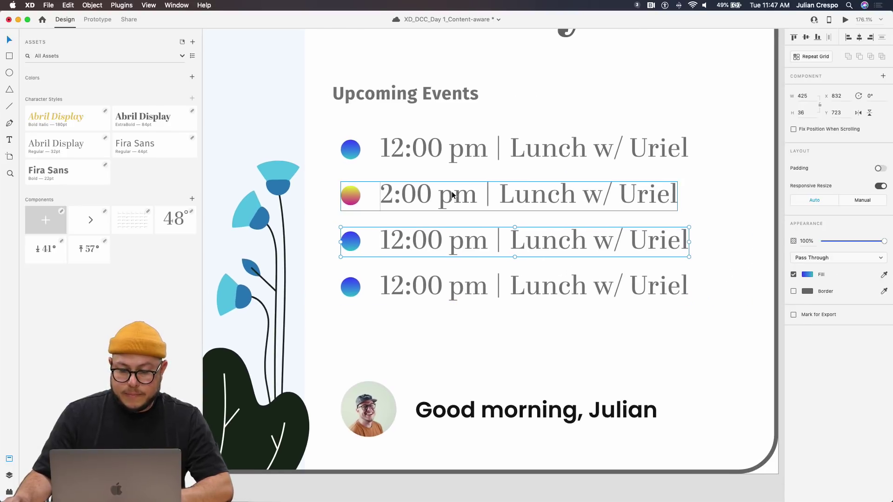
pyautogui.doubleClick(513, 208)
pyautogui.doubleClick(512, 202)
pyautogui.click(502, 199)
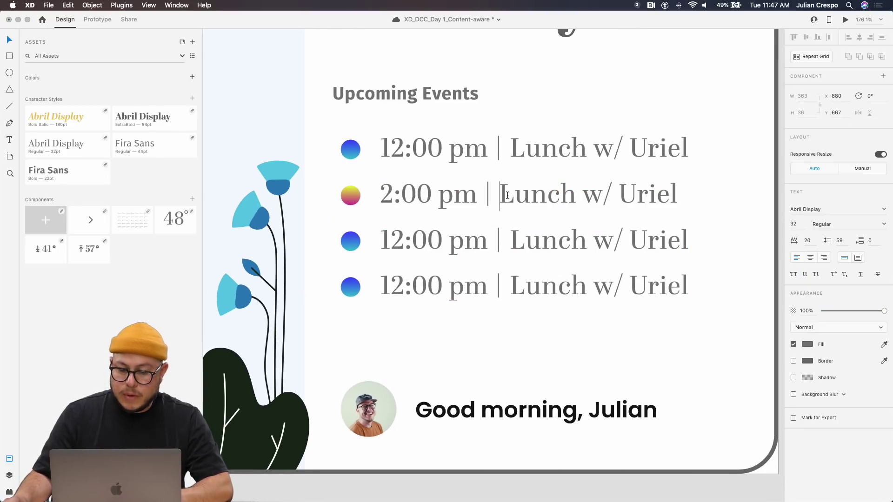
pyautogui.moveTo(507, 195); pyautogui.dragTo(687, 203)
pyautogui.write('D')
pyautogui.press('BackSpace')
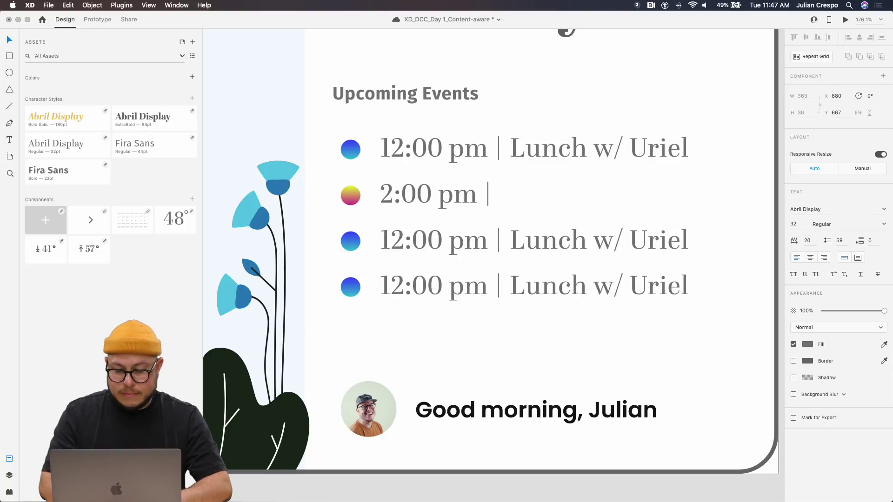
pyautogui.write('Clinet')
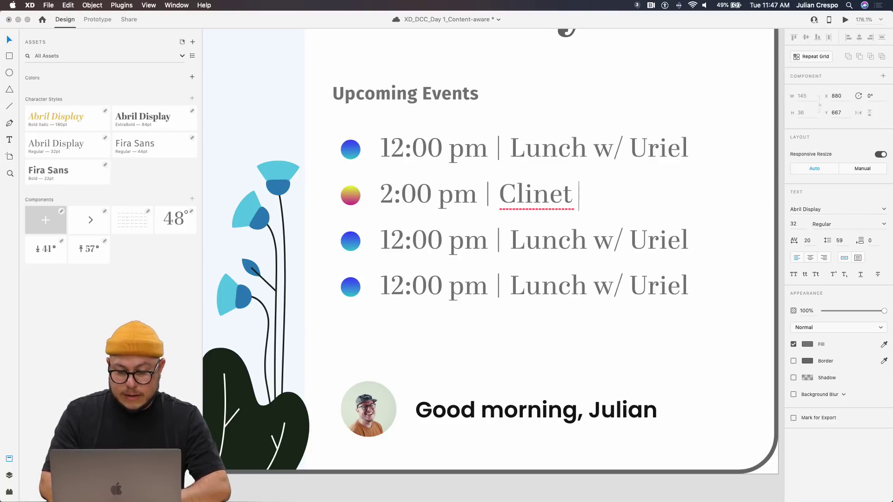
pyautogui.press('BackSpace')
pyautogui.press('BackSpace')
pyautogui.press('BackSpace')
pyautogui.press('BackSpace')
pyautogui.write('ent')
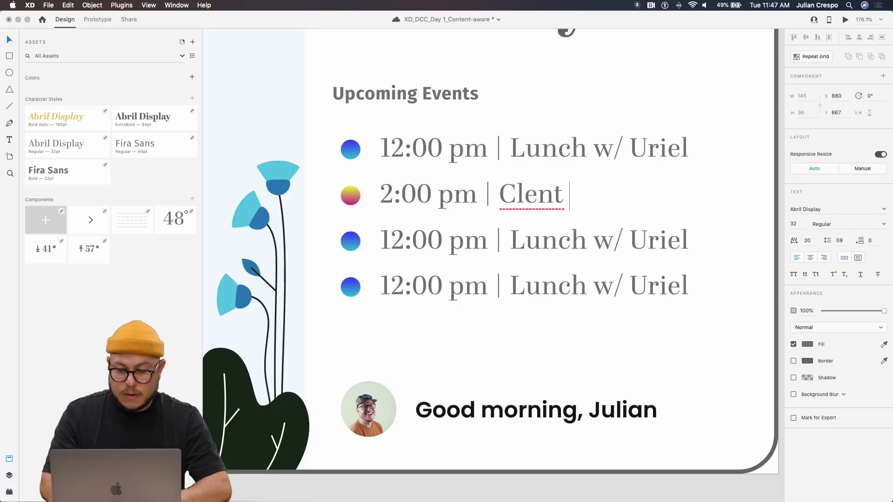
pyautogui.press('BackSpace')
pyautogui.press('BackSpace')
pyautogui.press('BackSpace')
pyautogui.write('ient')
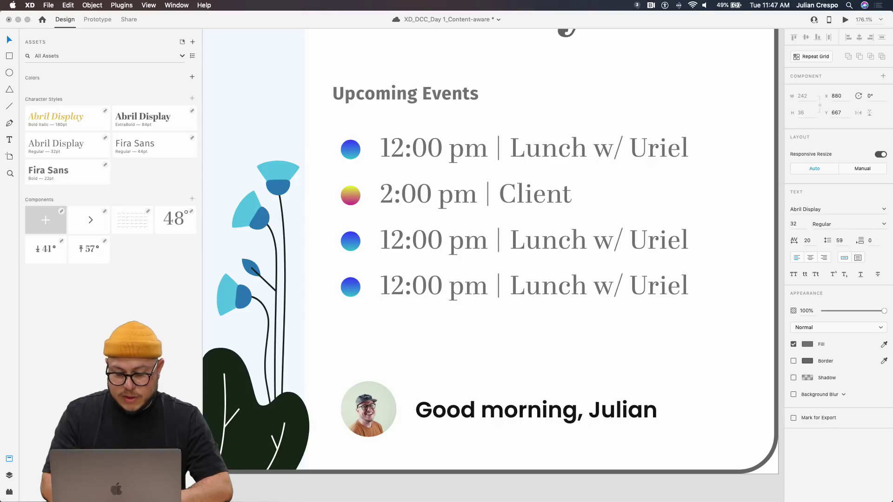
pyautogui.write('Dea')
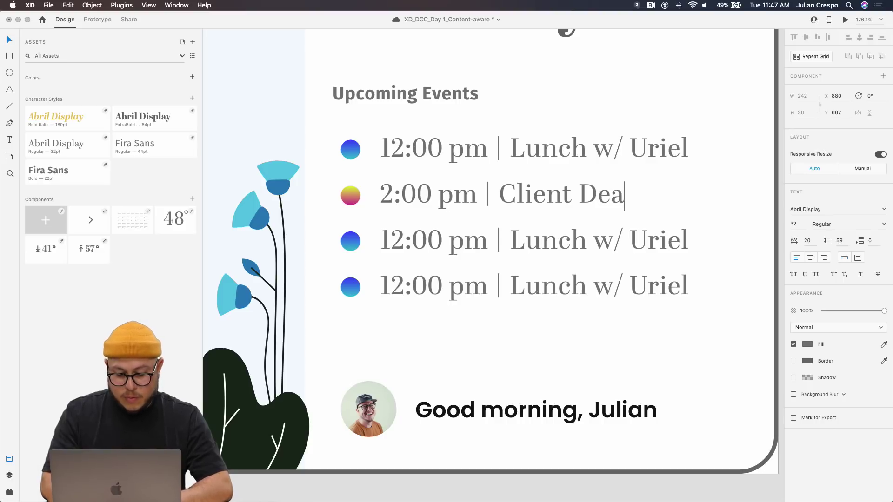
pyautogui.write('dline')
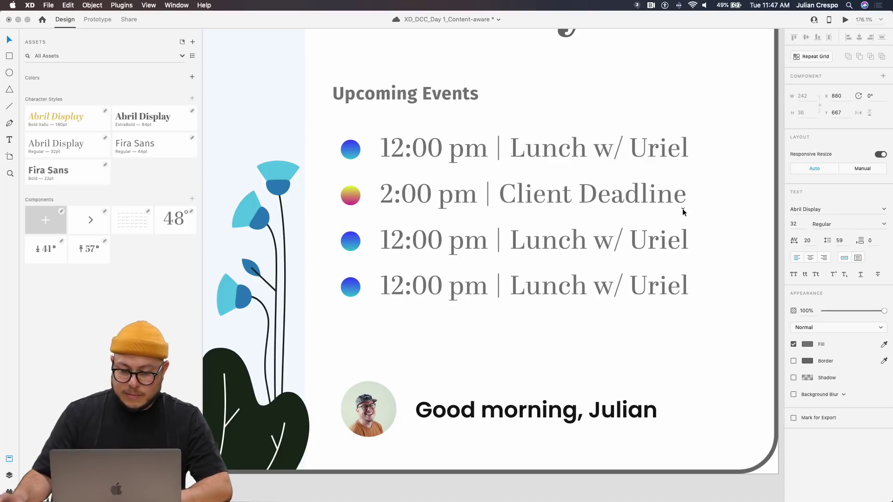
pyautogui.press('Escape')
# Step: Change the time in the third event row to 3:00 pm
pyautogui.click(409, 242)
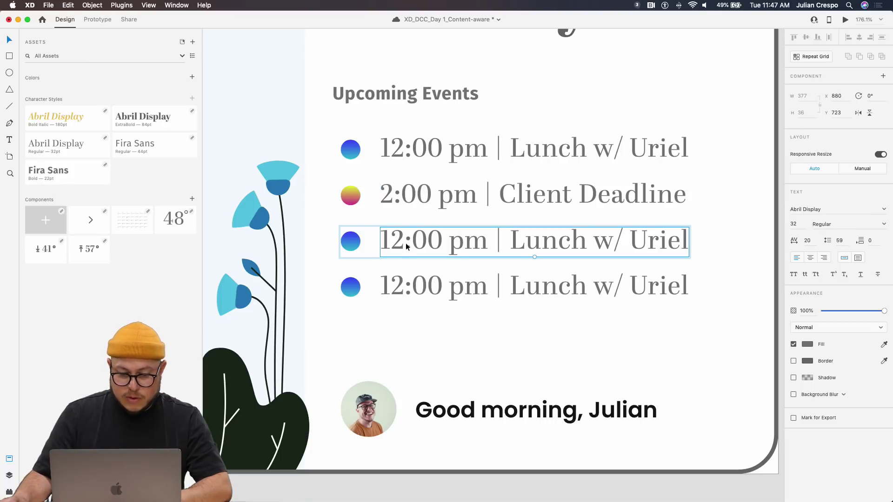
pyautogui.doubleClick(405, 243)
pyautogui.click(406, 242)
pyautogui.moveTo(405, 241); pyautogui.dragTo(375, 240)
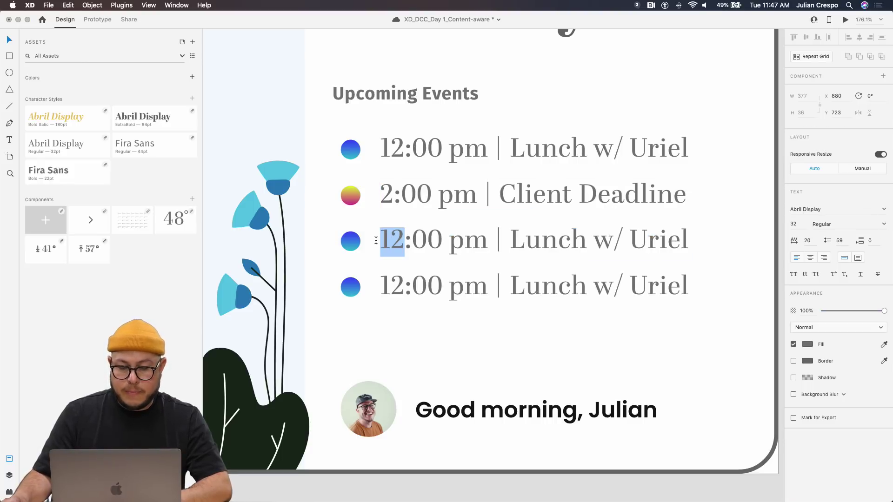
pyautogui.write('3')
# Step: Replace the description in the 3:00 pm event row with "Campus Tour"
pyautogui.click(509, 246)
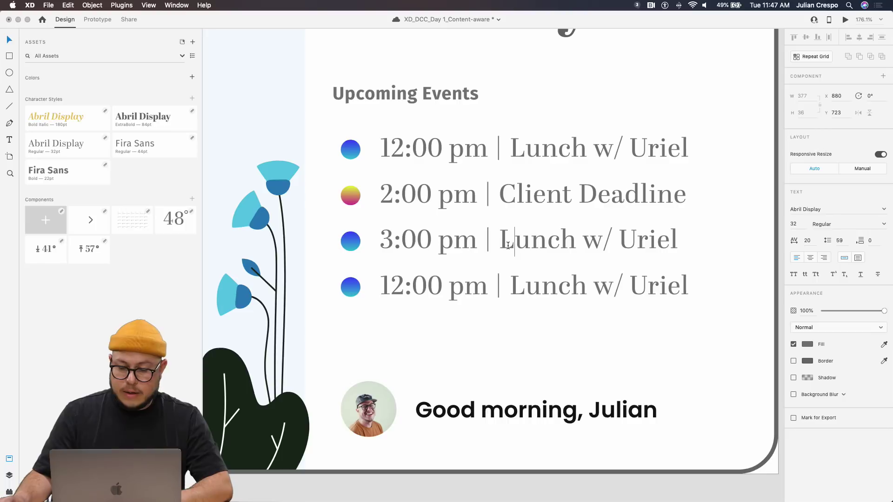
pyautogui.moveTo(509, 245); pyautogui.dragTo(677, 245)
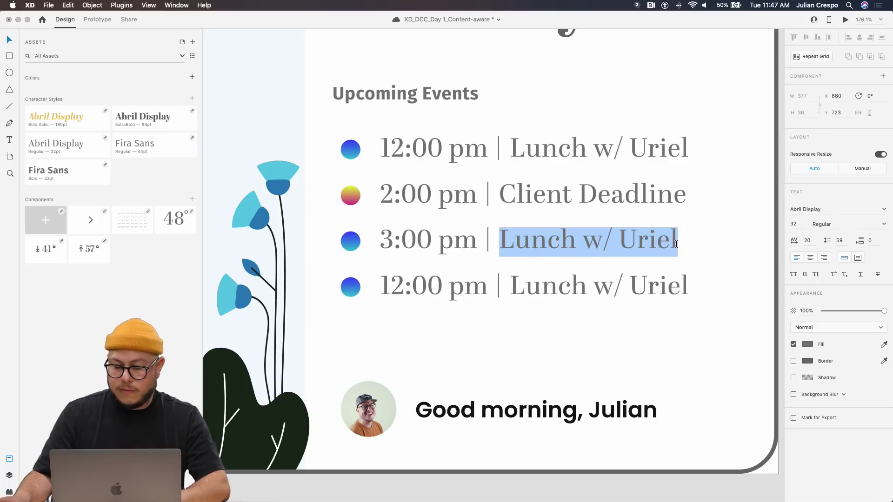
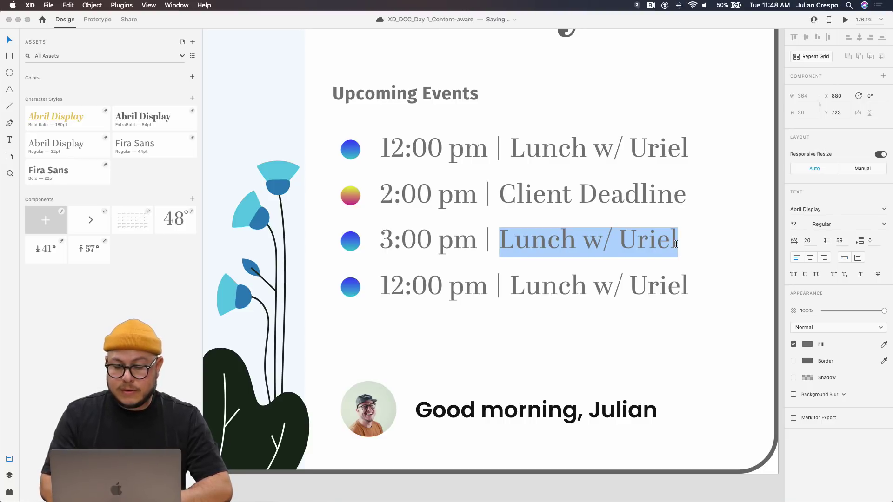
pyautogui.write('Camopu')
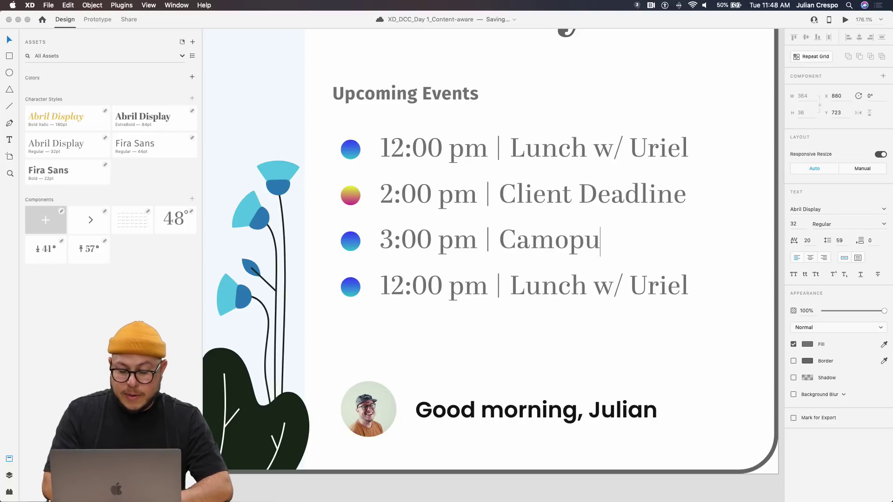
pyautogui.press('BackSpace')
pyautogui.press('BackSpace')
pyautogui.press('BackSpace')
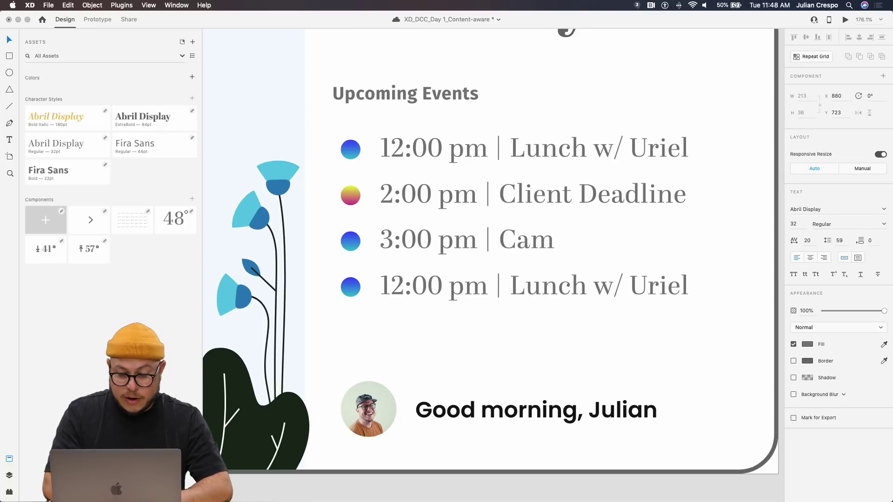
pyautogui.write('pus')
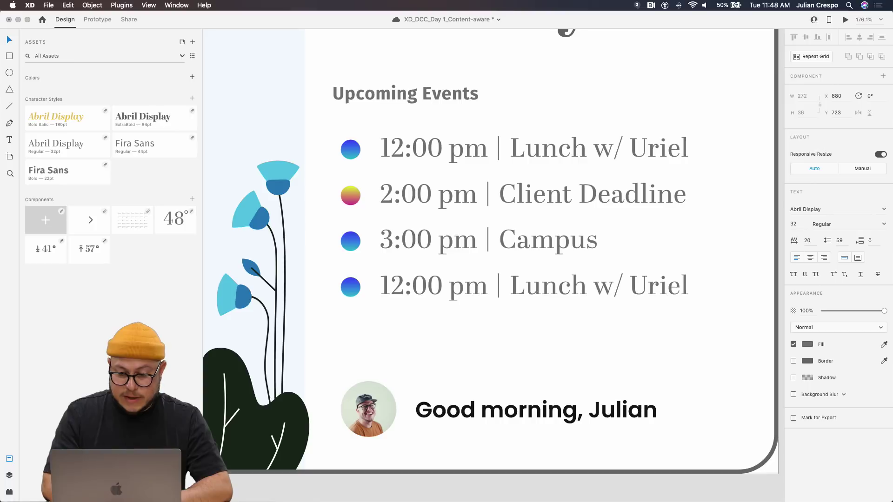
pyautogui.write(' De')
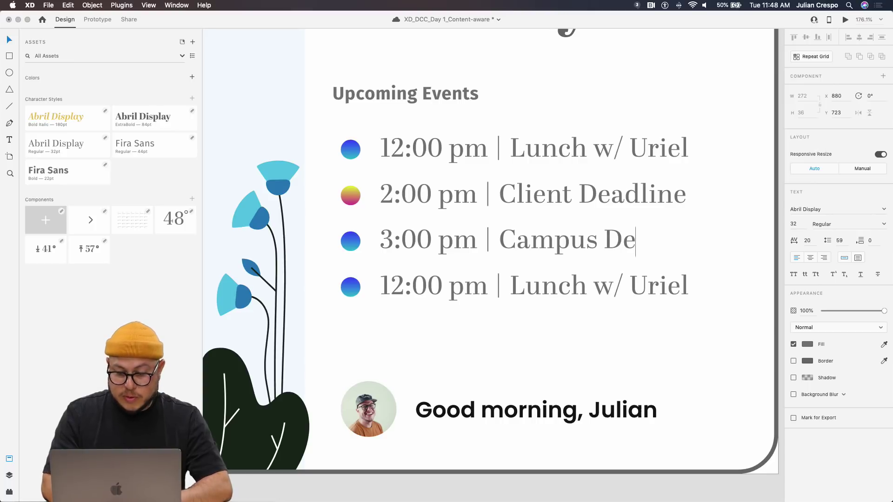
pyautogui.press('BackSpace')
pyautogui.press('BackSpace')
pyautogui.press('BackSpace')
pyautogui.write('Tour')
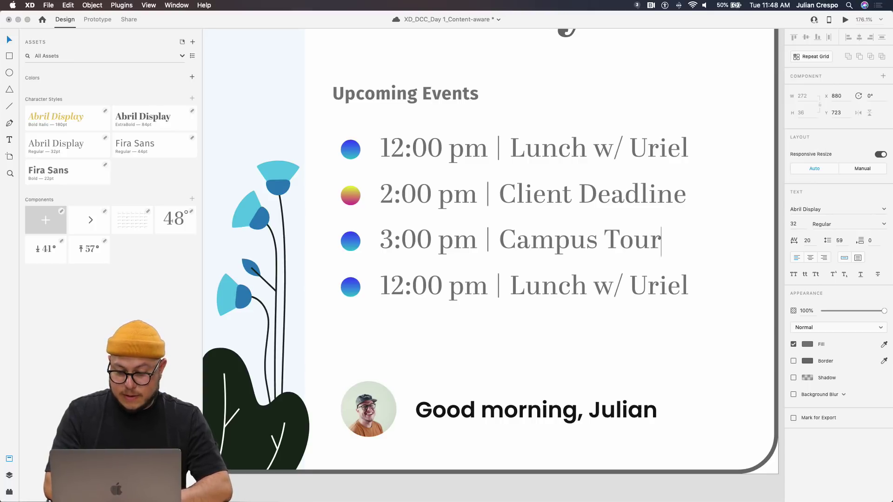
pyautogui.press('Escape')
# Step: Save the document and change the time in the fourth event row to 6:13 pm
pyautogui.click(517, 286)
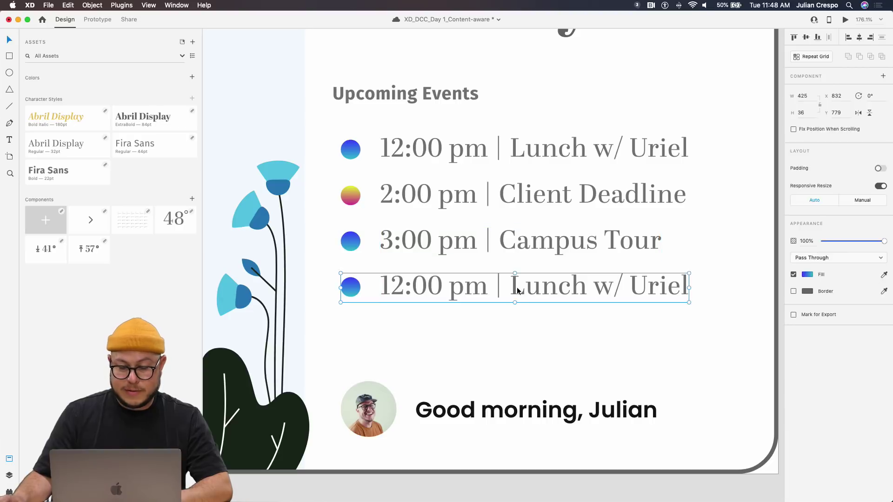
pyautogui.doubleClick(456, 290)
pyautogui.doubleClick(456, 290)
pyautogui.click(432, 292)
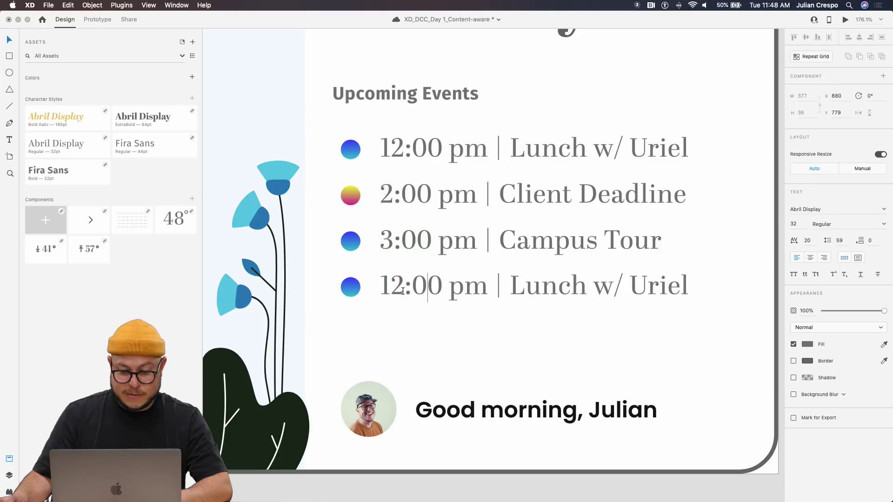
pyautogui.moveTo(404, 288); pyautogui.dragTo(382, 287)
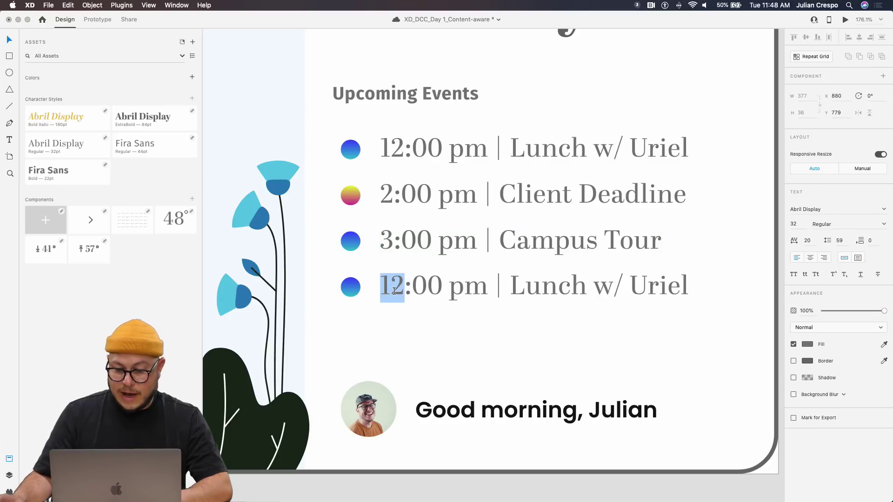
pyautogui.press('super+s')
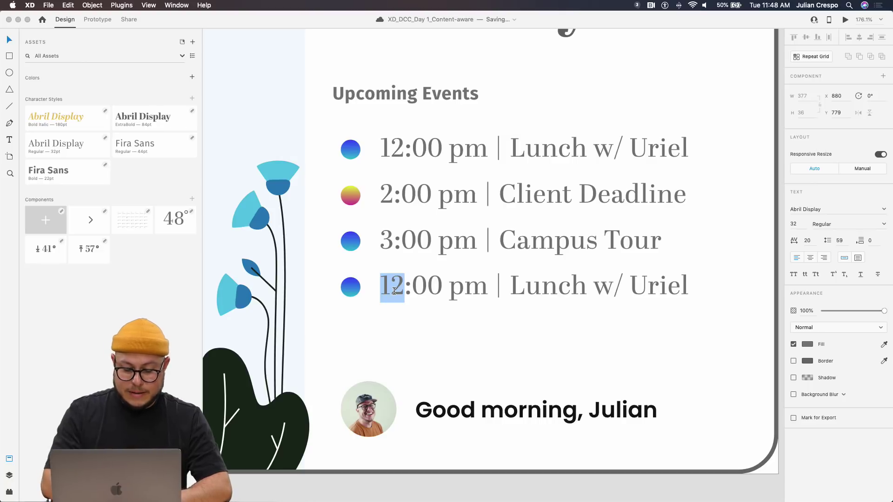
pyautogui.write('6')
pyautogui.press('BackSpace')
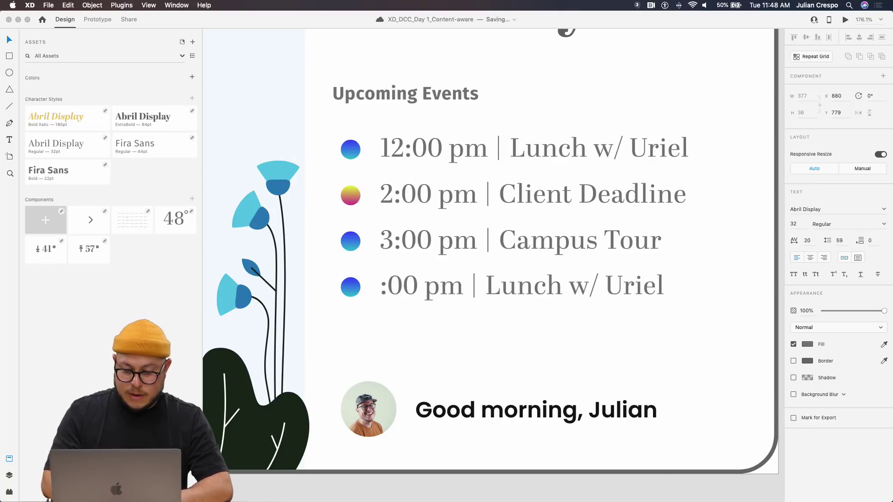
pyautogui.write('6')
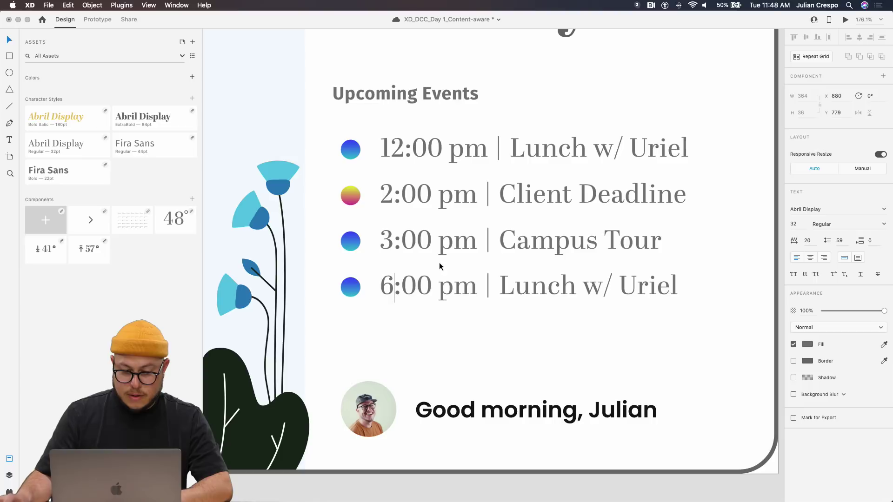
pyautogui.doubleClick(423, 290)
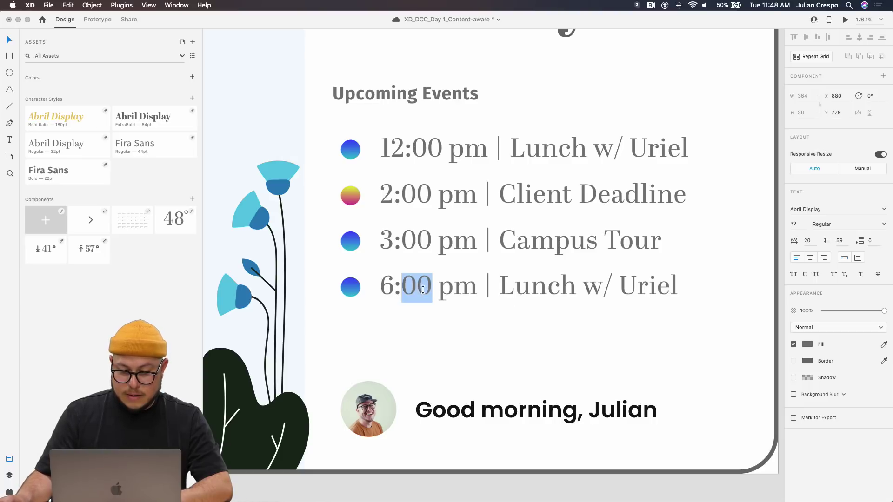
pyautogui.write('13')
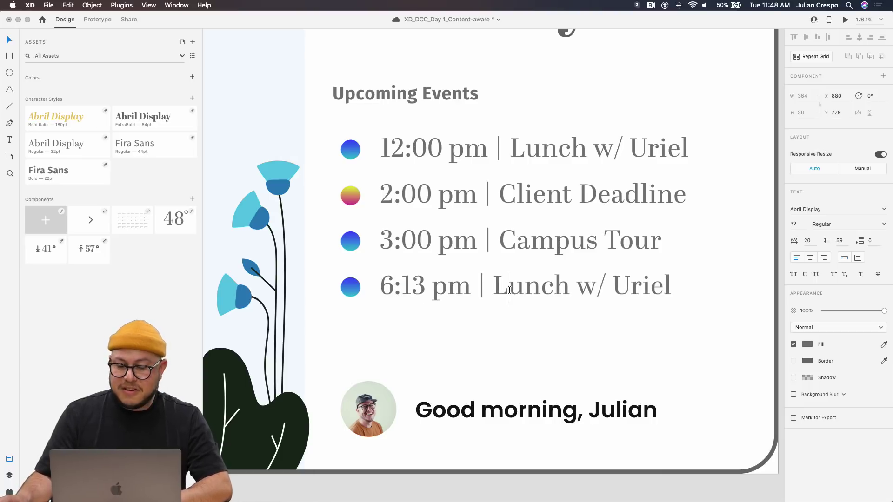
# Step: Replace the description in the 6:13 pm event row with "Dinner w/ wifey"
pyautogui.moveTo(494, 287); pyautogui.dragTo(675, 287)
pyautogui.write('Di')
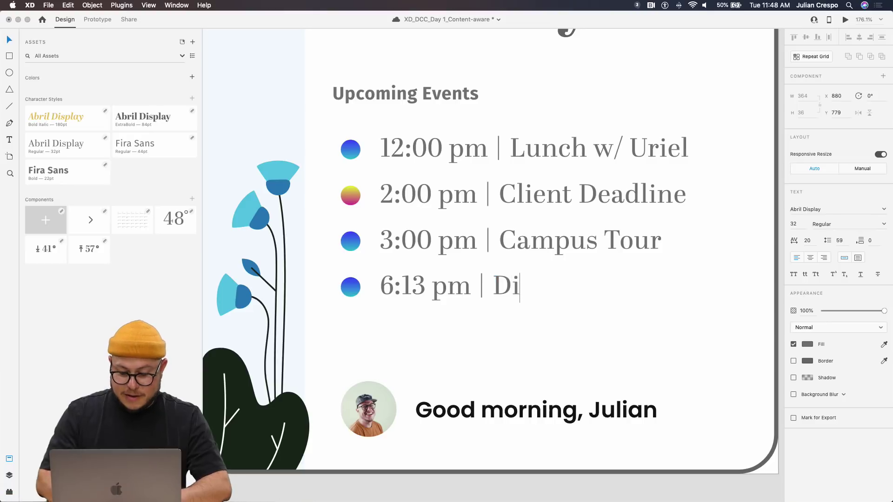
pyautogui.write('nner with')
pyautogui.press('BackSpace')
pyautogui.press('BackSpace')
pyautogui.press('BackSpace')
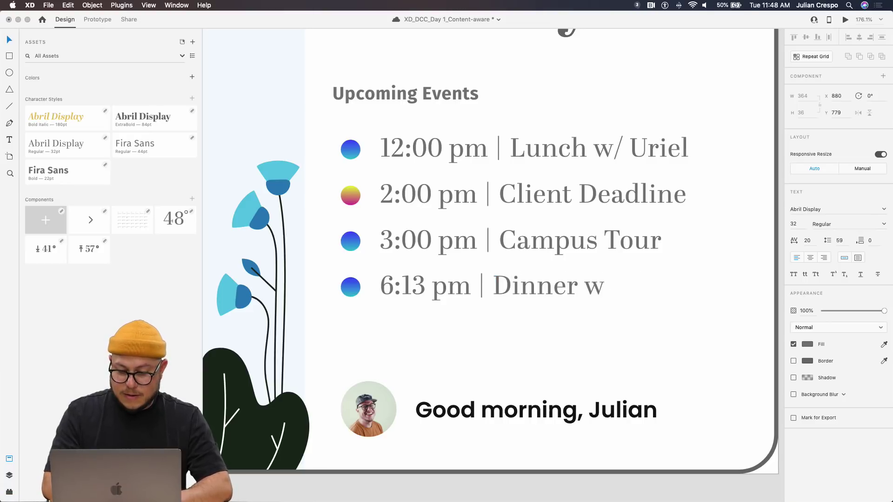
pyautogui.write('w/ wifey')
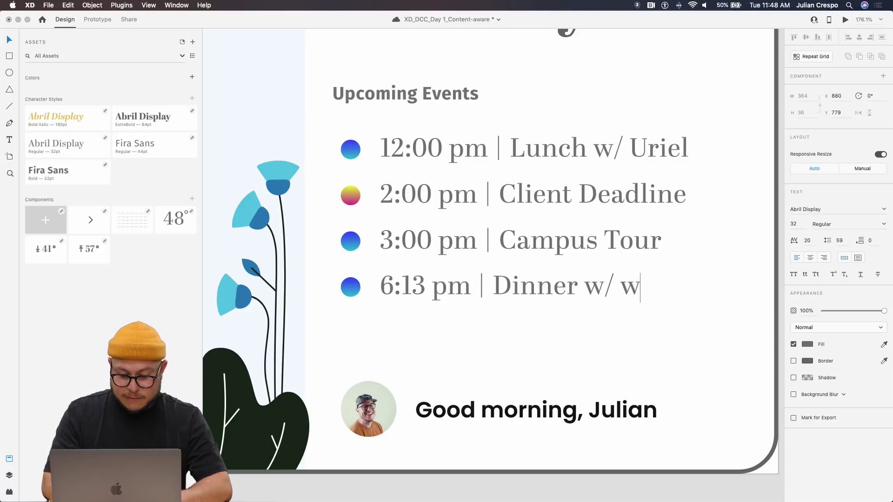
pyautogui.press('Escape')
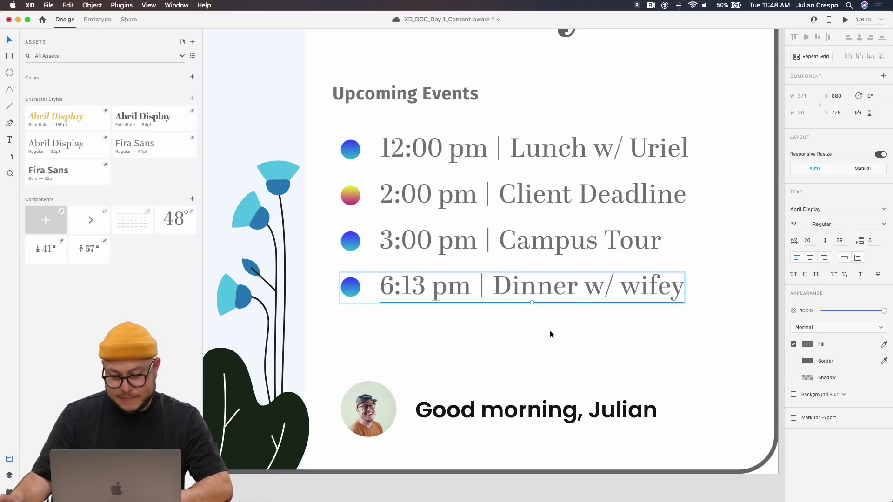
# Step: Apply the Fira Sans Bold 22pt character style to the greeting text beside the profile picture
pyautogui.scroll(-3, 550, 331)
pyautogui.click(523, 400)
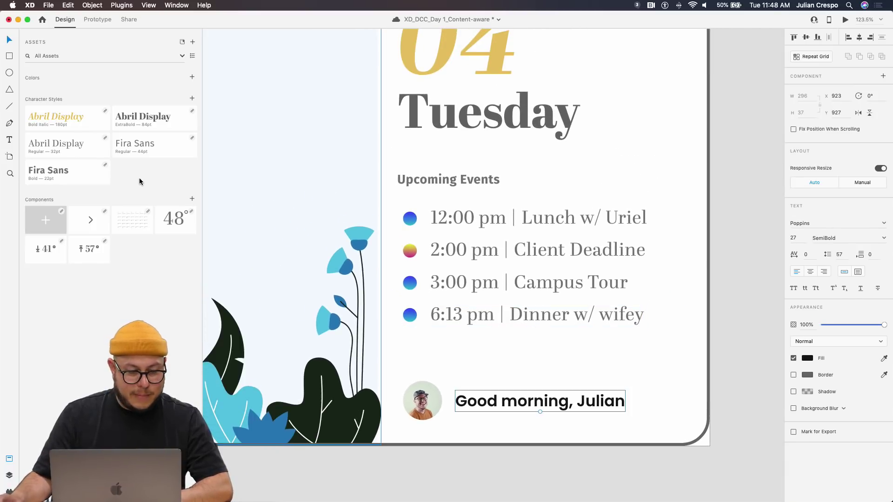
pyautogui.click(89, 175)
pyautogui.click(643, 391)
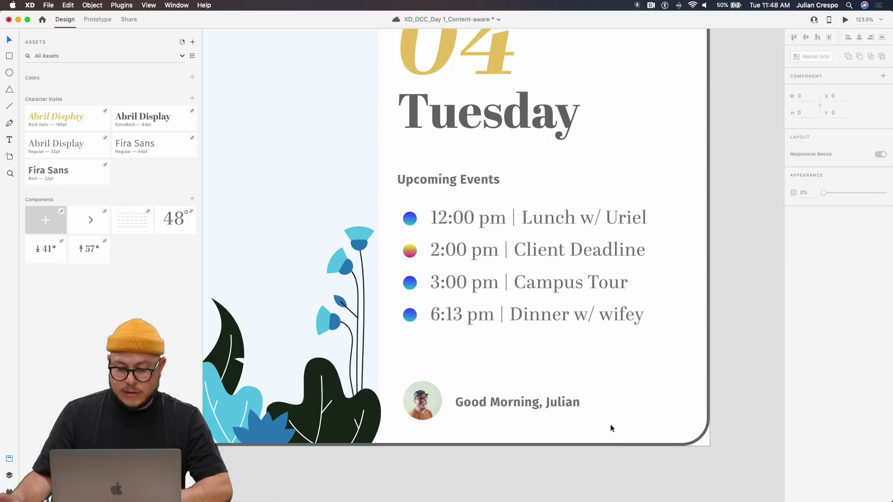
# Step: Review the whole calendar artboard with its updated events and greeting, and save the document
pyautogui.scroll(-5, 607, 423)
pyautogui.scroll(2, 602, 422)
pyautogui.scroll(-3, 651, 386)
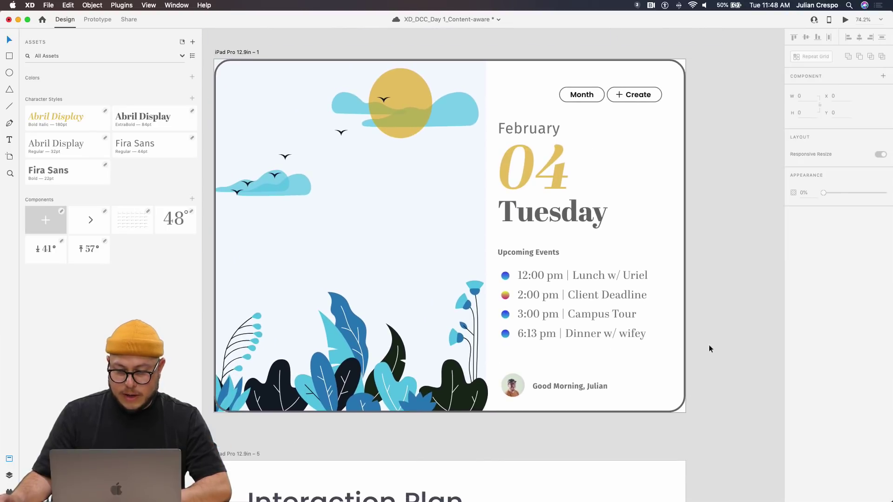
pyautogui.scroll(3, 713, 350)
pyautogui.scroll(-4, 689, 247)
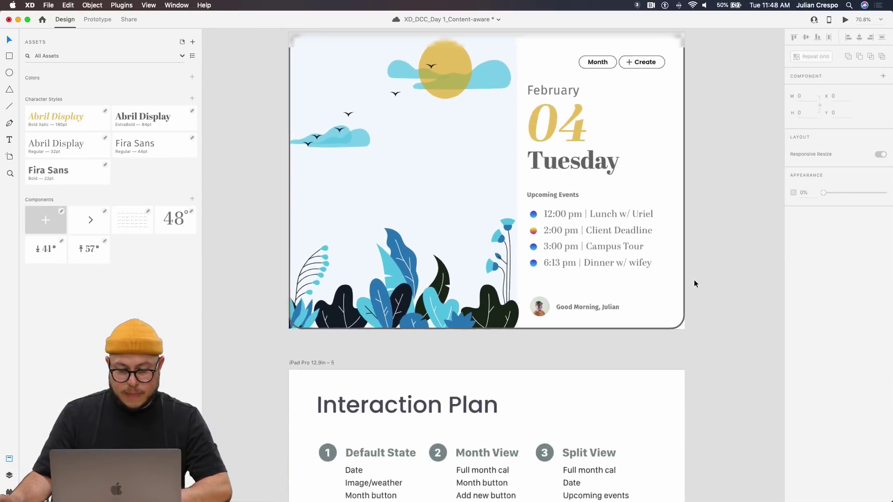
pyautogui.scroll(3, 408, 239)
pyautogui.click(407, 237)
pyautogui.scroll(-2, 400, 236)
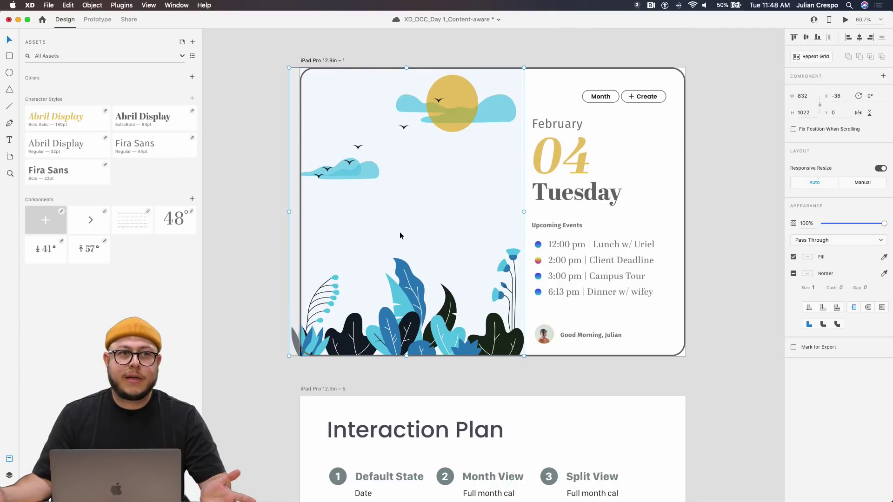
pyautogui.press('super+s')
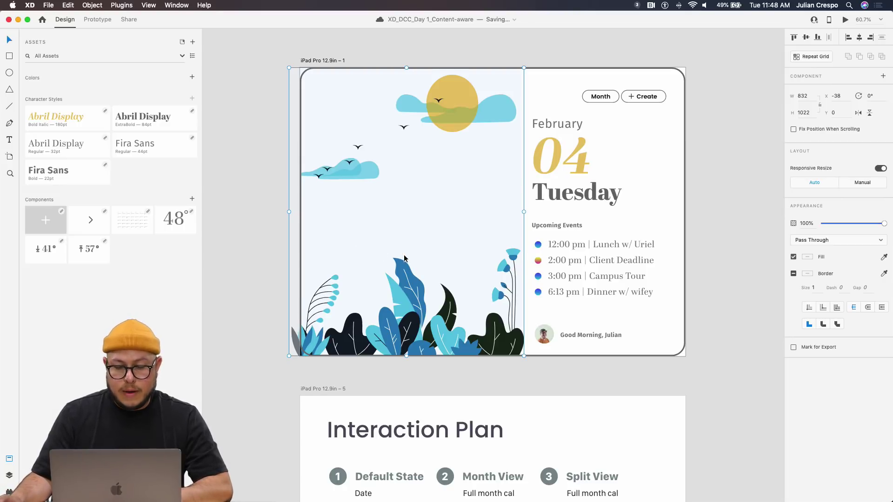
# Step: Check the list of available libraries in CC Libraries and close it again
pyautogui.scroll(-3, 448, 279)
pyautogui.scroll(-2, 449, 283)
pyautogui.hscroll(2, 419, 260)
pyautogui.click(333, 275)
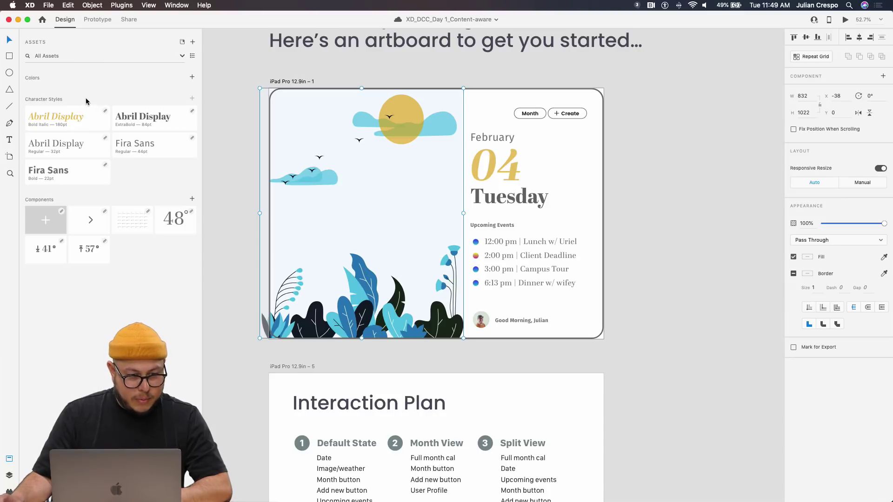
pyautogui.click(183, 42)
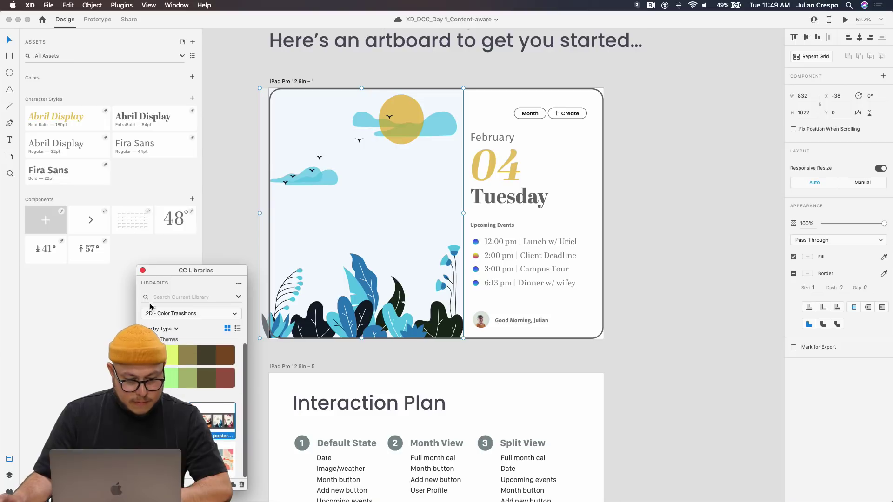
pyautogui.click(172, 314)
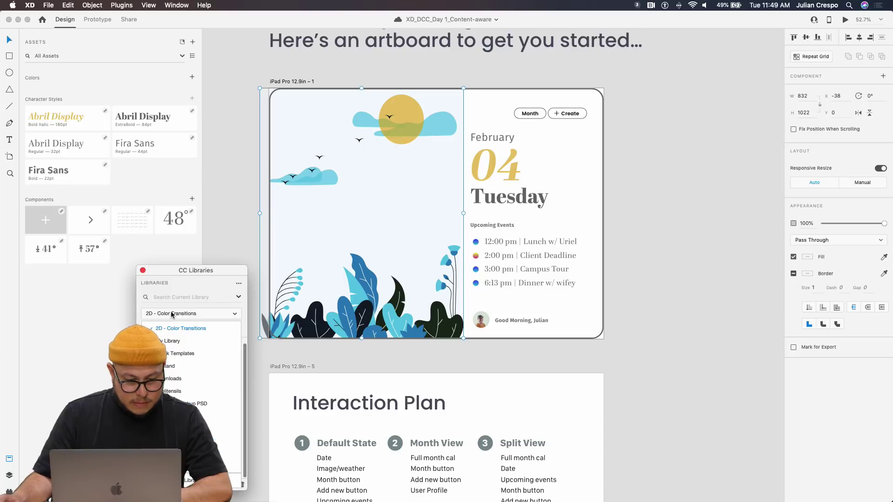
pyautogui.click(143, 271)
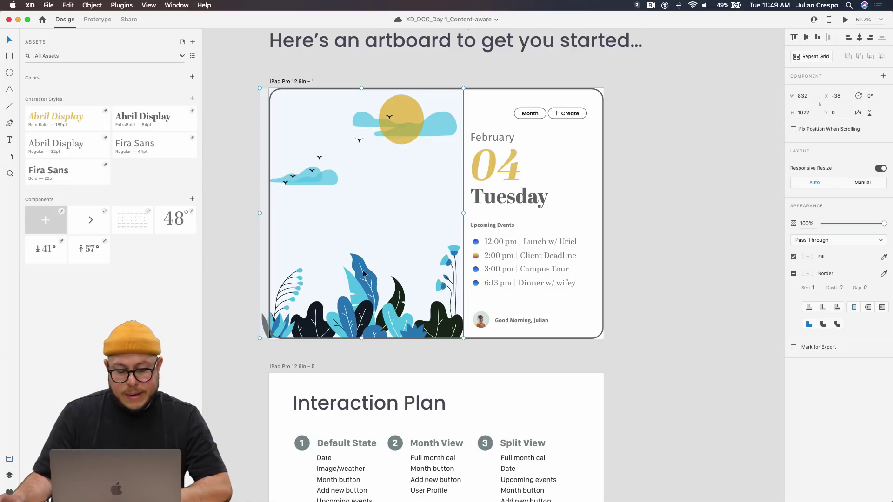
# Step: Look through the installed plugins and open the settings of the Calendar plugin
pyautogui.moveTo(365, 257); pyautogui.dragTo(558, 259)
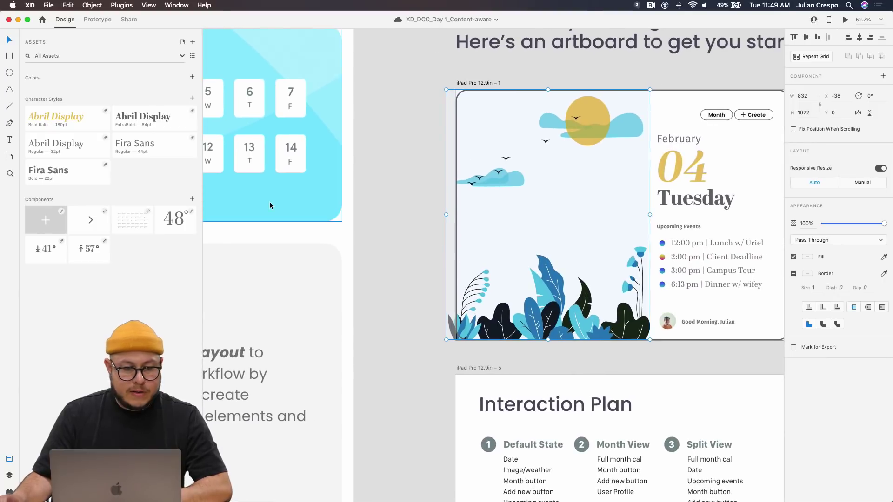
pyautogui.click(9, 475)
pyautogui.click(9, 492)
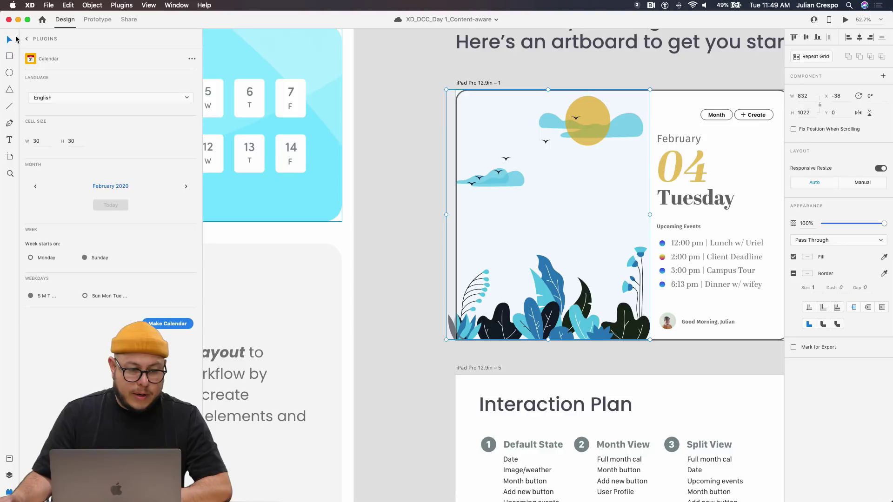
pyautogui.click(27, 39)
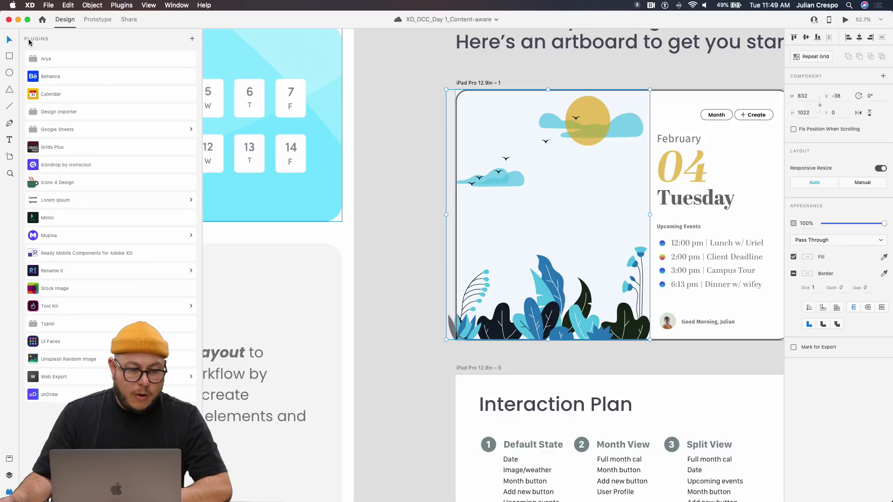
pyautogui.click(87, 95)
pyautogui.scroll(-3, 398, 272)
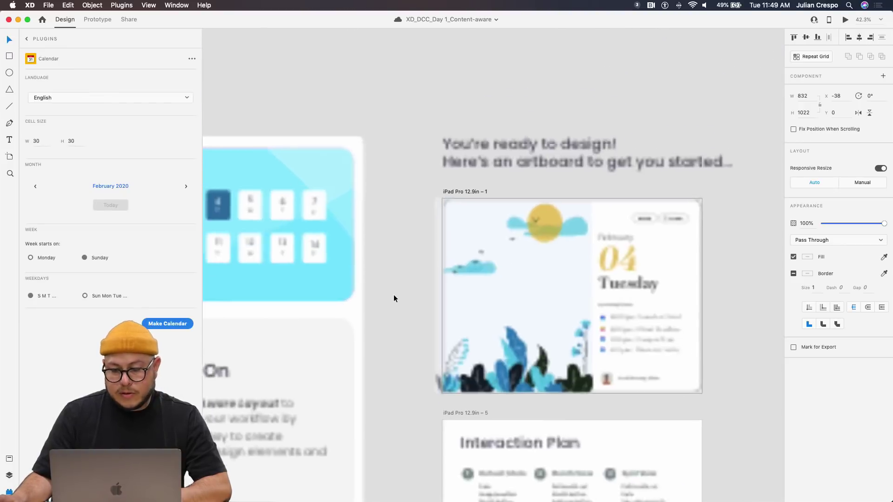
pyautogui.scroll(-1, 393, 295)
pyautogui.scroll(-5, 359, 253)
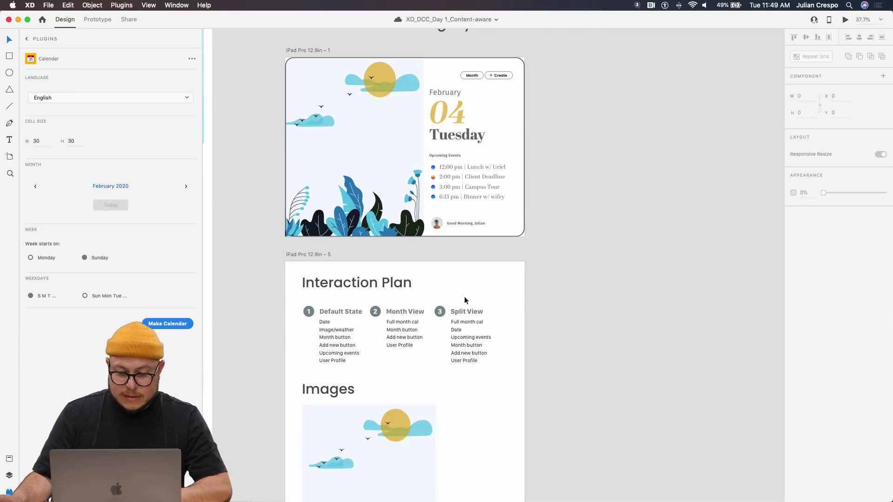
# Step: Duplicate the first calendar artboard and place the copy beside the original
pyautogui.scroll(1, 551, 256)
pyautogui.hscroll(1, 551, 256)
pyautogui.click(303, 60)
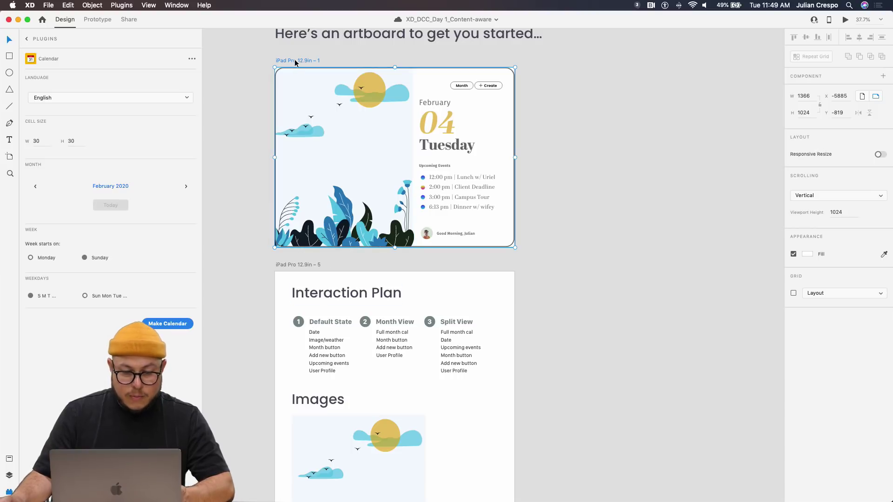
pyautogui.moveTo(295, 60); pyautogui.dragTo(549, 85)
pyautogui.click(617, 257)
pyautogui.hscroll(3, 574, 299)
pyautogui.scroll(-1, 574, 299)
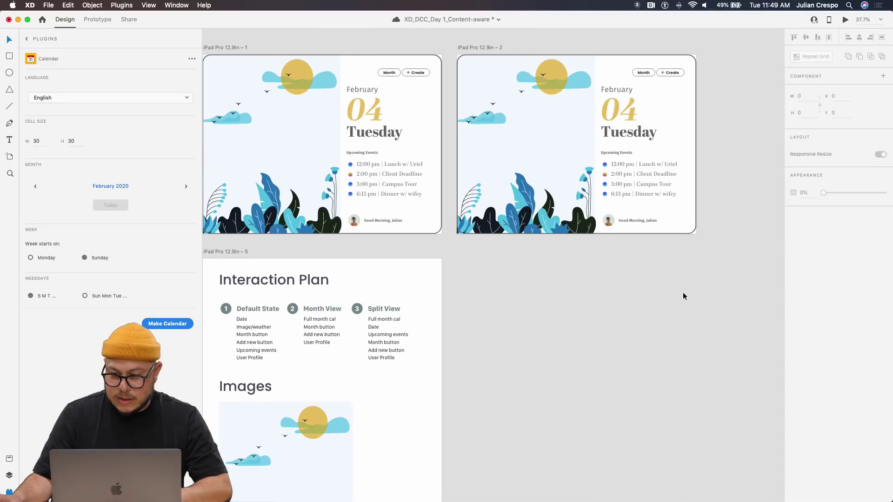
# Step: Save the document and delete the duplicated calendar artboard
pyautogui.click(511, 173)
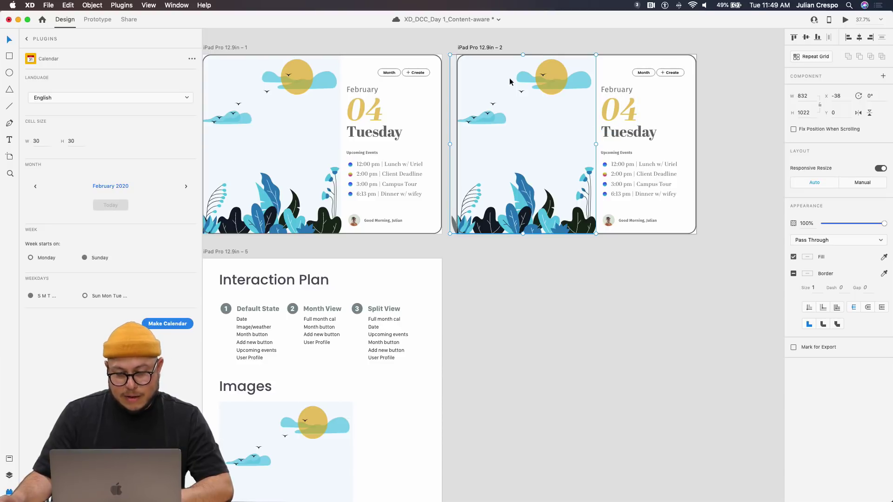
pyautogui.press('super+s')
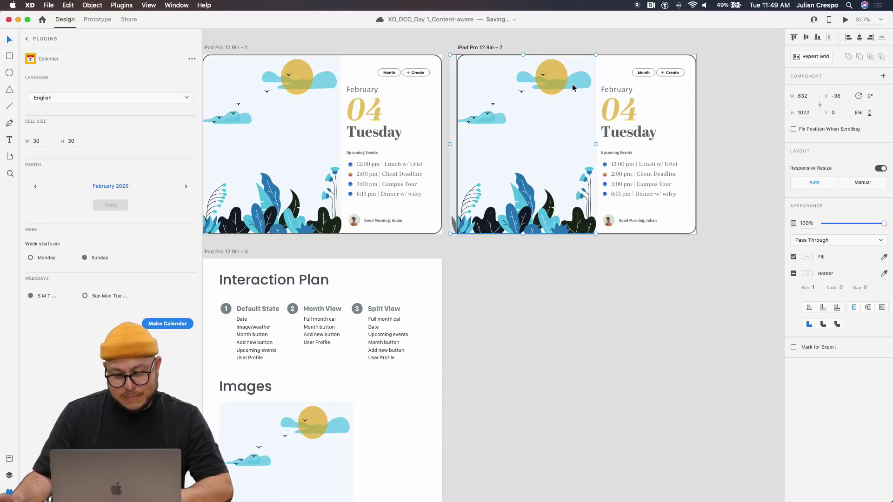
pyautogui.click(612, 72)
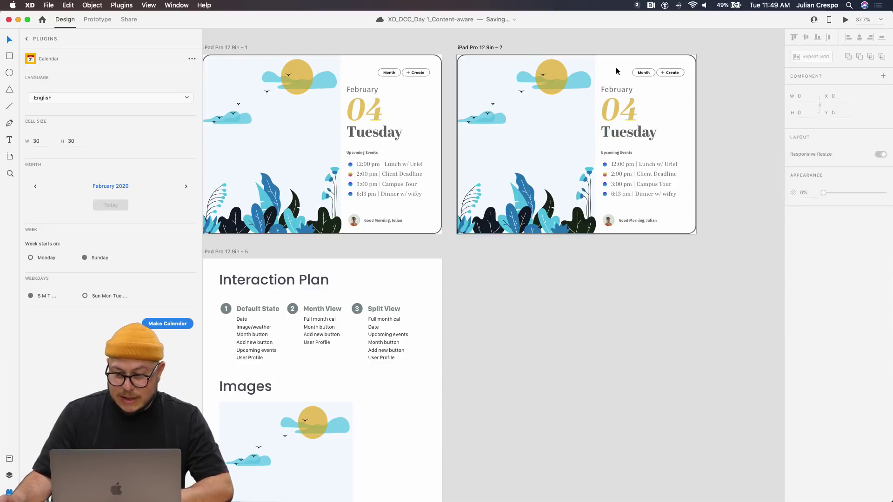
pyautogui.click(472, 50)
pyautogui.press('Delete')
pyautogui.hscroll(-2, 326, 139)
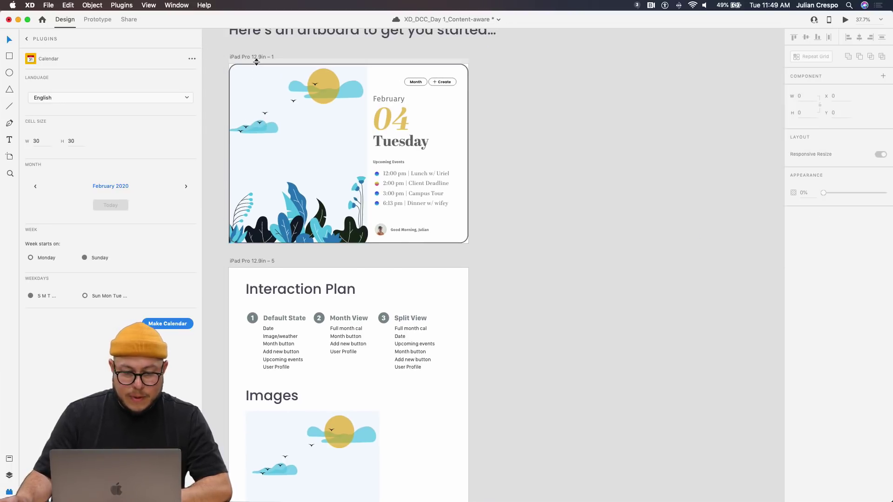
# Step: Group everything on the first calendar artboard except the locked background rectangle
pyautogui.click(245, 101)
pyautogui.press('super+y')
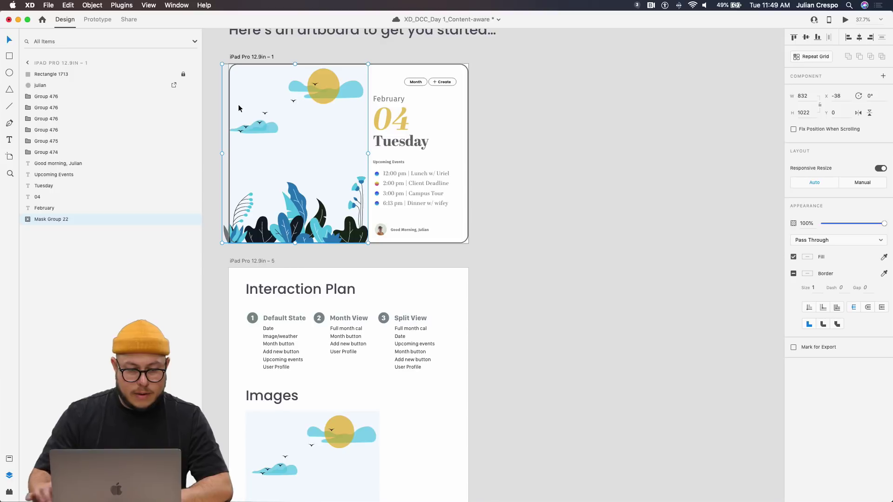
pyautogui.keyDown('shift'); pyautogui.click(60, 76); pyautogui.keyUp('shift')
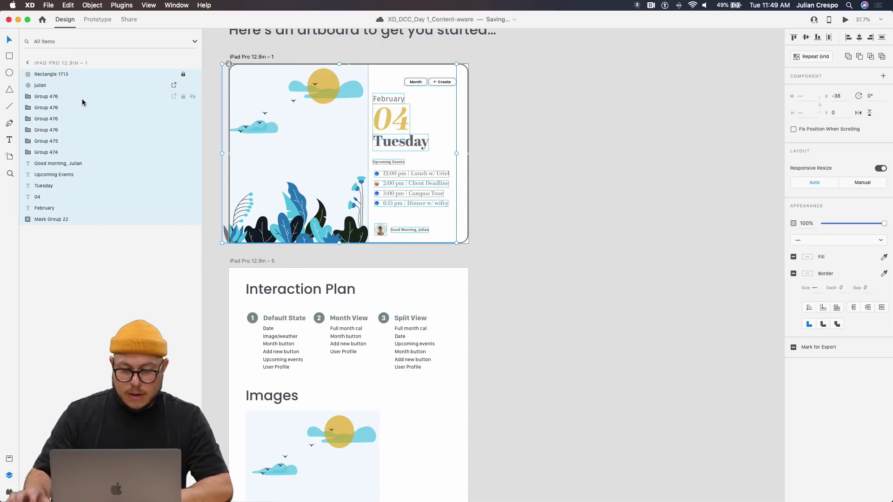
pyautogui.press('super+g')
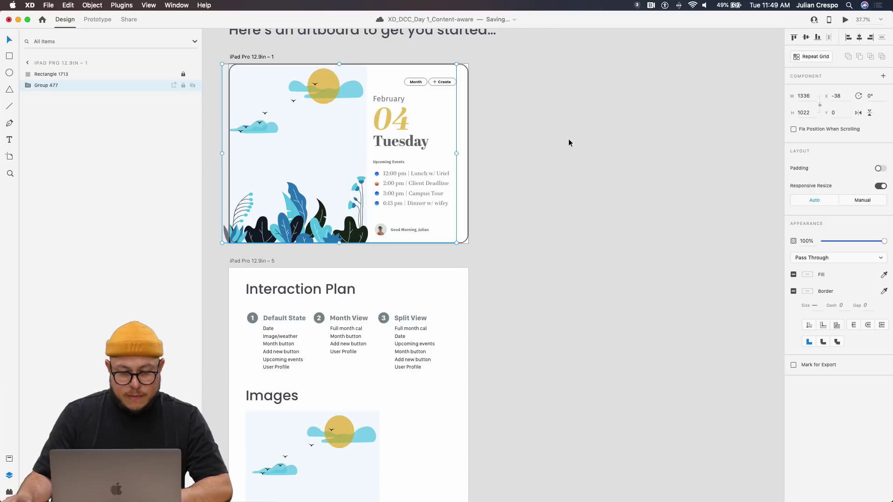
# Step: Turn on padding for the new group and set its right padding to 100
pyautogui.click(879, 168)
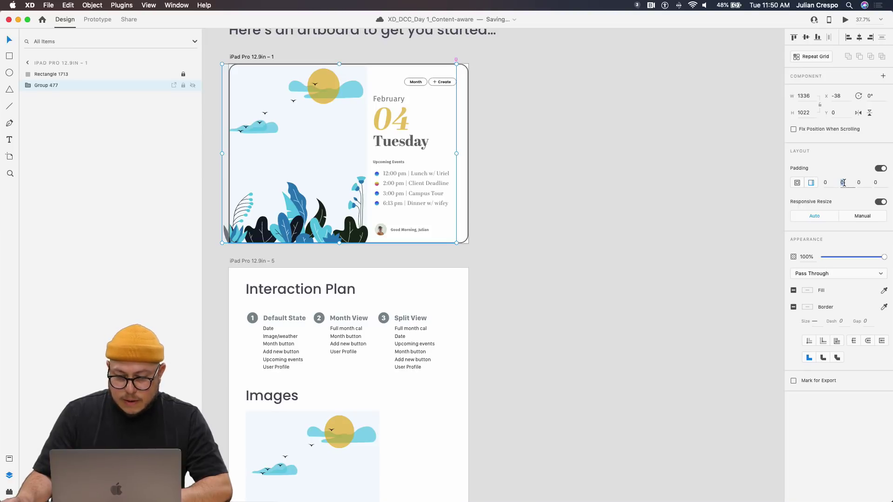
pyautogui.hotkey('shift', 'Up')
pyautogui.hotkey('shift', 'Up')
pyautogui.hotkey('shift', 'Up')
pyautogui.hotkey('shift', 'Up')
pyautogui.hotkey('shift', 'Up')
pyautogui.hotkey('shift', 'Up')
pyautogui.hotkey('shift', 'Up')
pyautogui.hotkey('shift', 'Up')
pyautogui.hotkey('shift', 'Up')
pyautogui.hotkey('shift', 'Up')
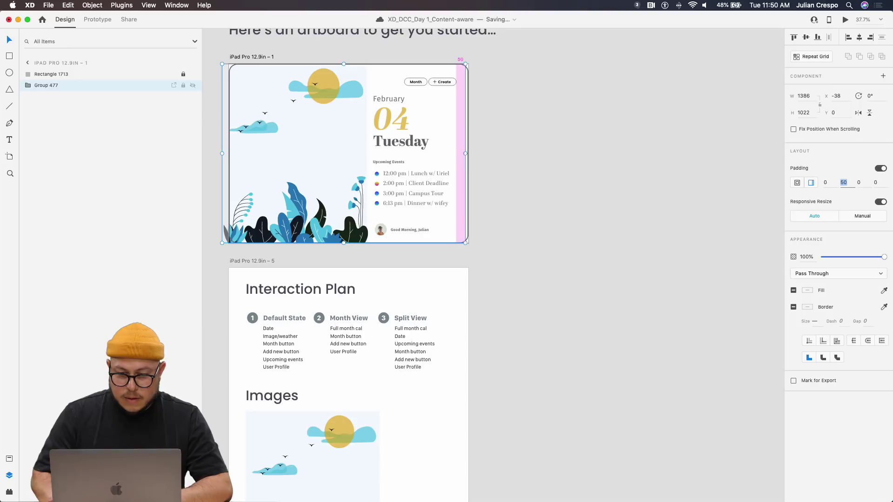
pyautogui.click(577, 193)
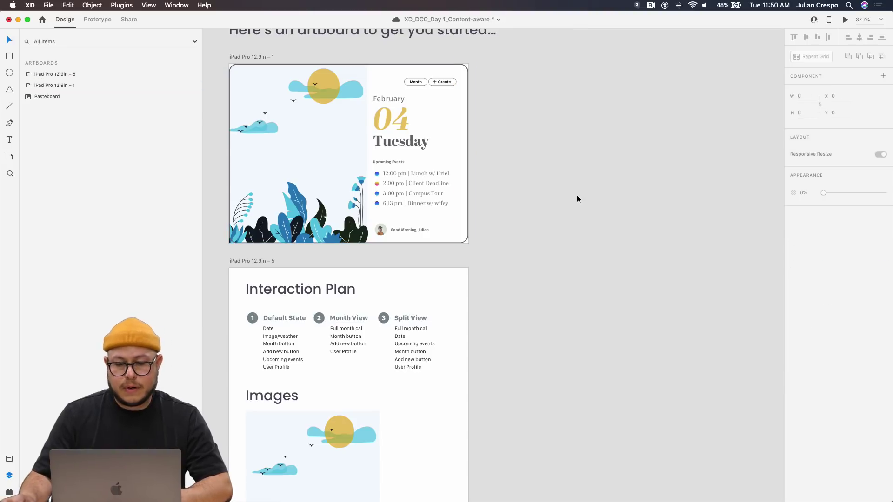
# Step: Duplicate the first calendar artboard and place the copy to the right of the original
pyautogui.moveTo(259, 55); pyautogui.dragTo(596, 72)
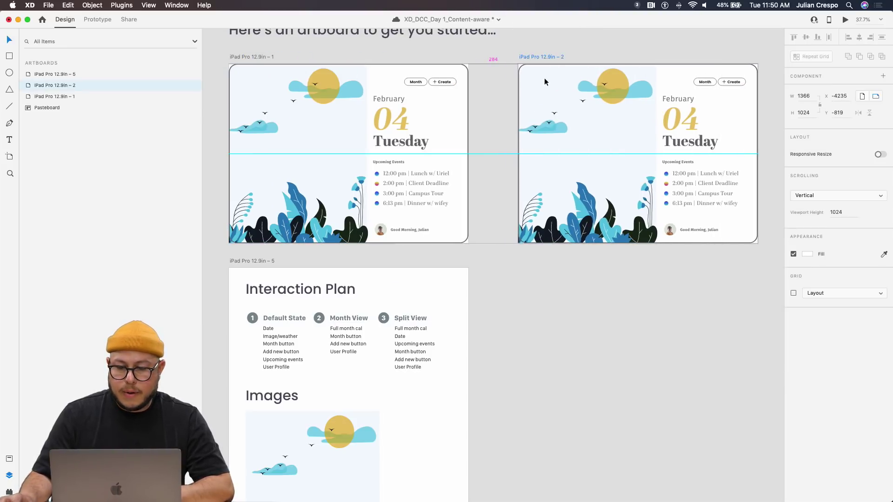
pyautogui.click(547, 91)
pyautogui.hscroll(1, 558, 116)
# Step: Shift the copied artboard's content group left until the date and events column sits at the artboard's left edge
pyautogui.moveTo(601, 131); pyautogui.dragTo(364, 120)
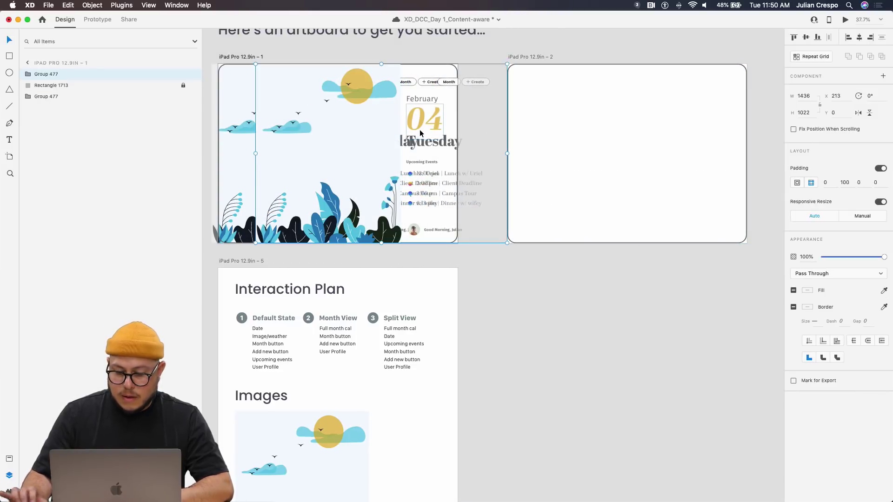
pyautogui.press('super+z')
pyautogui.moveTo(623, 156); pyautogui.dragTo(497, 142)
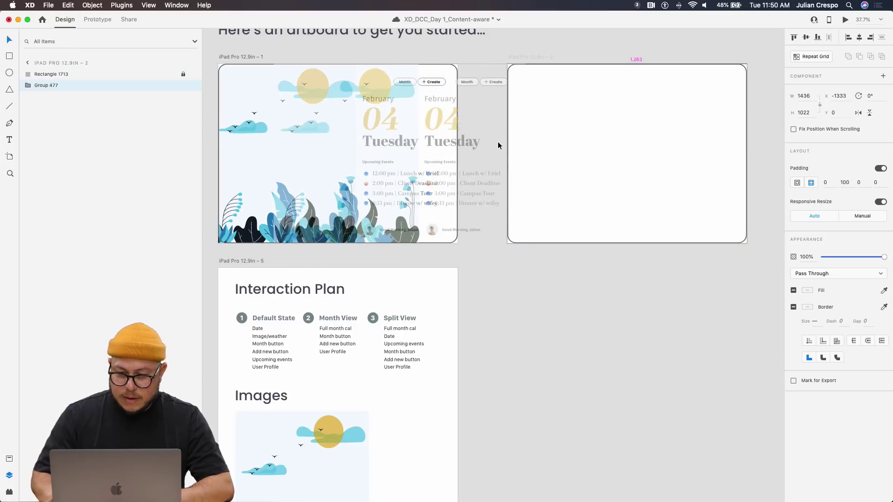
pyautogui.click(618, 281)
pyautogui.moveTo(632, 280); pyautogui.dragTo(576, 274)
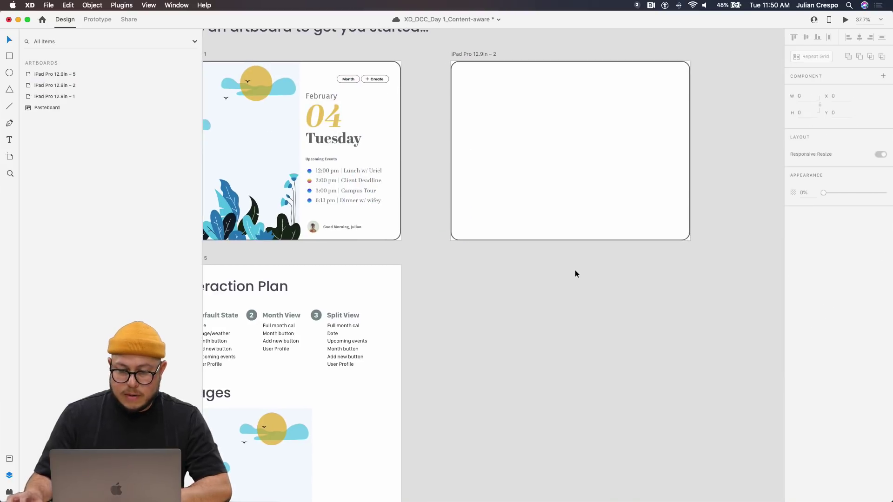
pyautogui.press('super+z')
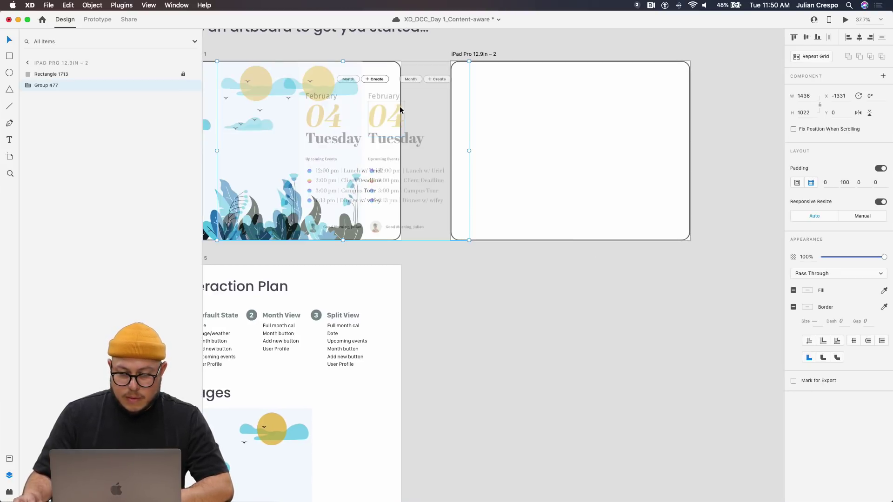
pyautogui.moveTo(392, 135); pyautogui.dragTo(476, 120)
pyautogui.click(540, 269)
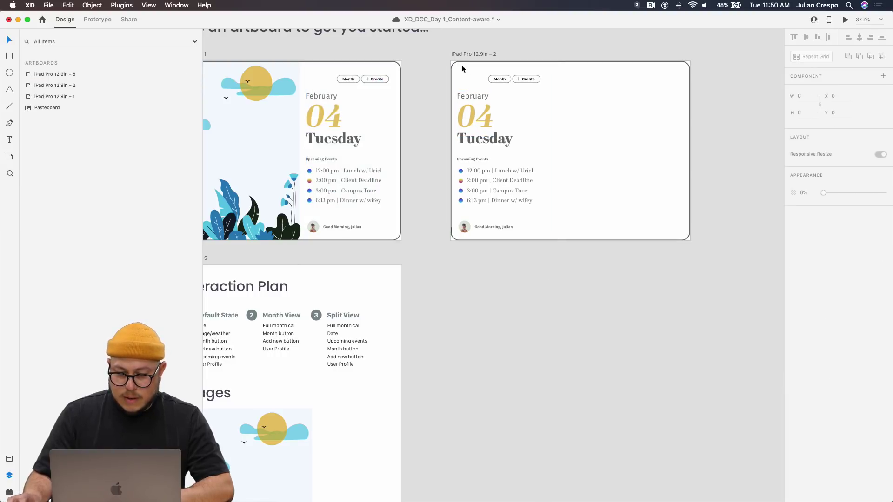
# Step: Set the opacity of the 04, Tuesday, Upcoming Events heading and four event lines on the second artboard to 0%
pyautogui.click(483, 112)
pyautogui.doubleClick(487, 122)
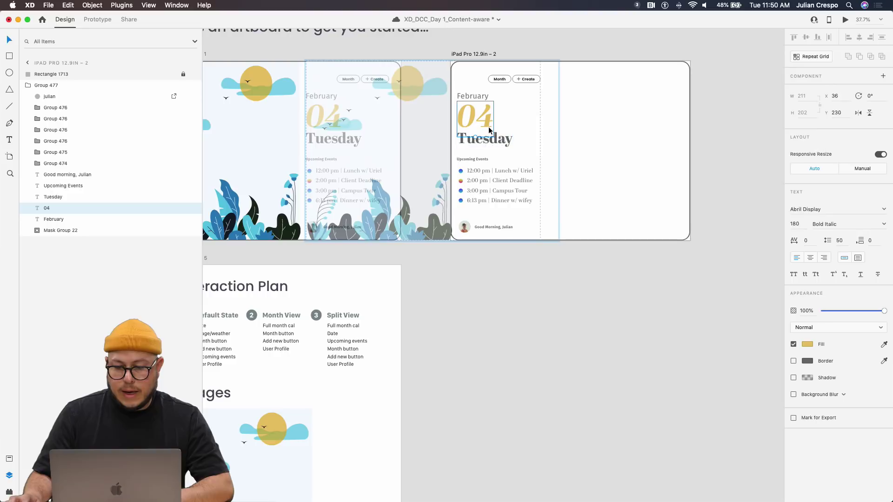
pyautogui.keyDown('shift'); pyautogui.click(483, 139); pyautogui.keyUp('shift')
pyautogui.keyDown('shift'); pyautogui.click(481, 161); pyautogui.keyUp('shift')
pyautogui.keyDown('shift'); pyautogui.click(482, 171); pyautogui.keyUp('shift')
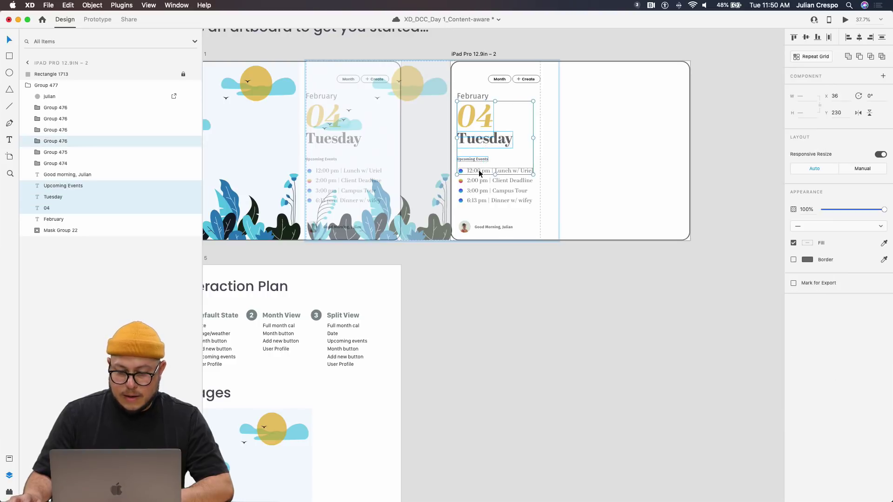
pyautogui.keyDown('shift'); pyautogui.click(483, 181); pyautogui.keyUp('shift')
pyautogui.keyDown('shift'); pyautogui.click(483, 191); pyautogui.keyUp('shift')
pyautogui.keyDown('shift'); pyautogui.click(482, 201); pyautogui.keyUp('shift')
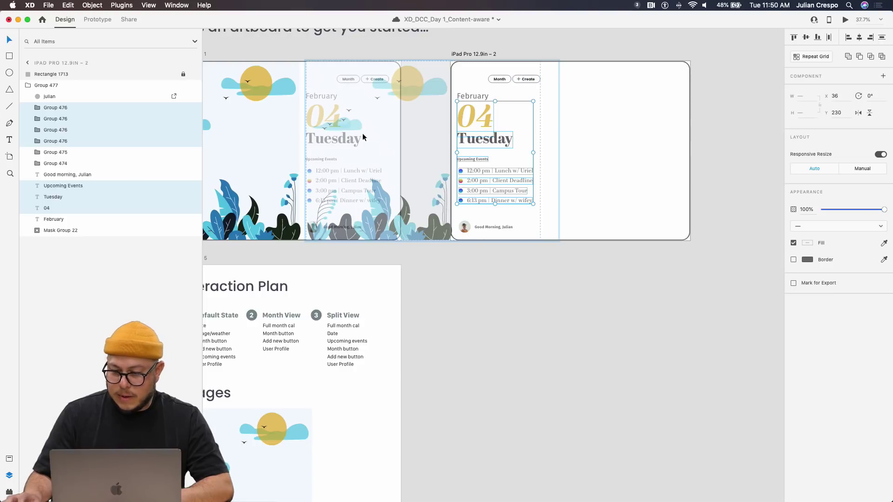
pyautogui.moveTo(188, 110)
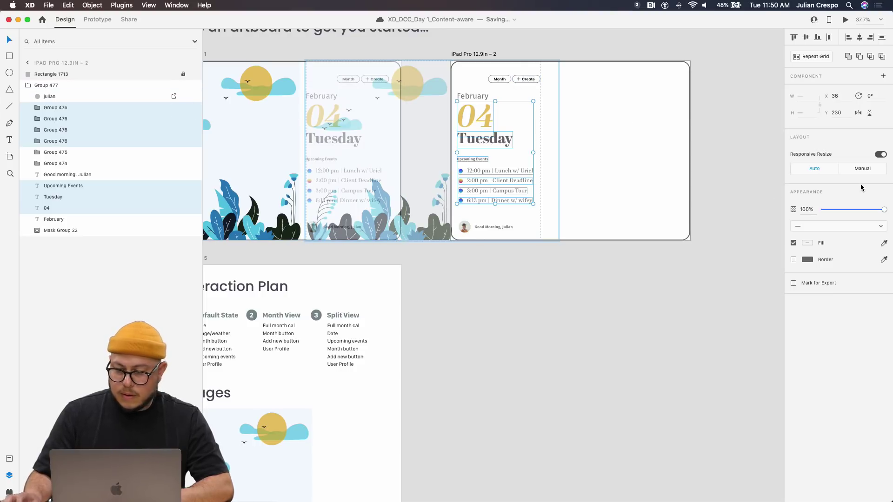
pyautogui.moveTo(852, 206); pyautogui.dragTo(707, 206)
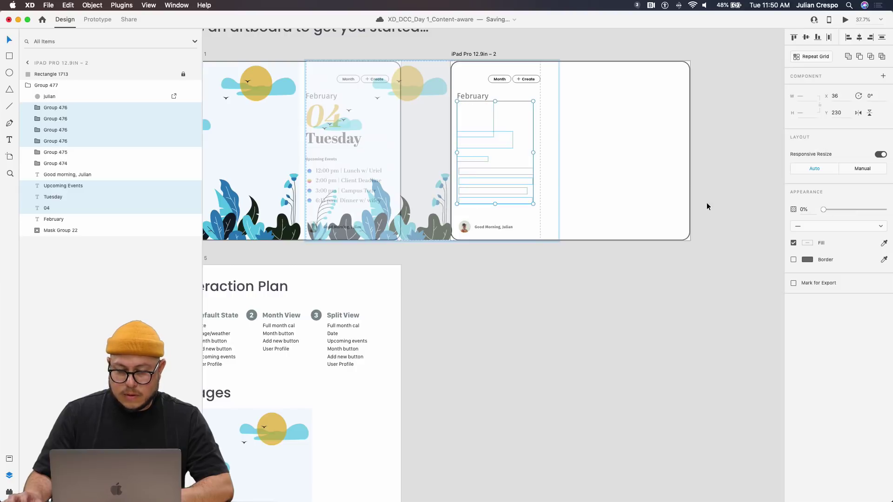
pyautogui.click(589, 275)
# Step: Try to move the Month and Create buttons to the right side of the second artboard
pyautogui.doubleClick(526, 80)
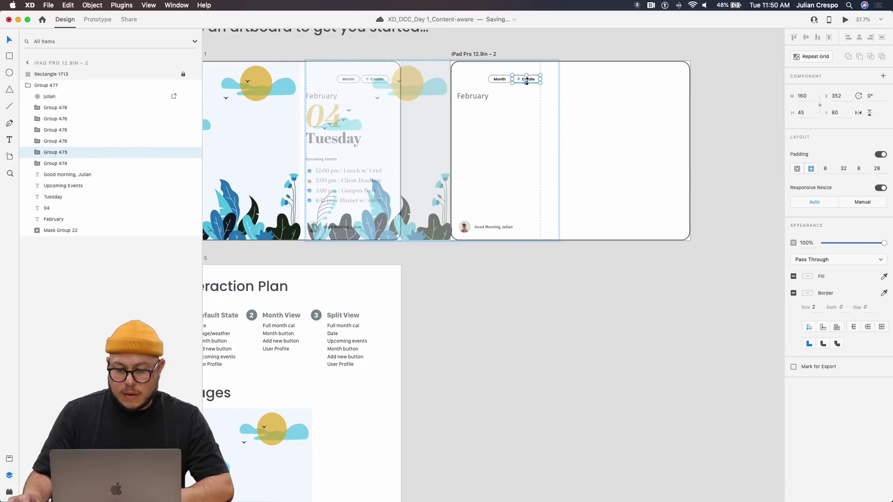
pyautogui.keyDown('shift'); pyautogui.click(501, 78); pyautogui.keyUp('shift')
pyautogui.moveTo(502, 78); pyautogui.dragTo(642, 86)
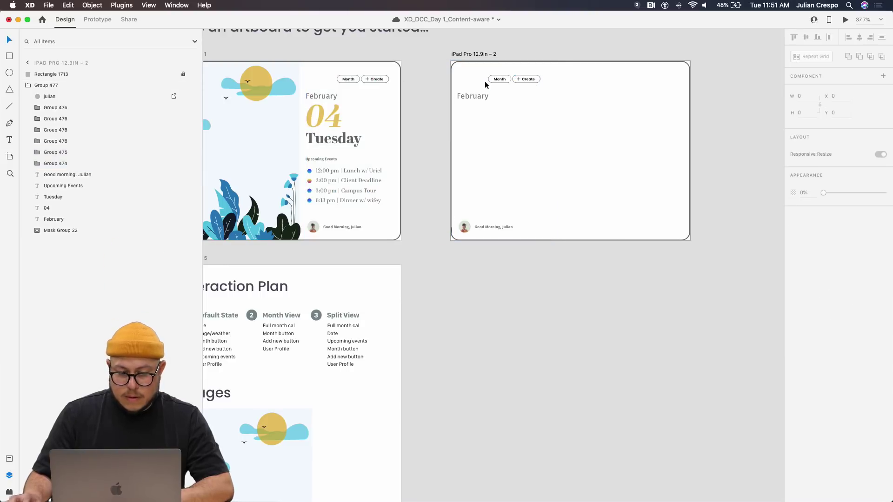
# Step: Take the Month and Create buttons out of the first artboard's group by cutting them and pasting them back in place
pyautogui.click(376, 78)
pyautogui.click(349, 78)
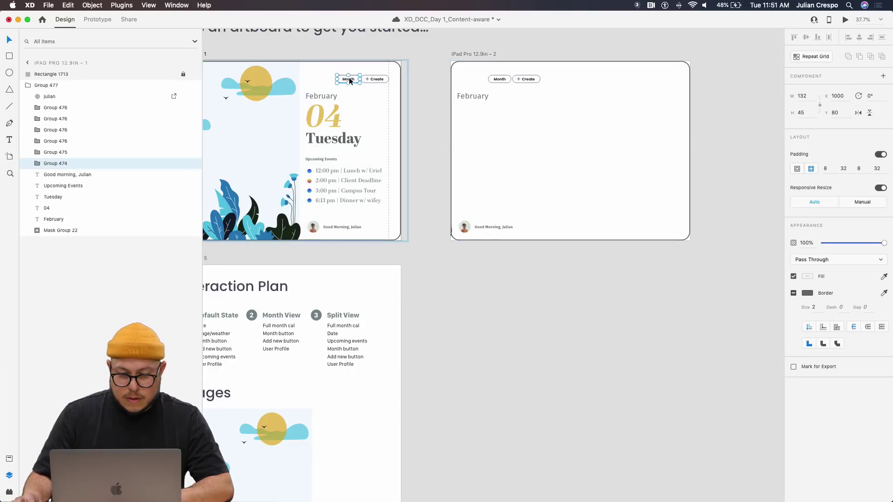
pyautogui.press('Delete')
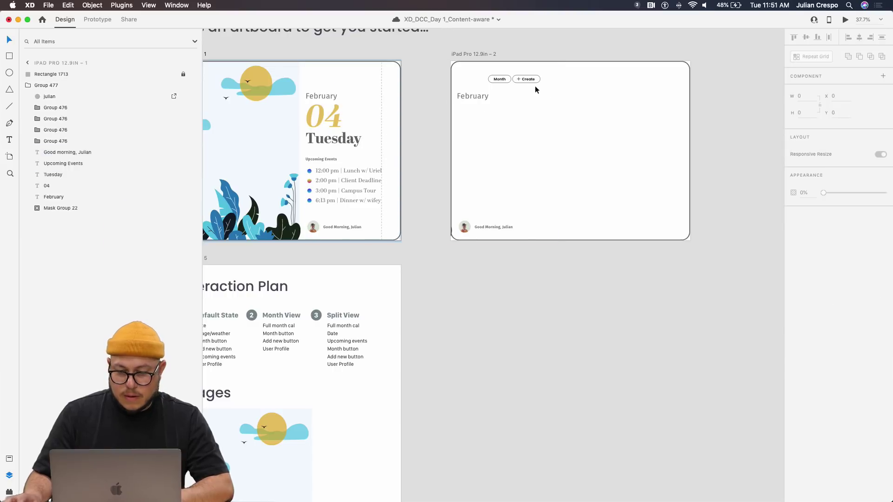
pyautogui.press('super+z')
pyautogui.press('super+z')
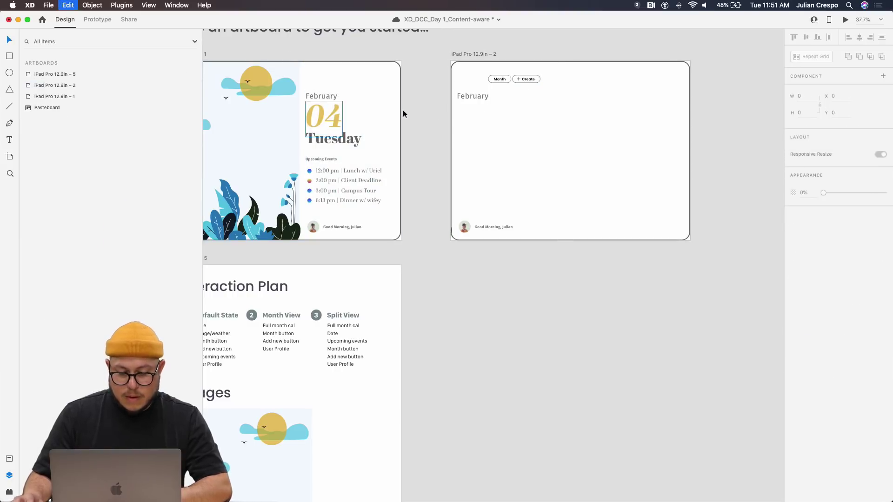
pyautogui.press('super+z')
# Step: Cut the Month and Create buttons from the second artboard's group and paste them in that artboard's upper-right corner
pyautogui.press('super+z')
pyautogui.press('super+z')
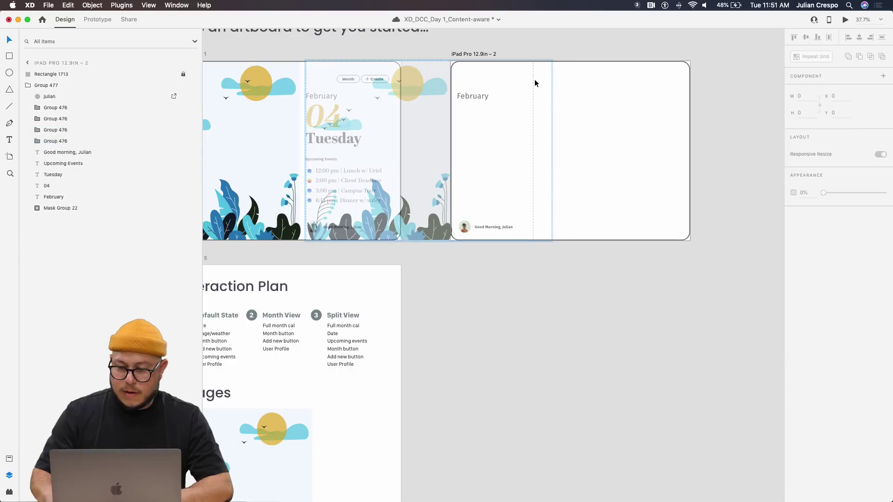
pyautogui.press('super+z')
pyautogui.press('super+shift+z')
pyautogui.press('super+shift+z')
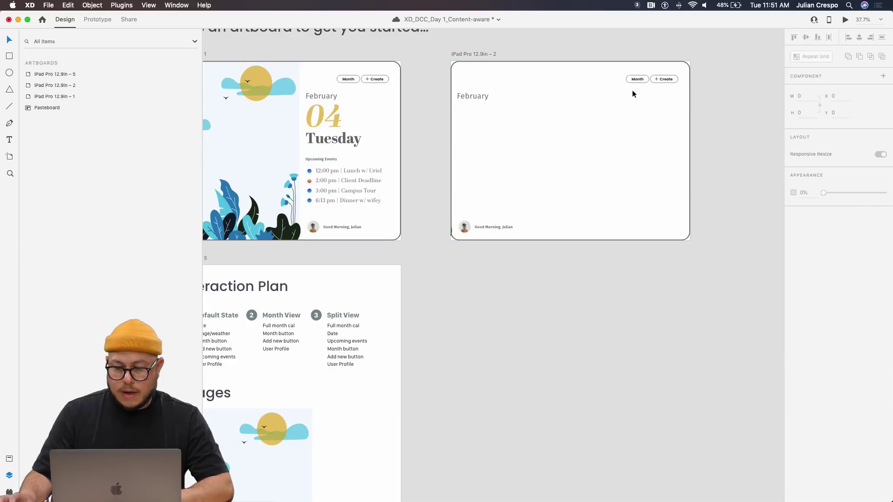
# Step: Delete the profile photo and greeting text from the lower-left corner of the second artboard
pyautogui.doubleClick(481, 226)
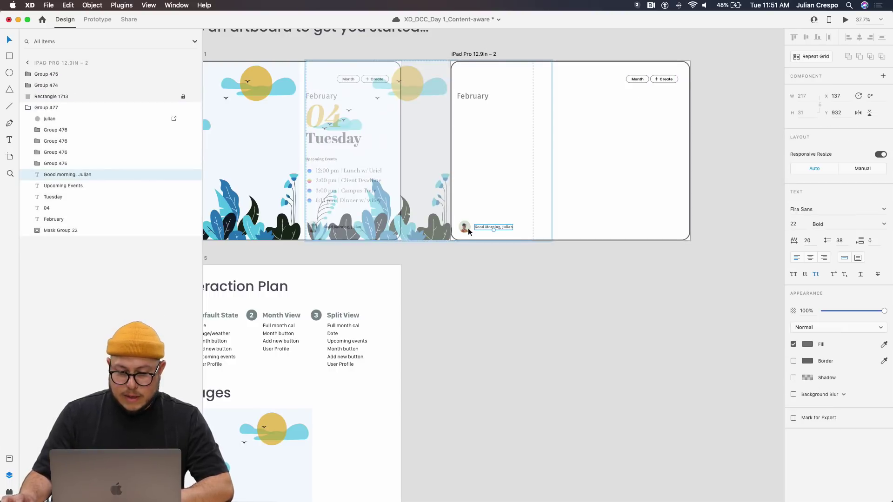
pyautogui.keyDown('shift'); pyautogui.click(463, 228); pyautogui.keyUp('shift')
pyautogui.press('Delete')
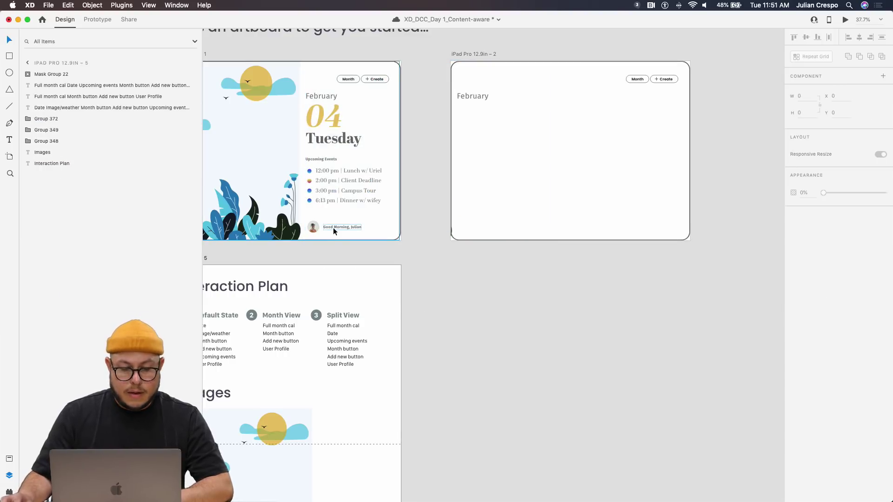
# Step: Copy the first artboard's profile photo and greeting to the lower-right area of the second artboard and save the document
pyautogui.click(311, 228)
pyautogui.doubleClick(311, 228)
pyautogui.keyDown('shift'); pyautogui.click(342, 227); pyautogui.keyUp('shift')
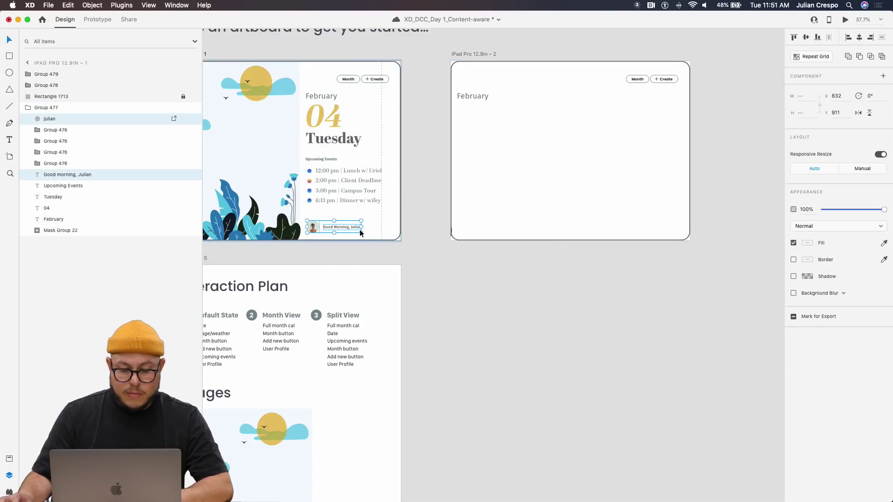
pyautogui.press('super+c')
pyautogui.click(599, 228)
pyautogui.press('super+v')
pyautogui.click(682, 272)
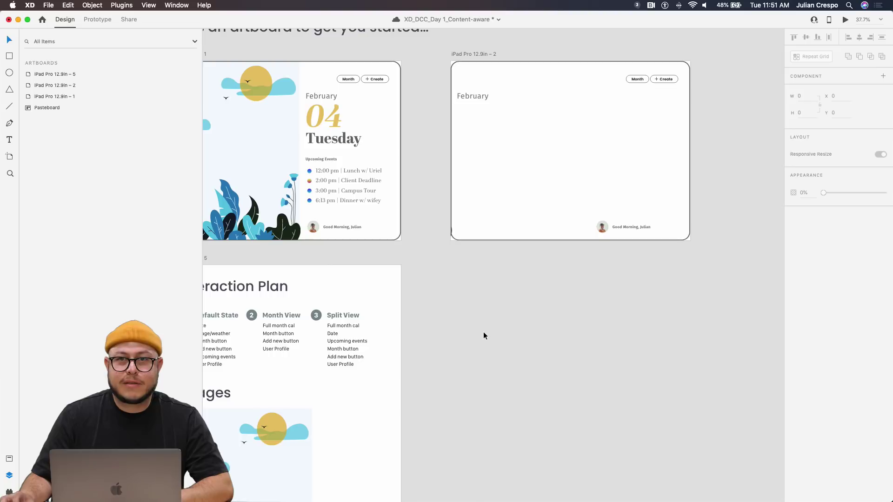
pyautogui.press('super+s')
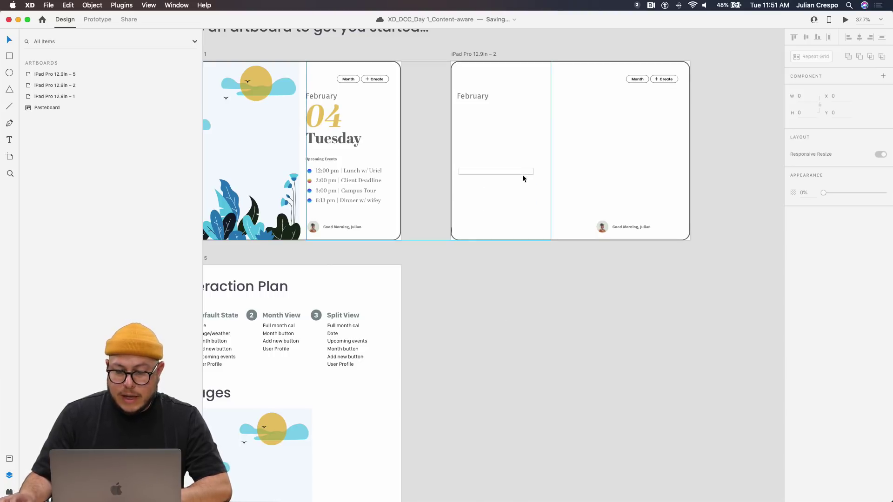
# Step: Generate a February 2020 calendar on the second artboard with the Calendar plugin
pyautogui.scroll(-2, 523, 175)
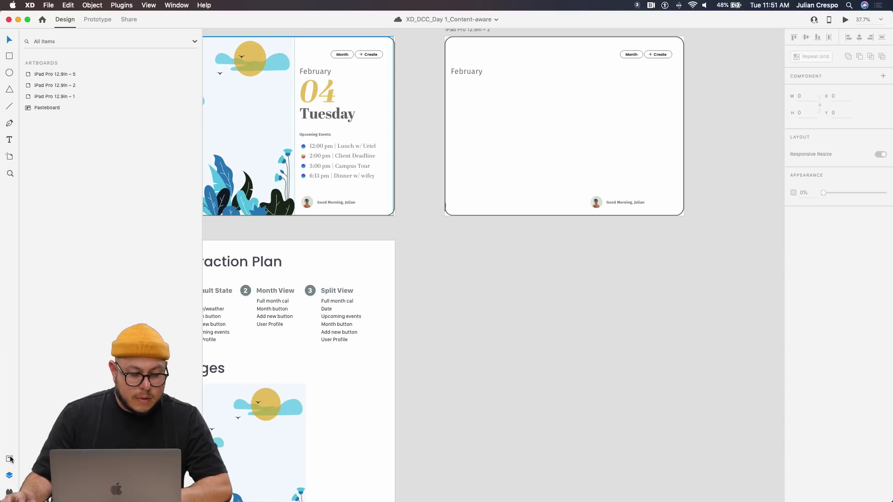
pyautogui.click(10, 459)
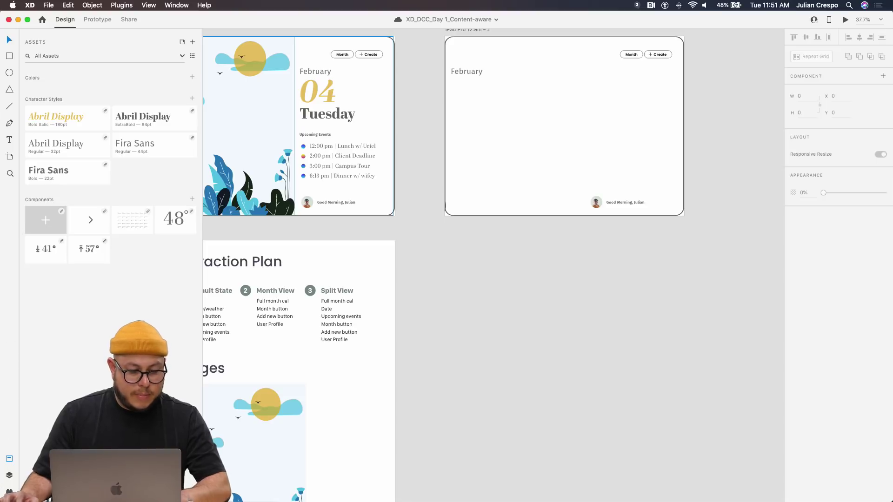
pyautogui.click(10, 491)
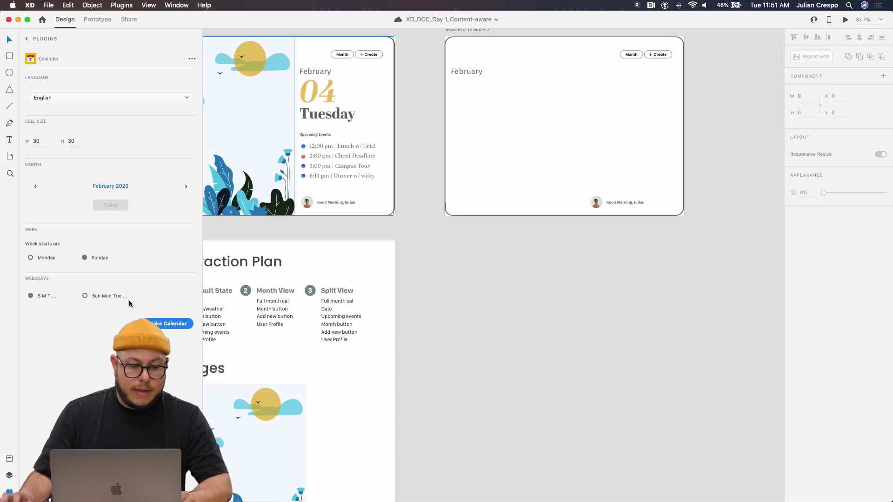
pyautogui.click(158, 324)
pyautogui.click(496, 116)
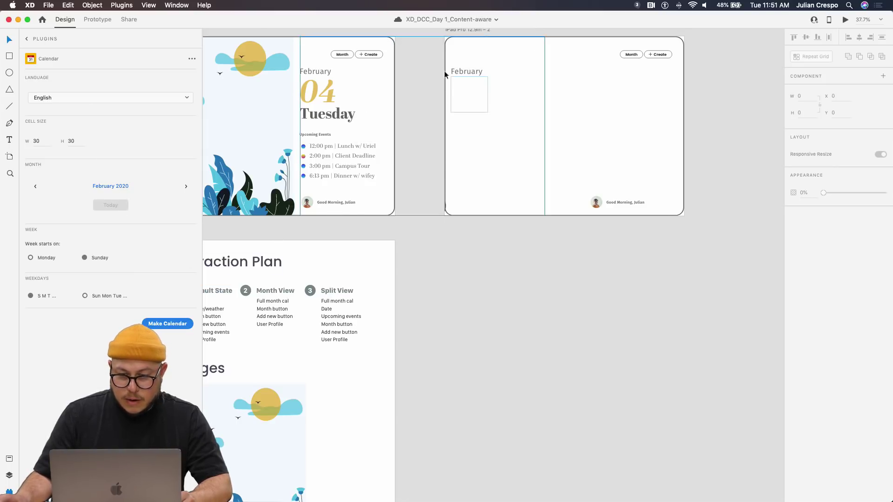
pyautogui.click(465, 30)
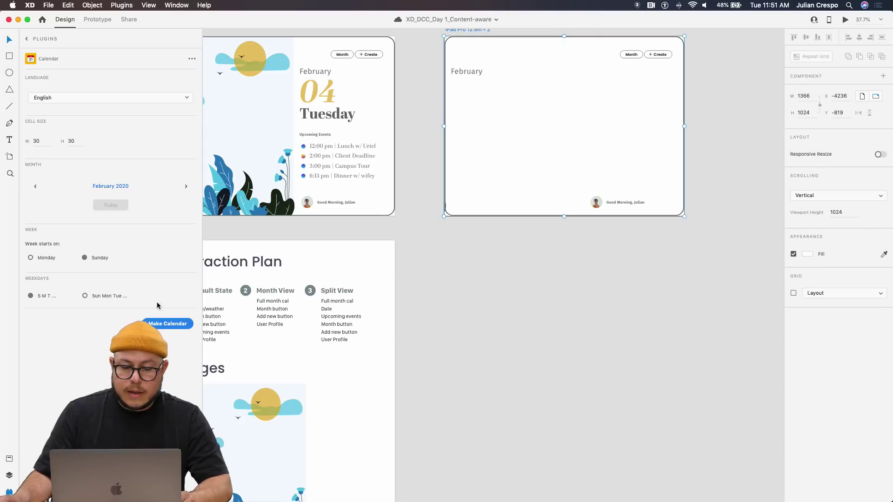
pyautogui.click(166, 325)
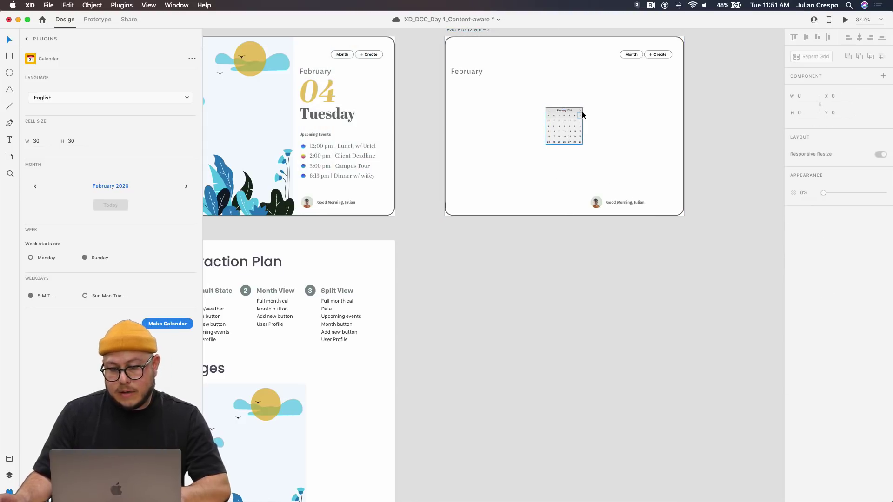
# Step: Move the plugin-generated February 2020 calendar off the second artboard onto the empty canvas just below it
pyautogui.scroll(5, 582, 111)
pyautogui.scroll(-2, 566, 158)
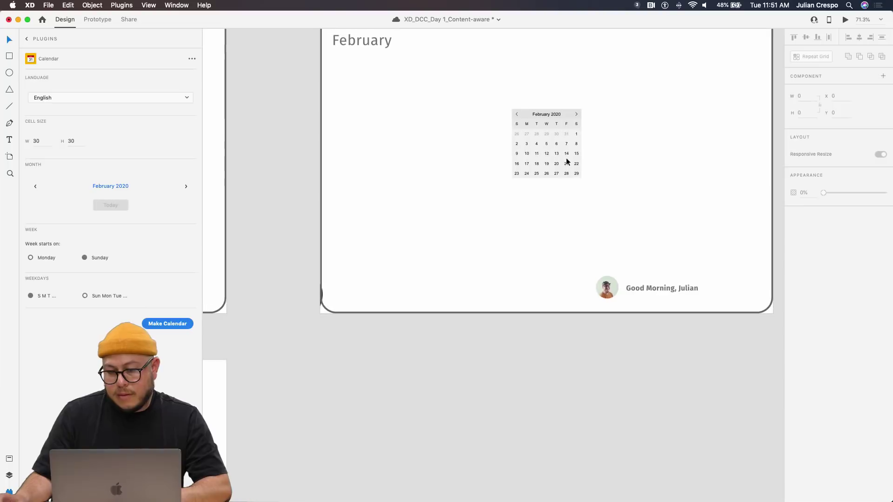
pyautogui.moveTo(558, 200); pyautogui.dragTo(371, 413)
pyautogui.scroll(-2, 452, 422)
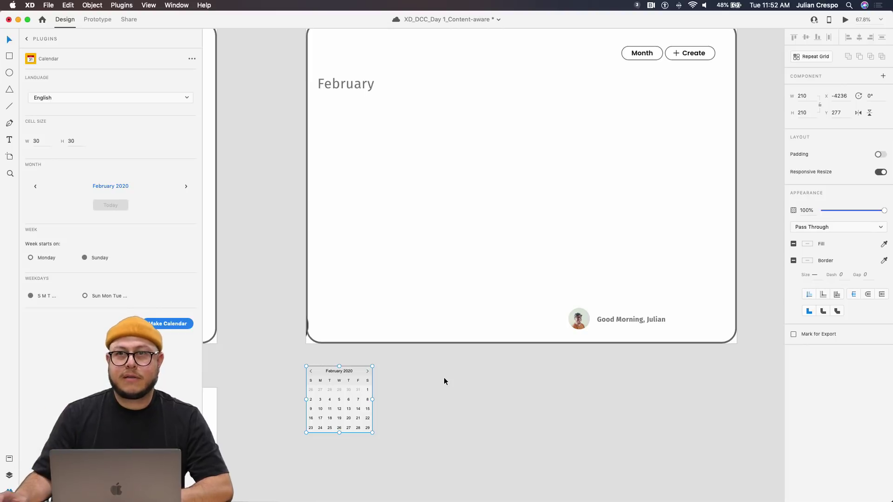
pyautogui.scroll(-2, 225, 267)
pyautogui.moveTo(313, 253); pyautogui.dragTo(399, 224)
pyautogui.scroll(-3, 400, 224)
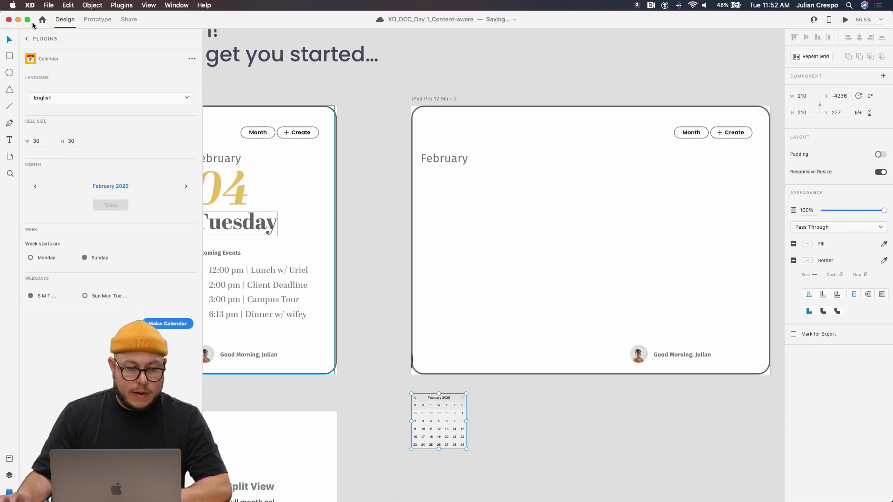
# Step: Place the monthly calendar grid component from the document assets on the second artboard, centered below the February heading
pyautogui.click(27, 42)
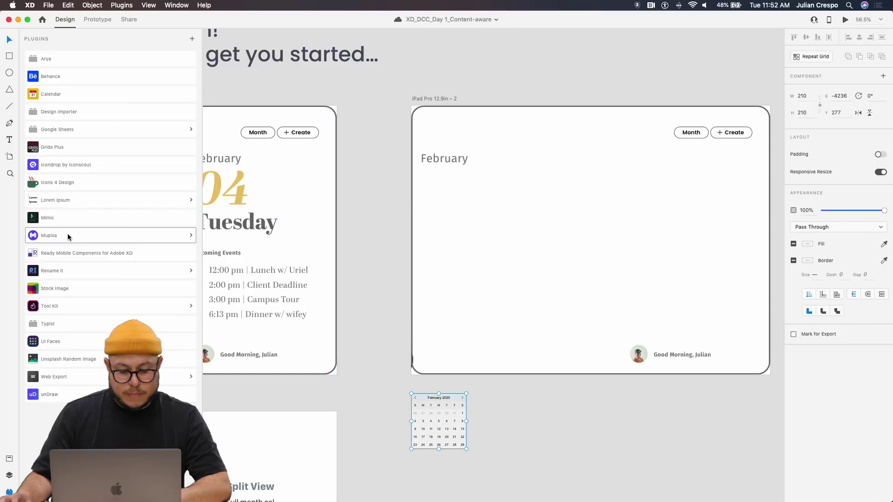
pyautogui.press('super+shift+y')
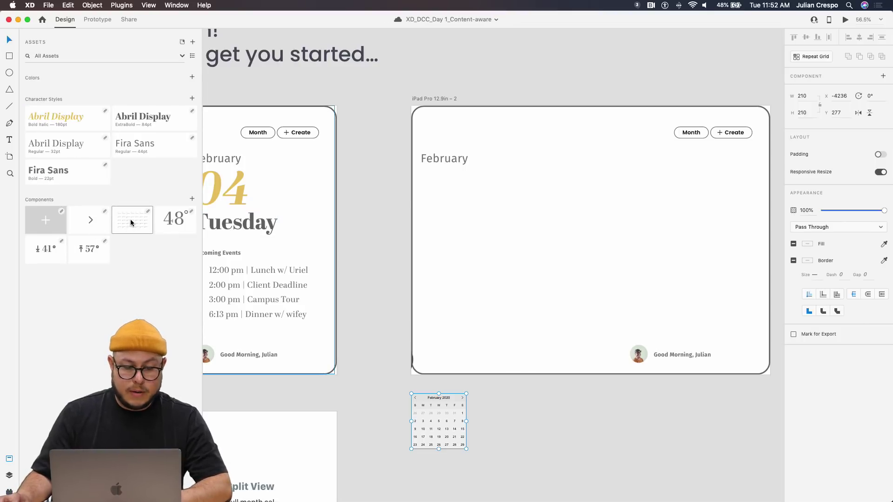
pyautogui.moveTo(131, 223); pyautogui.dragTo(458, 255)
pyautogui.press('super+v')
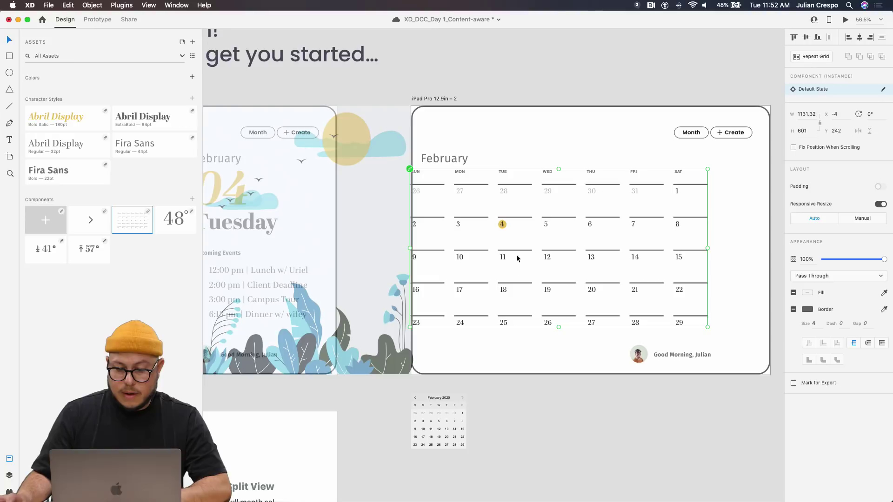
pyautogui.moveTo(549, 223); pyautogui.dragTo(588, 227)
# Step: Shift the February heading on the second artboard to the right to align with the calendar grid's left edge
pyautogui.doubleClick(454, 159)
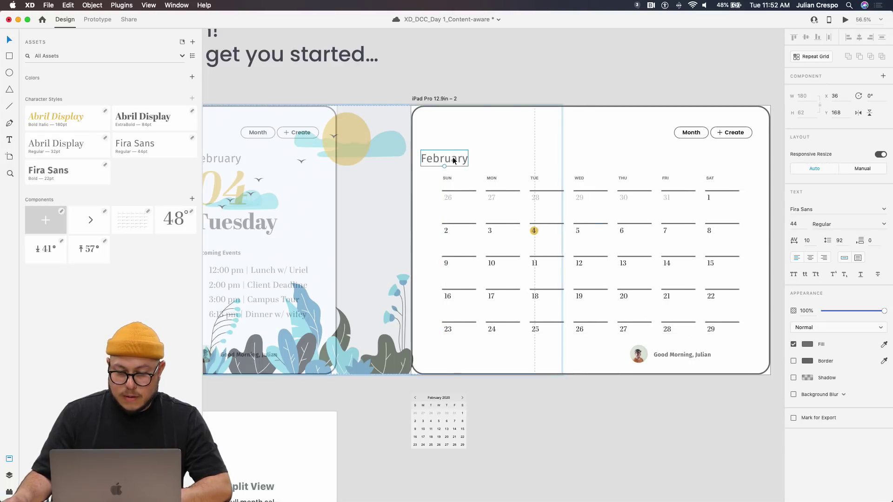
pyautogui.click(367, 158)
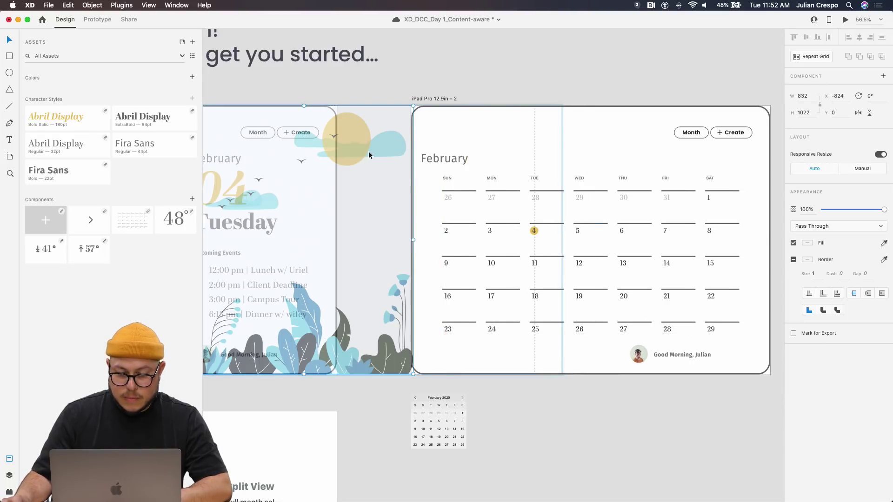
pyautogui.press('Delete')
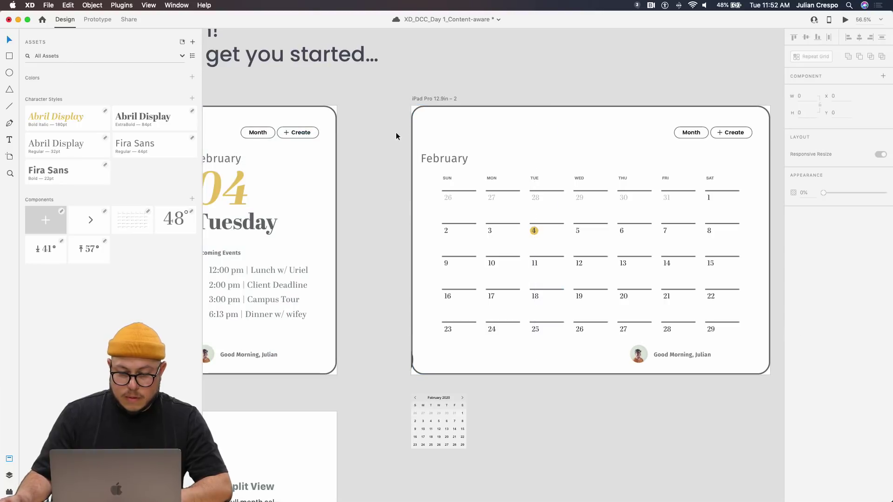
pyautogui.hotkey('ctrl', 'z')
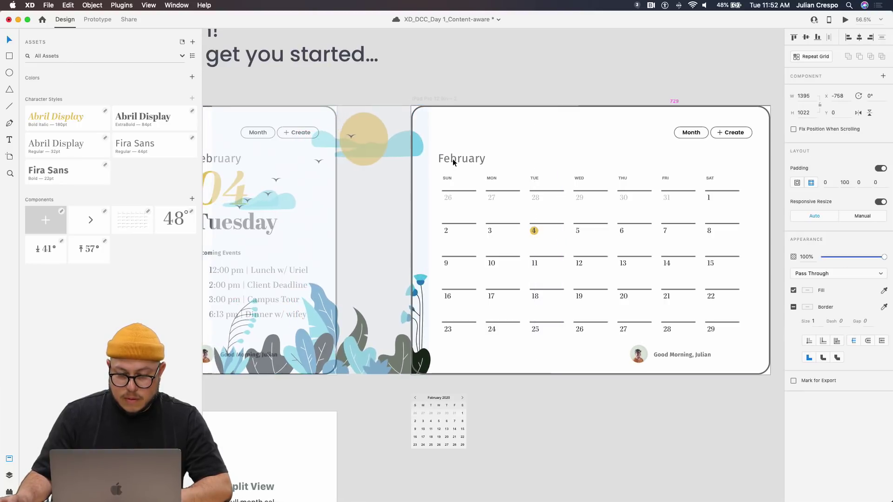
pyautogui.moveTo(453, 159); pyautogui.dragTo(456, 158)
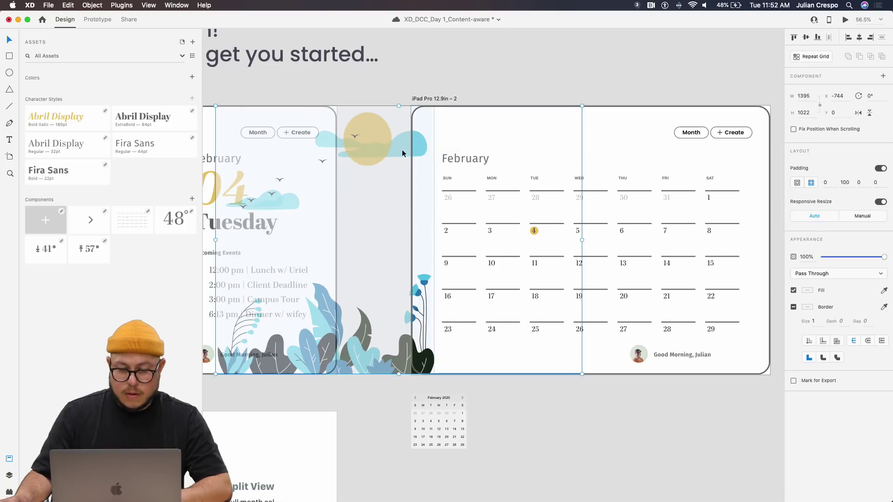
# Step: Remove the leftover cloud and plant illustration from the second artboard
pyautogui.scroll(5, 402, 153)
pyautogui.press('Delete')
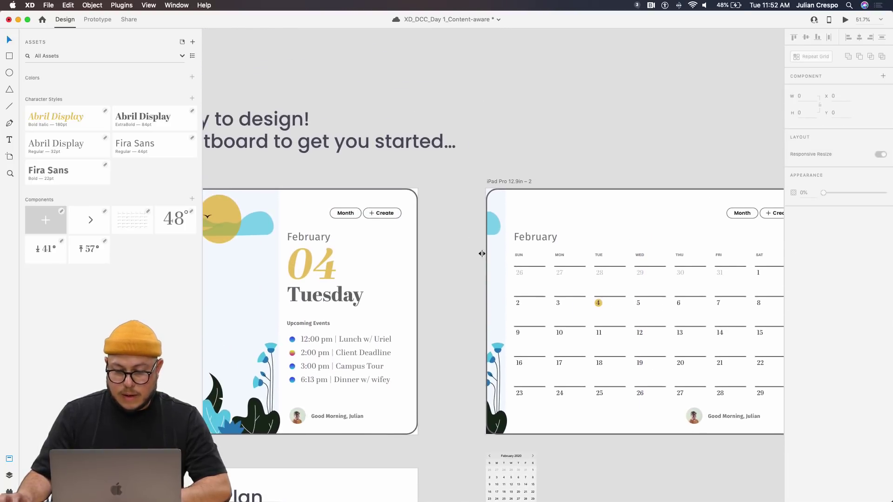
pyautogui.scroll(-5, 482, 253)
pyautogui.hotkey('ctrl', 'z')
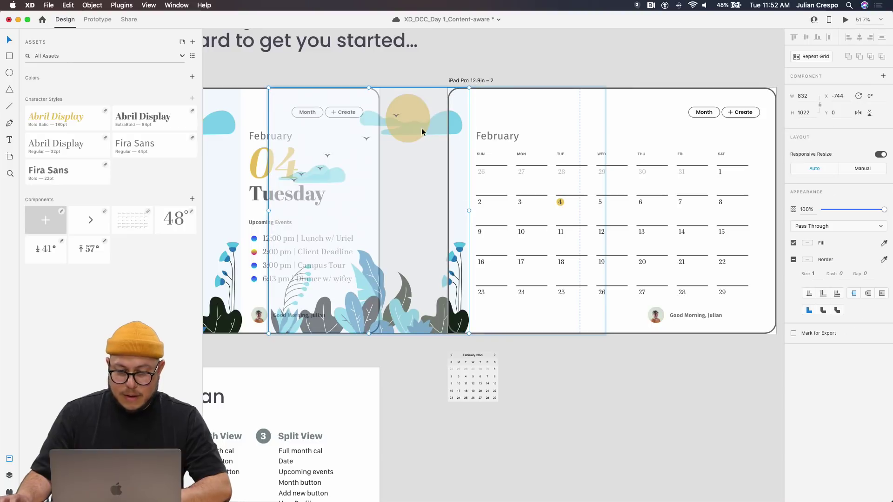
pyautogui.moveTo(879, 212); pyautogui.dragTo(761, 230)
pyautogui.click(629, 405)
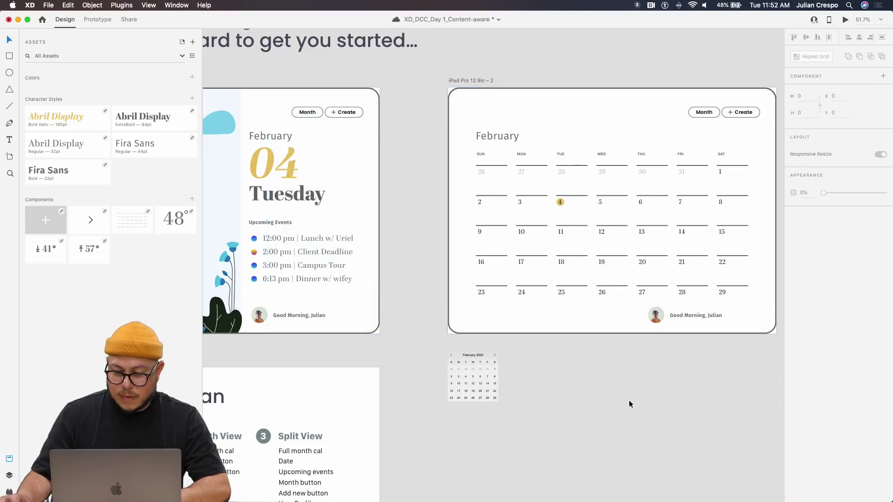
# Step: Delete the small plugin-generated calendar below the second artboard and save the document
pyautogui.scroll(-2, 592, 364)
pyautogui.scroll(3, 595, 372)
pyautogui.scroll(-3, 600, 358)
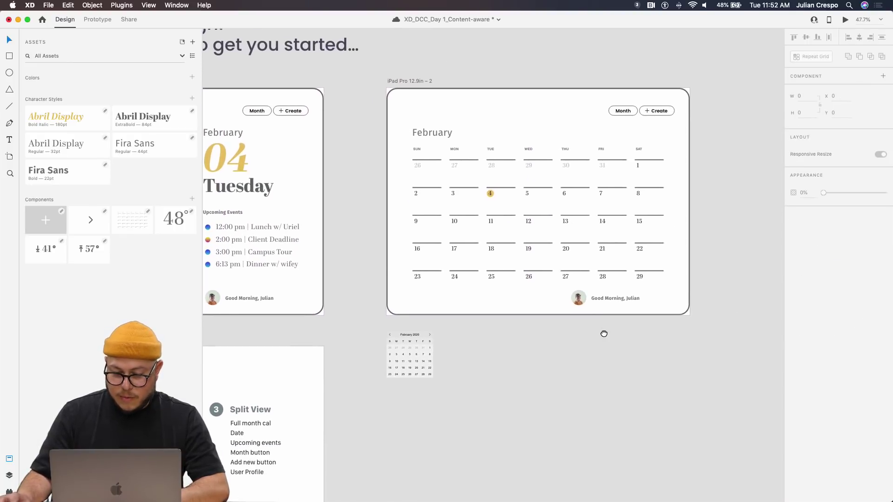
pyautogui.scroll(-2, 604, 333)
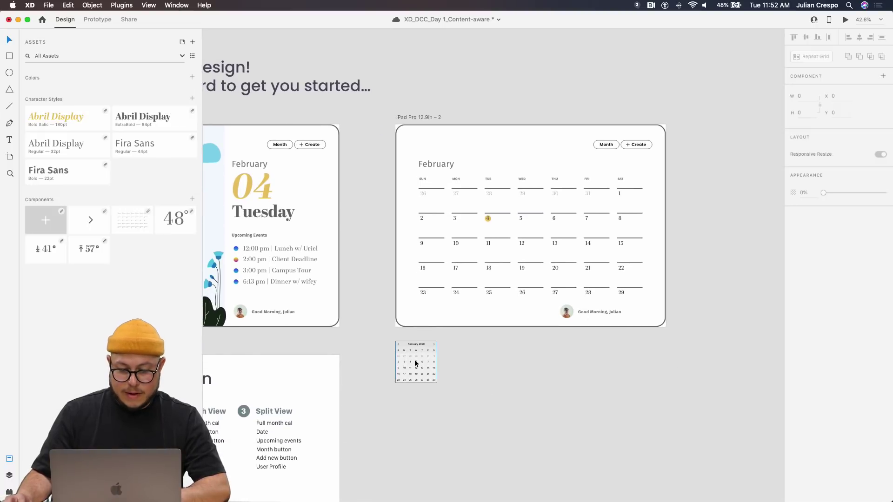
pyautogui.click(414, 359)
pyautogui.press('Delete')
pyautogui.scroll(-2, 425, 321)
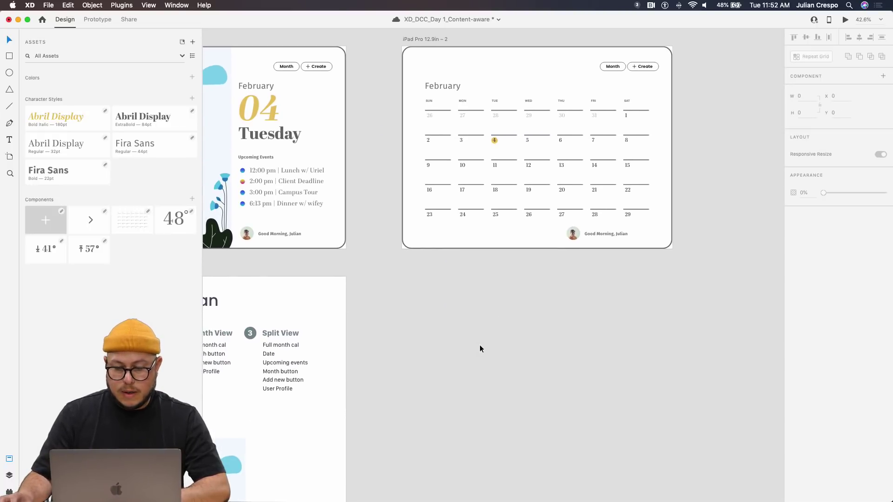
pyautogui.scroll(-3, 536, 214)
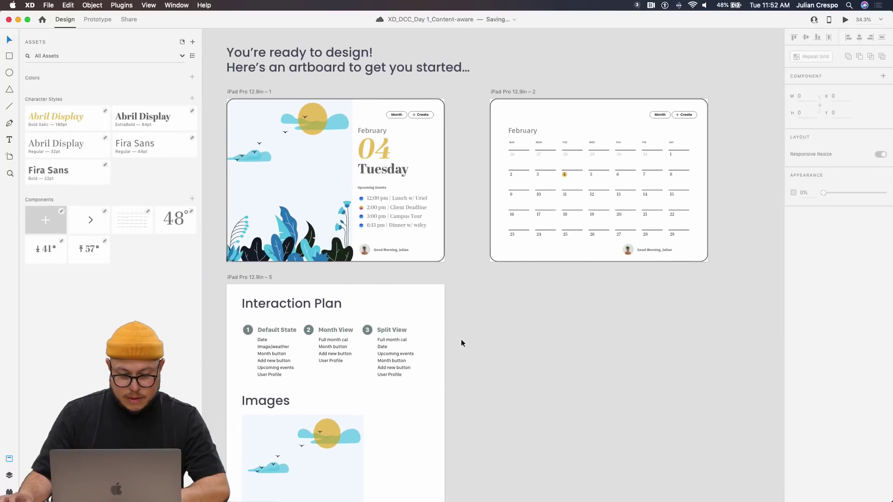
# Step: Duplicate the month view artboard and place the copy to its right as the third artboard
pyautogui.scroll(-2, 463, 326)
pyautogui.moveTo(682, 340); pyautogui.dragTo(631, 357)
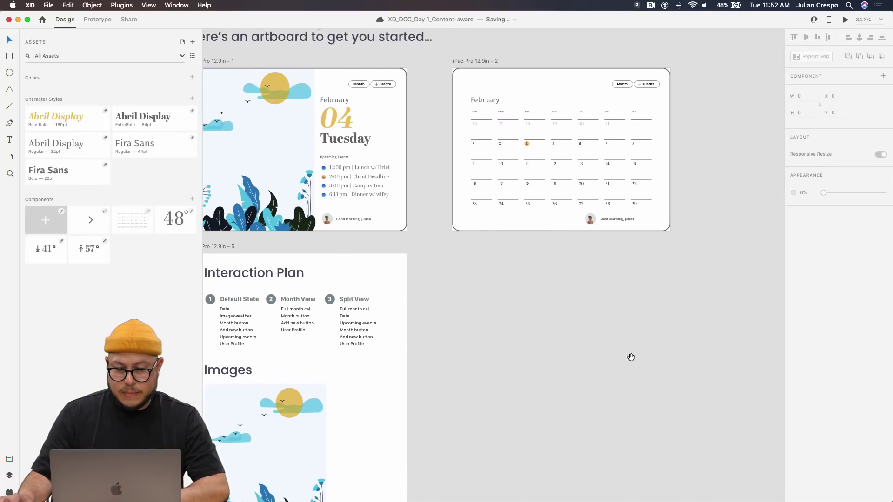
pyautogui.hscroll(4, 527, 88)
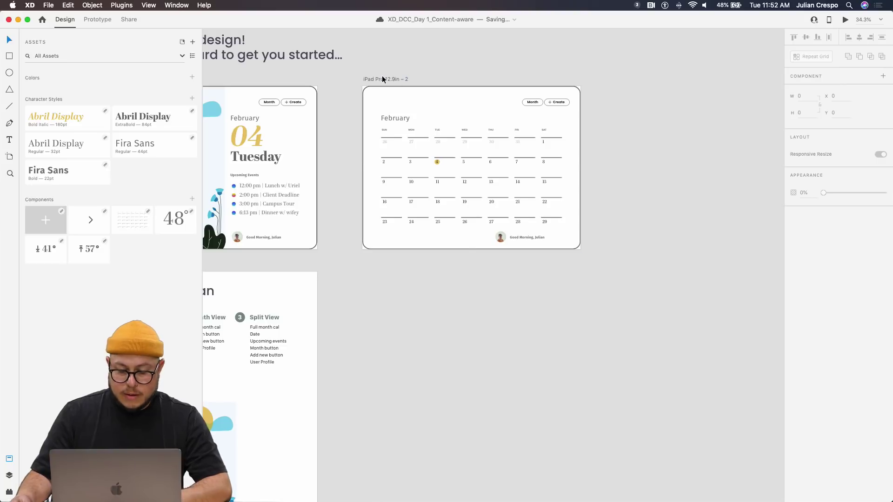
pyautogui.moveTo(382, 80); pyautogui.dragTo(658, 79)
pyautogui.moveTo(656, 269); pyautogui.dragTo(561, 267)
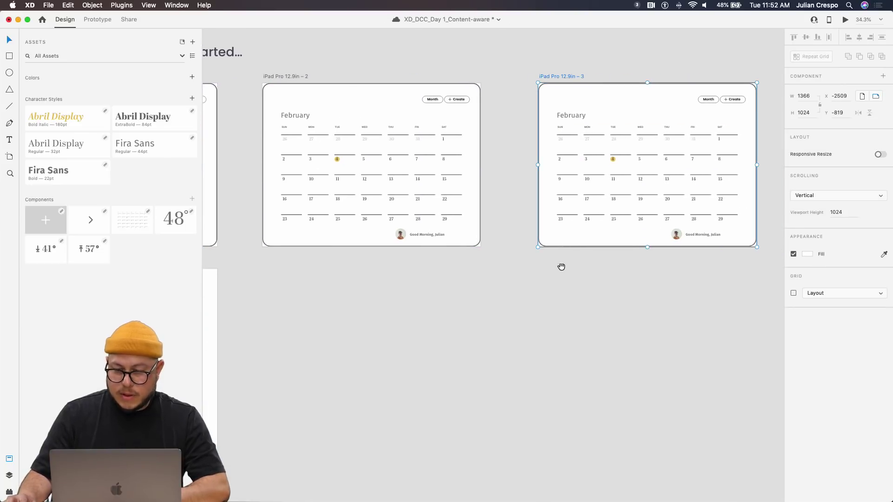
pyautogui.moveTo(718, 291); pyautogui.dragTo(705, 292)
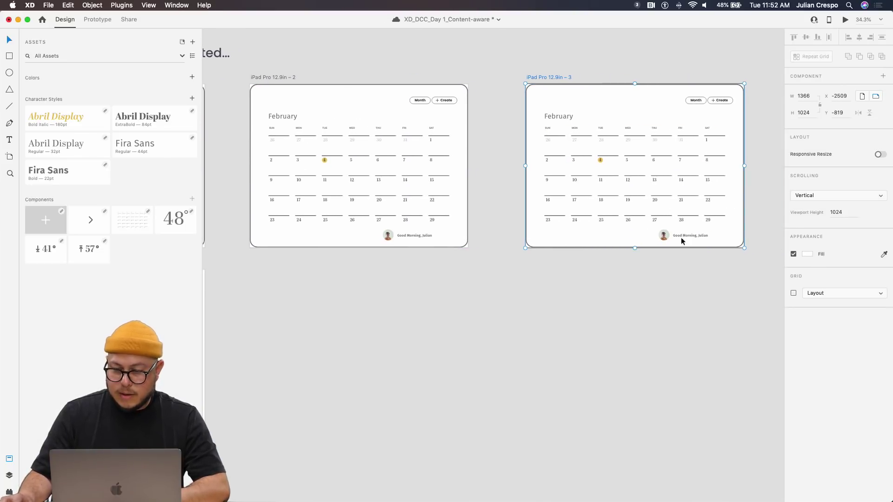
# Step: Narrow the calendar component on the third artboard to about 706 px wide from its right side
pyautogui.click(664, 198)
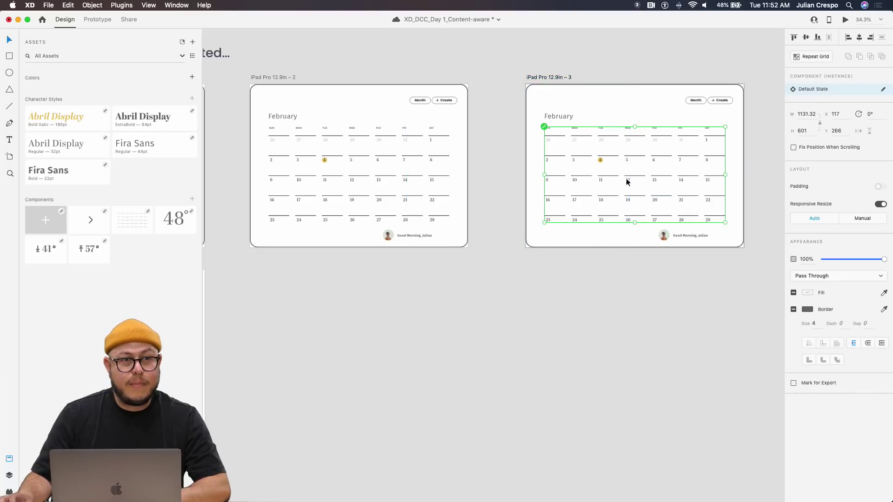
pyautogui.scroll(3, 652, 180)
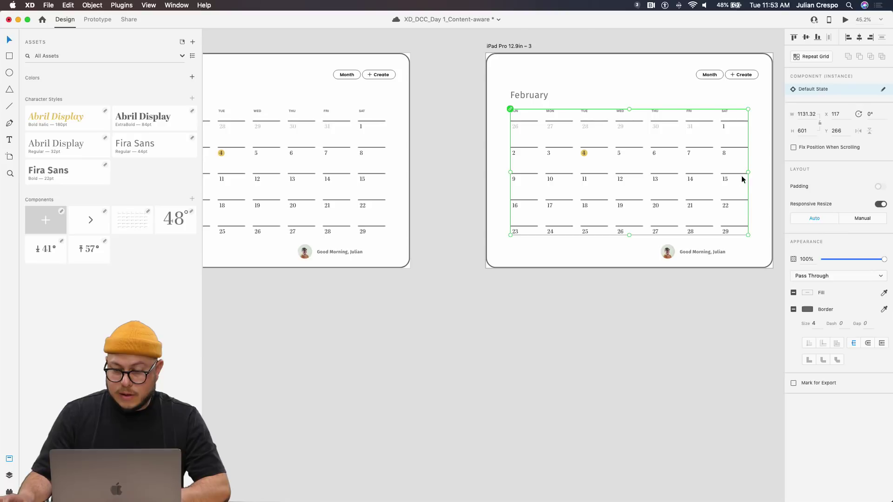
pyautogui.scroll(1, 745, 174)
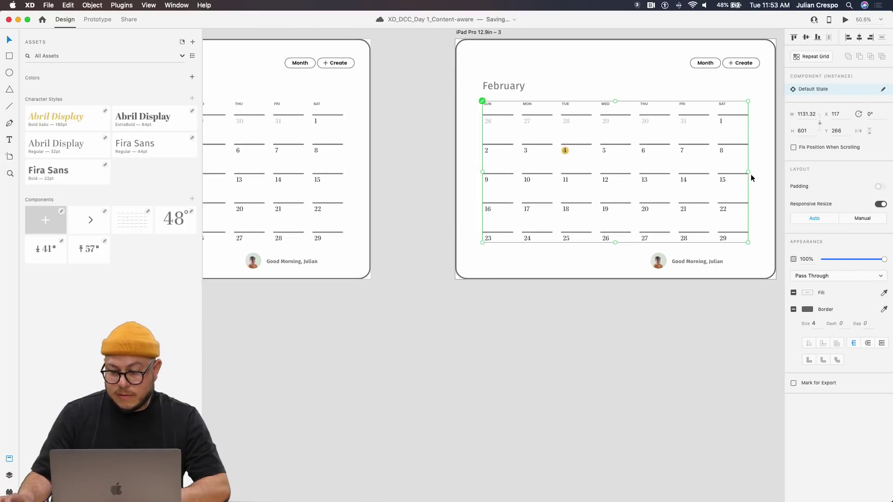
pyautogui.moveTo(748, 172); pyautogui.dragTo(648, 182)
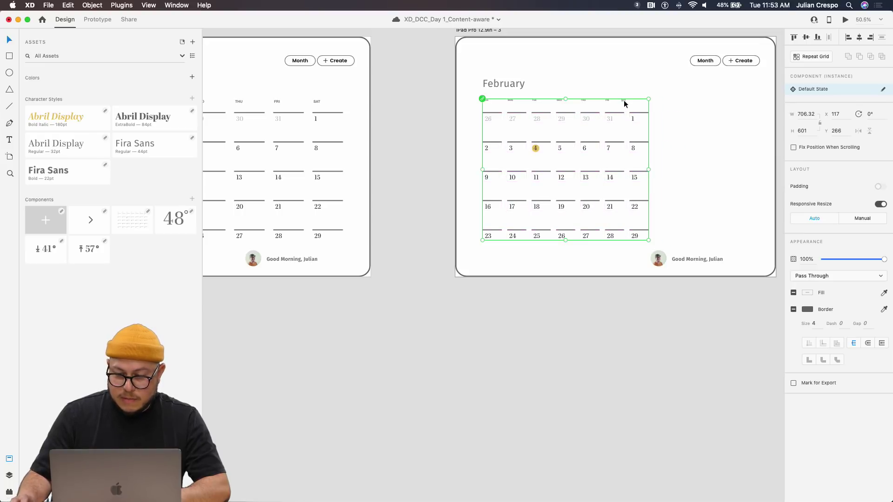
# Step: Nudge the SAT weekday label in the third artboard's calendar 3 px to the right
pyautogui.scroll(-2, 623, 100)
pyautogui.scroll(5, 623, 101)
pyautogui.scroll(3, 652, 248)
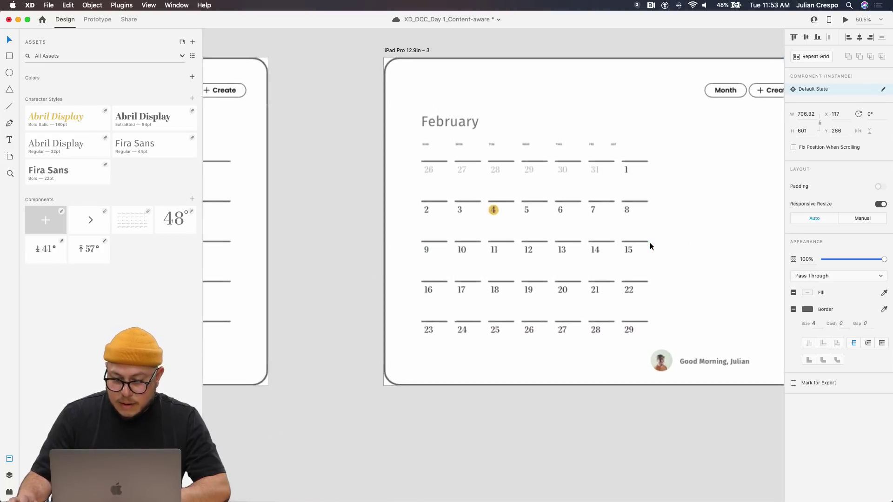
pyautogui.doubleClick(613, 125)
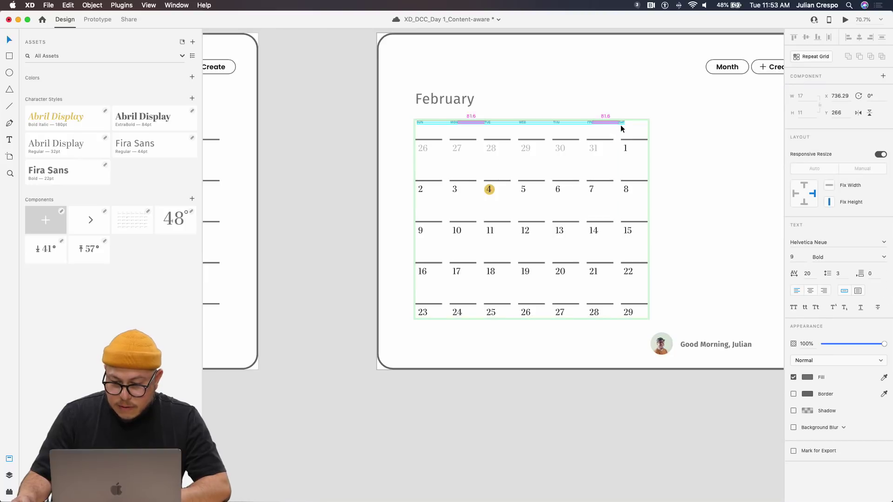
pyautogui.press('Right')
pyautogui.press('Right')
pyautogui.press('Right')
pyautogui.scroll(-3, 637, 250)
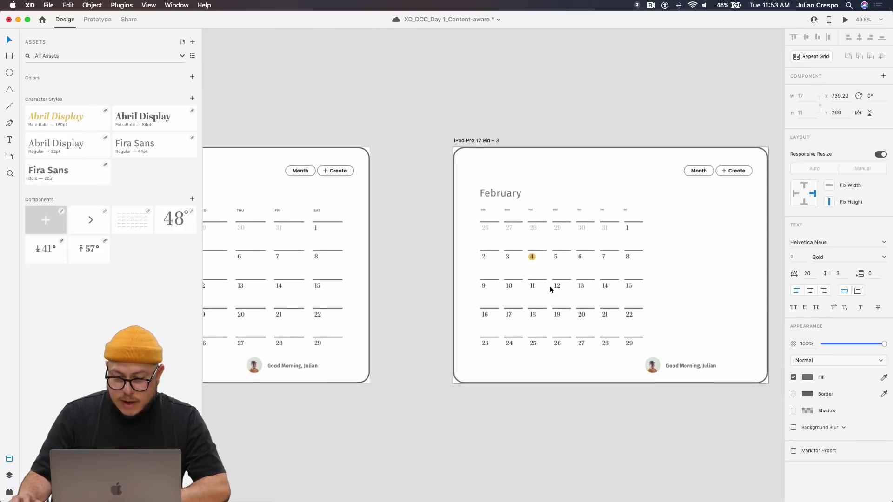
pyautogui.click(421, 269)
# Step: Link the second artboard to the third with a Tap interaction using the Auto-Animate action
pyautogui.scroll(-3, 459, 207)
pyautogui.hscroll(-2, 459, 207)
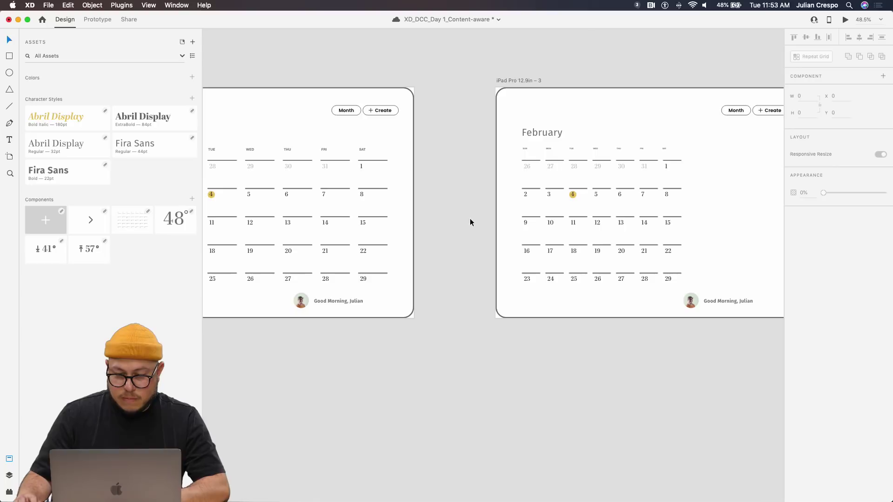
pyautogui.hscroll(-4, 470, 222)
pyautogui.click(304, 93)
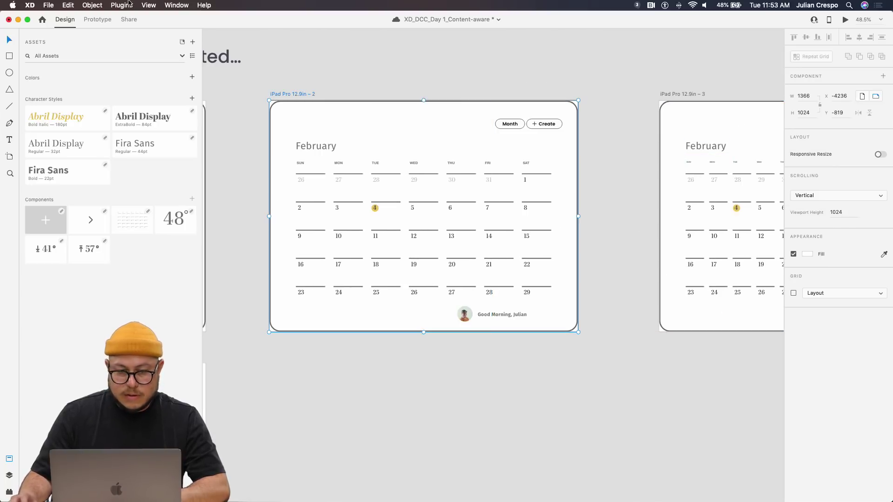
pyautogui.click(106, 23)
pyautogui.moveTo(578, 207); pyautogui.dragTo(660, 212)
pyautogui.click(857, 87)
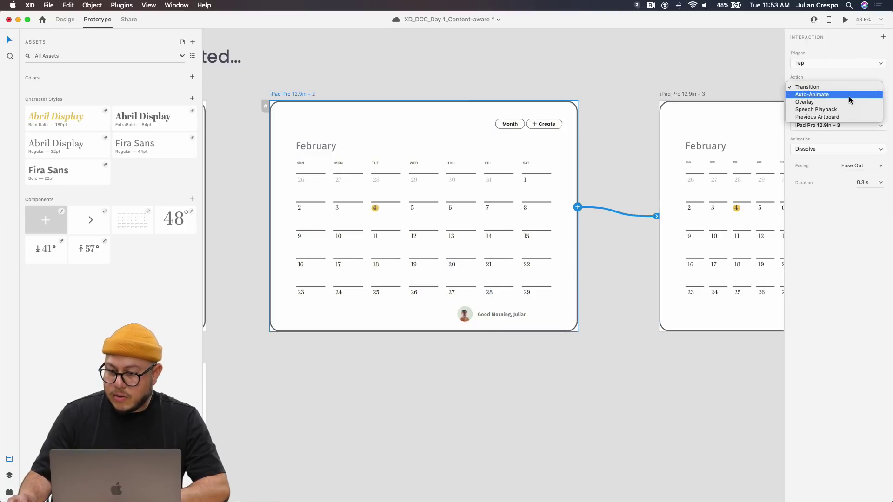
pyautogui.click(849, 94)
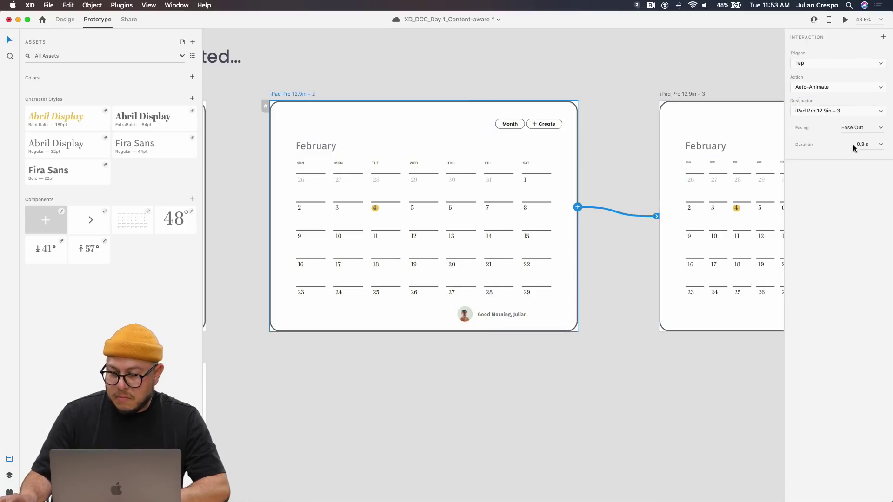
# Step: Preview the prototype from the second artboard and set the Auto-Animate interaction's duration to 0.8 s
pyautogui.click(847, 21)
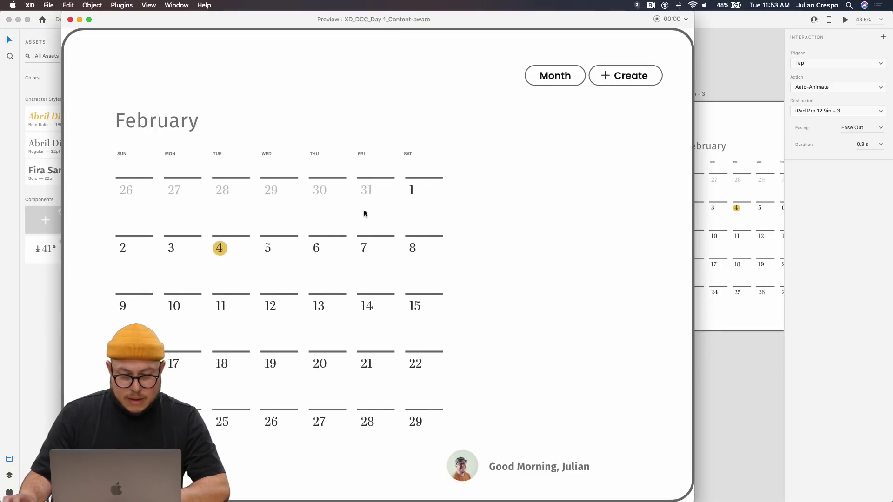
pyautogui.click(70, 20)
pyautogui.click(879, 145)
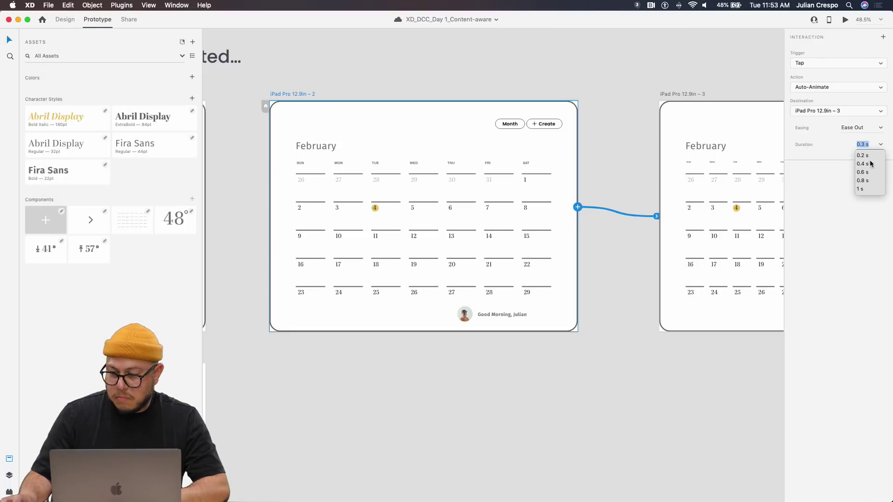
pyautogui.click(864, 181)
pyautogui.click(607, 267)
# Step: Move the calendar component on the third artboard to its right side, at about X 570, Y 266
pyautogui.scroll(-2, 608, 268)
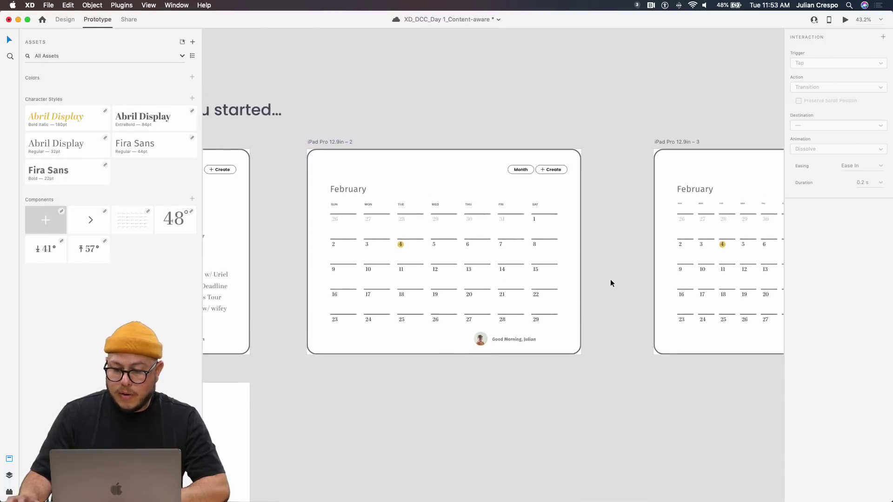
pyautogui.moveTo(610, 279); pyautogui.dragTo(595, 188)
pyautogui.moveTo(538, 265); pyautogui.dragTo(512, 216)
pyautogui.scroll(-1, 666, 241)
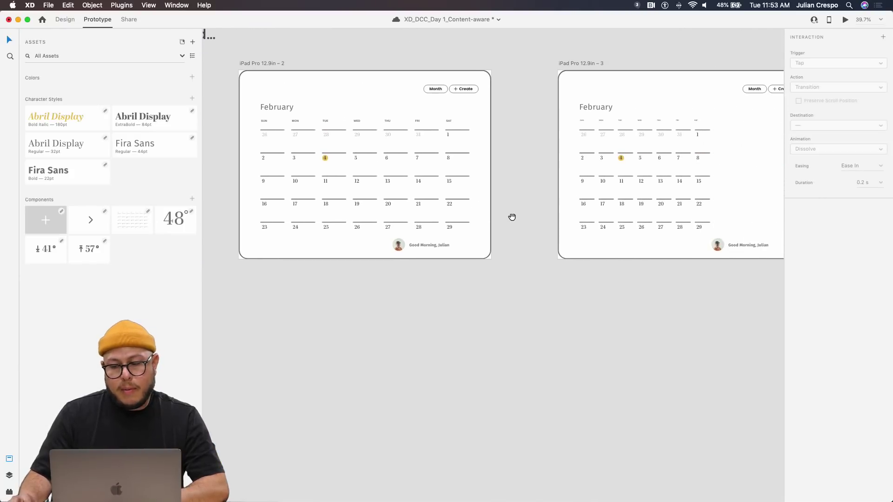
pyautogui.moveTo(676, 188); pyautogui.dragTo(565, 206)
pyautogui.click(615, 159)
pyautogui.hscroll(5, 551, 149)
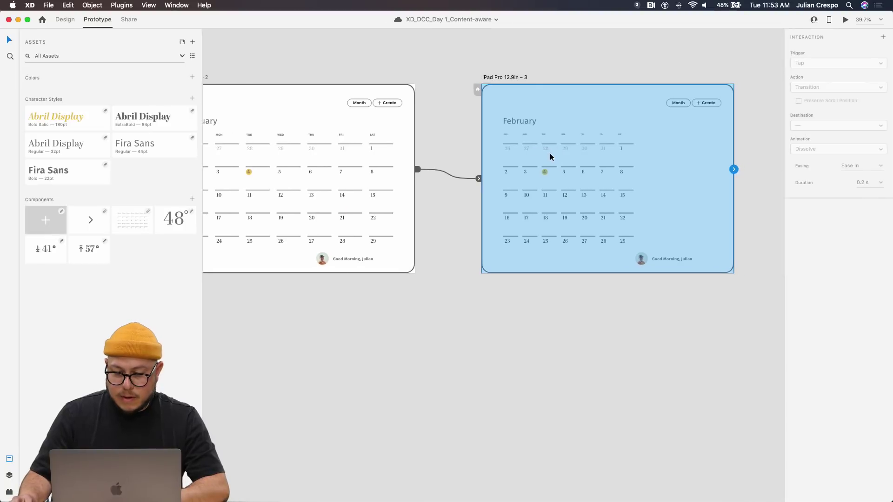
pyautogui.click(522, 152)
pyautogui.click(549, 189)
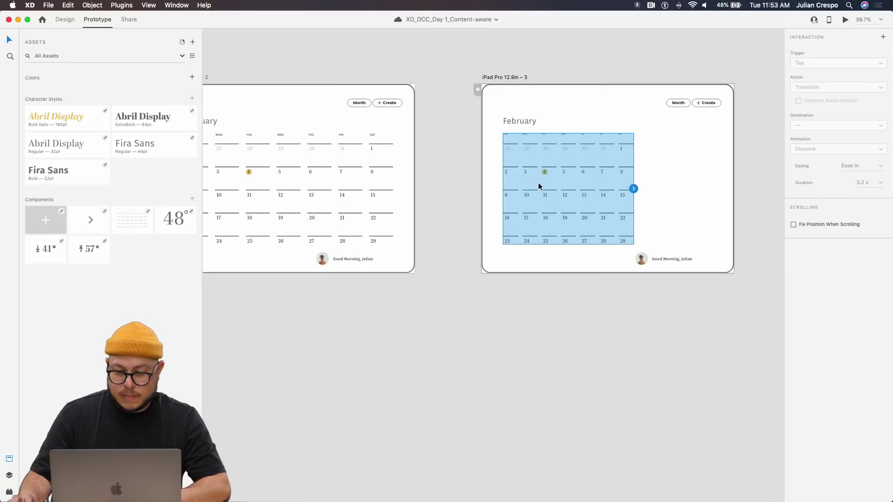
pyautogui.click(541, 185)
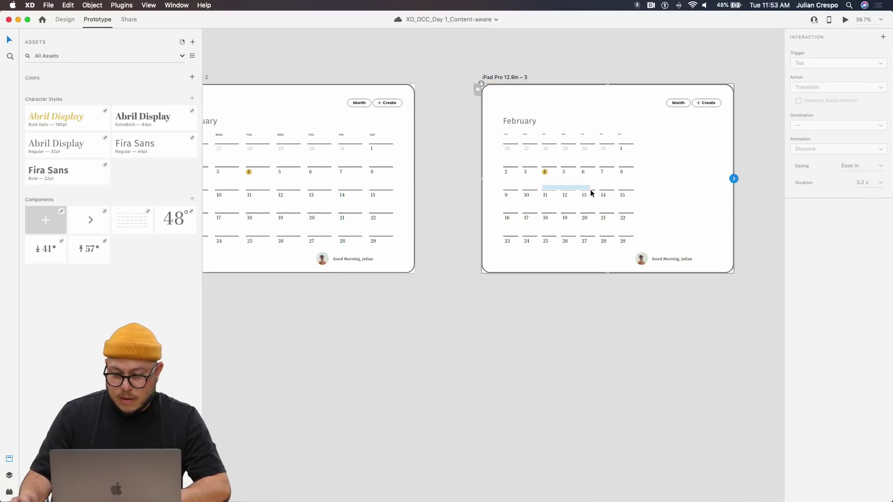
pyautogui.click(562, 175)
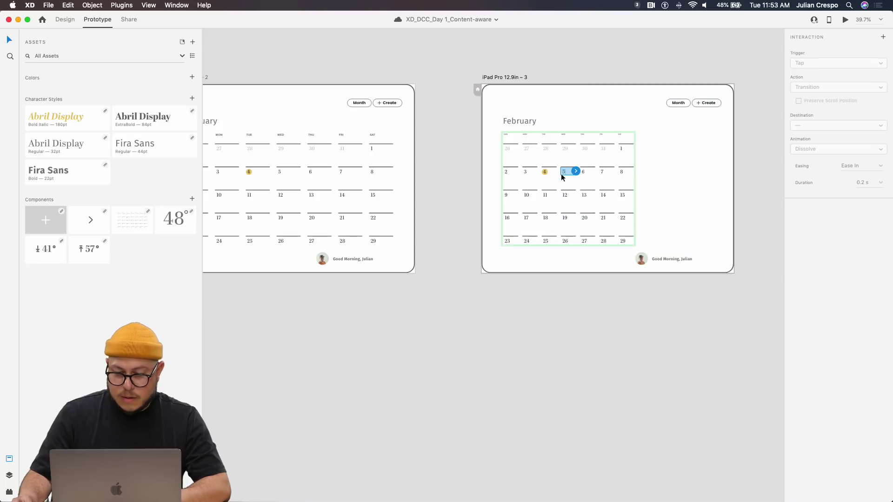
pyautogui.click(65, 19)
pyautogui.click(589, 275)
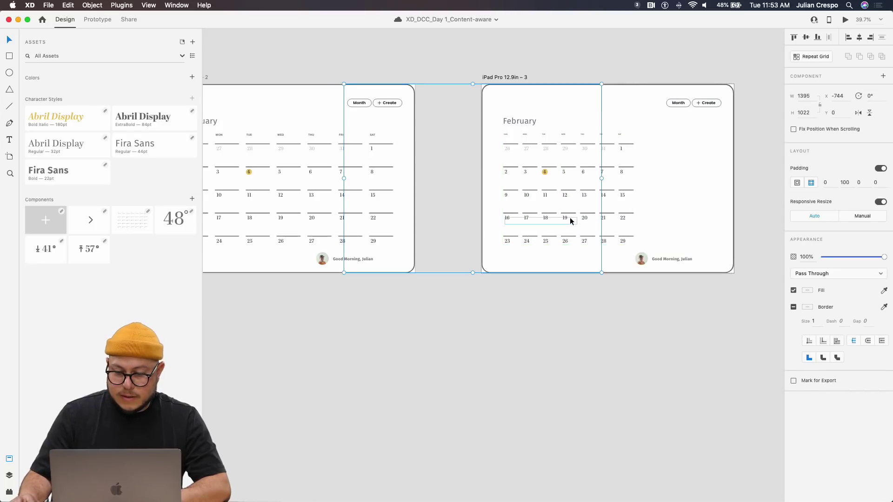
pyautogui.moveTo(570, 217); pyautogui.dragTo(650, 220)
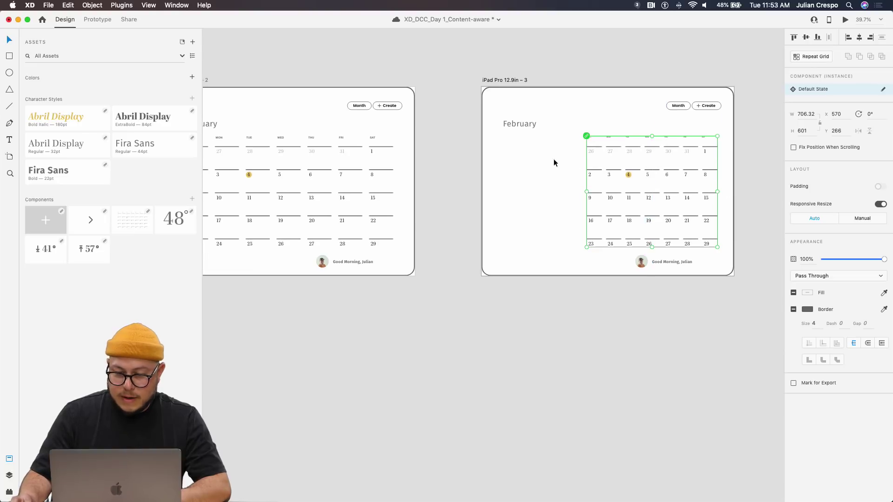
# Step: Raise the opacity of the hidden "6:13 pm | Dinner w/ wifey" event on the third artboard to 100%
pyautogui.click(521, 123)
pyautogui.press('super+y')
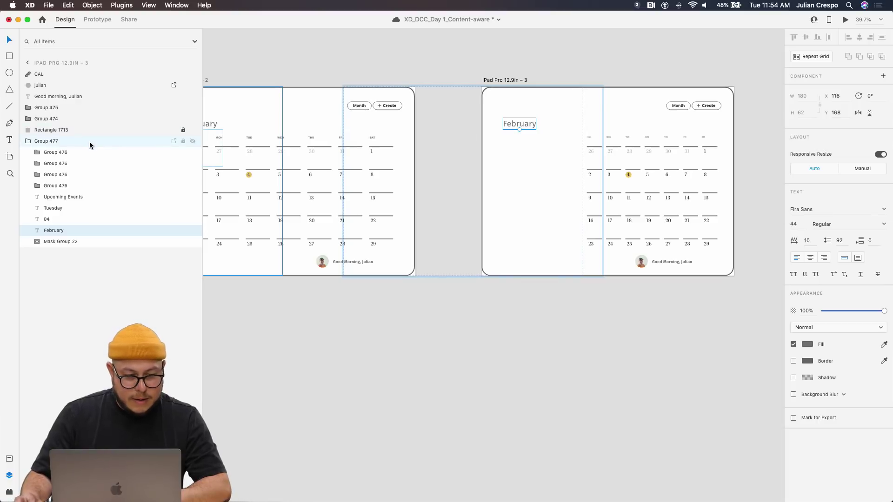
pyautogui.click(81, 154)
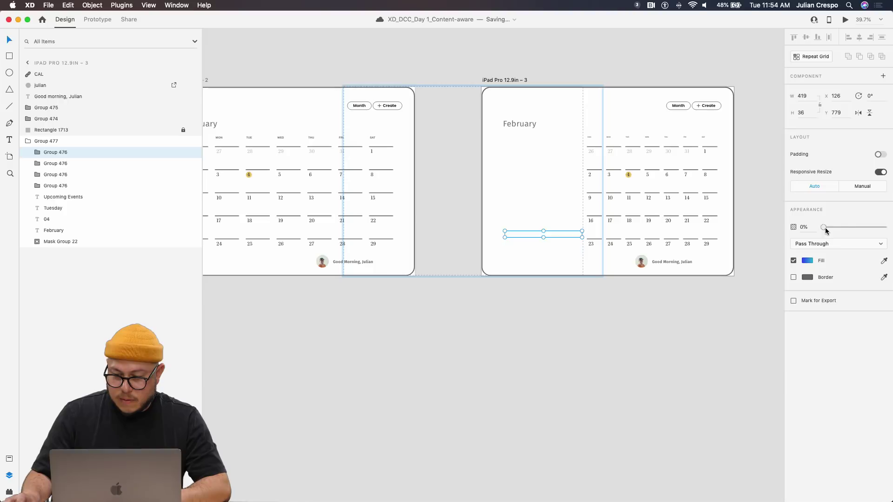
pyautogui.moveTo(824, 226); pyautogui.dragTo(884, 227)
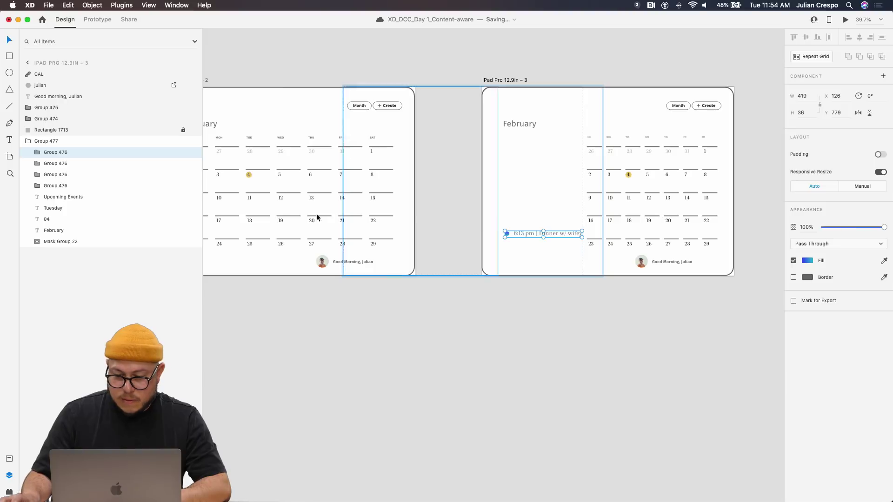
# Step: Set the opacity of all items inside Group 477 on the third artboard, from the event rows to Mask Group 22, to 100%
pyautogui.click(60, 212)
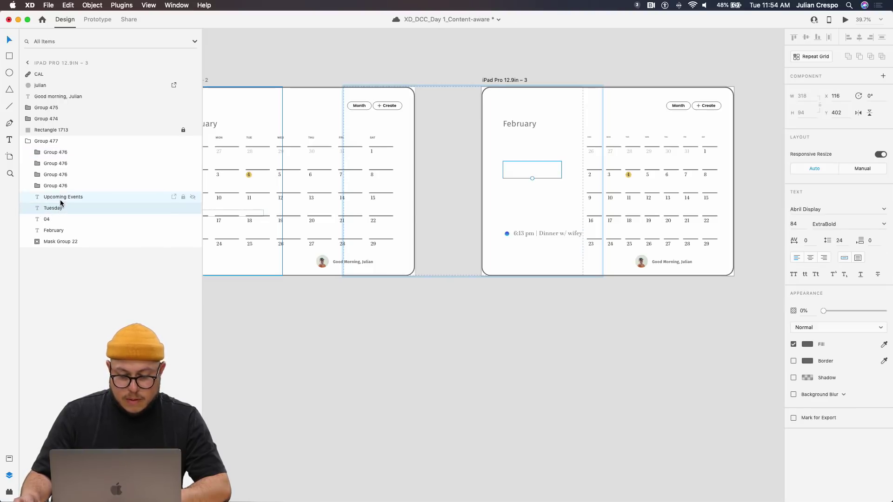
pyautogui.click(61, 200)
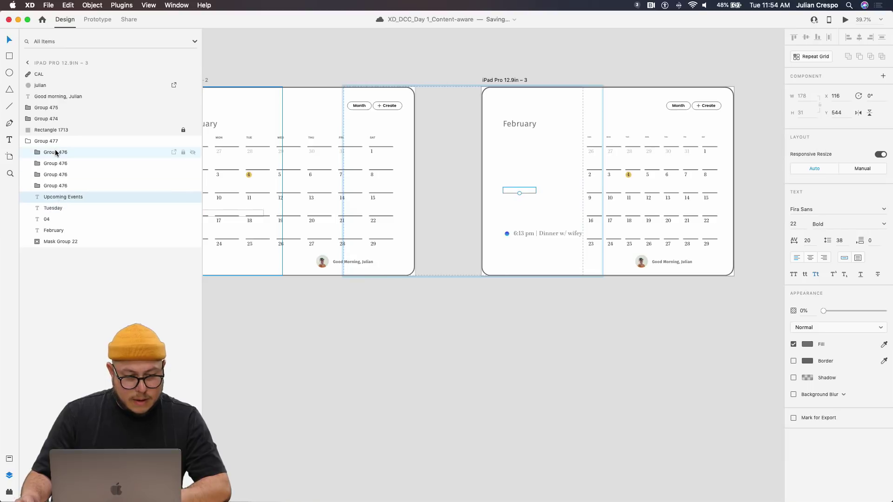
pyautogui.click(56, 152)
pyautogui.click(53, 141)
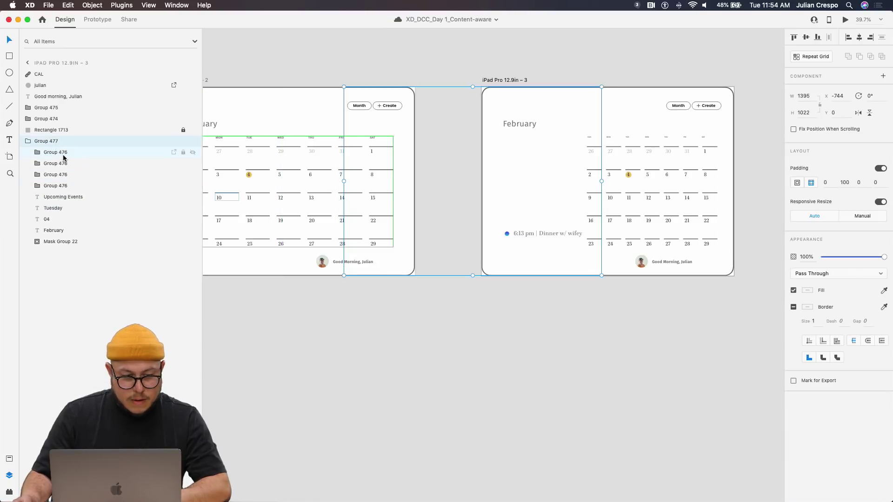
pyautogui.click(58, 152)
pyautogui.keyDown('shift'); pyautogui.click(63, 242); pyautogui.keyUp('shift')
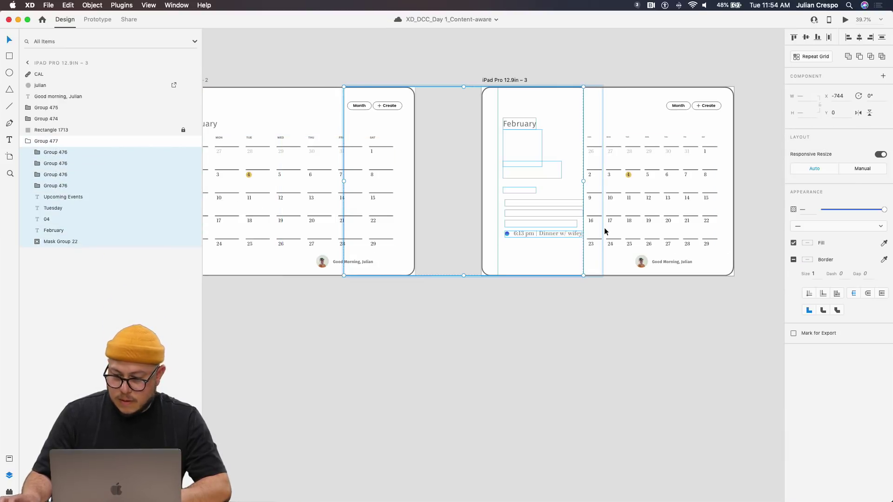
pyautogui.moveTo(890, 215); pyautogui.dragTo(884, 210)
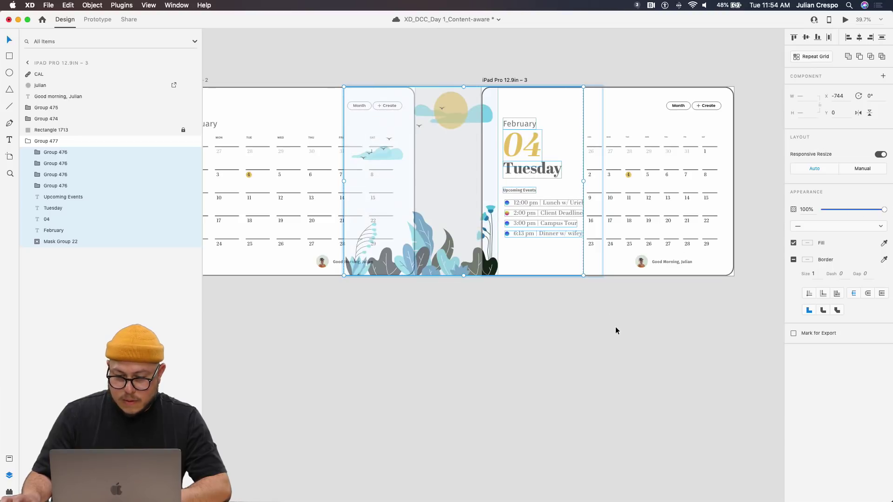
# Step: Hide the landscape illustration on the third artboard again by setting its opacity to 0%
pyautogui.click(573, 307)
pyautogui.click(488, 219)
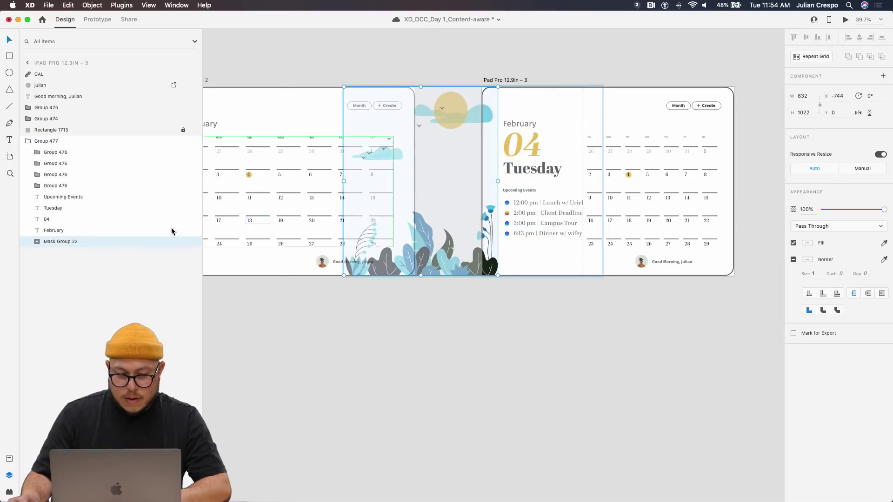
pyautogui.moveTo(889, 212); pyautogui.dragTo(821, 210)
pyautogui.click(528, 171)
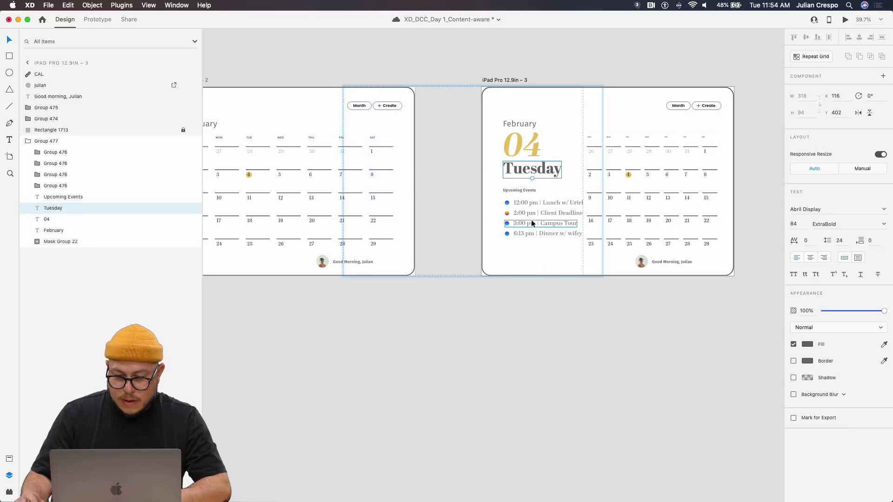
pyautogui.click(542, 299)
pyautogui.moveTo(543, 298); pyautogui.dragTo(496, 302)
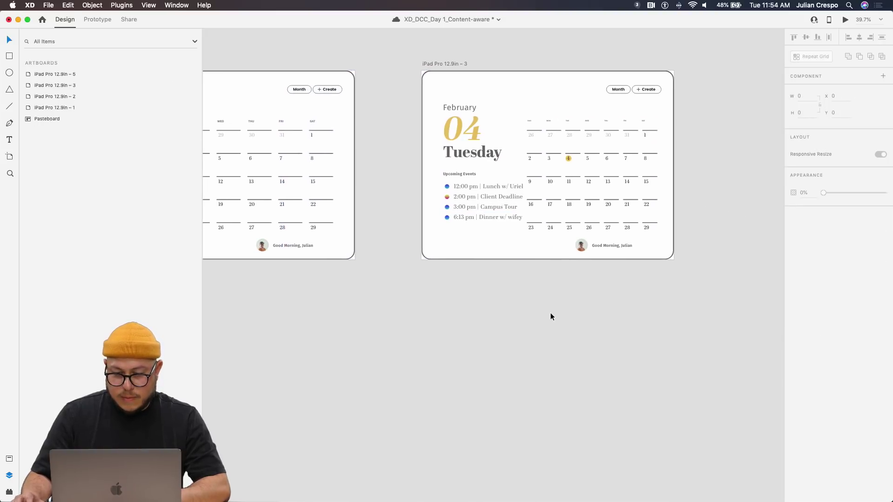
# Step: Review the default, month and split view artboards against the Interaction Plan
pyautogui.hscroll(-5, 550, 311)
pyautogui.scroll(-4, 661, 291)
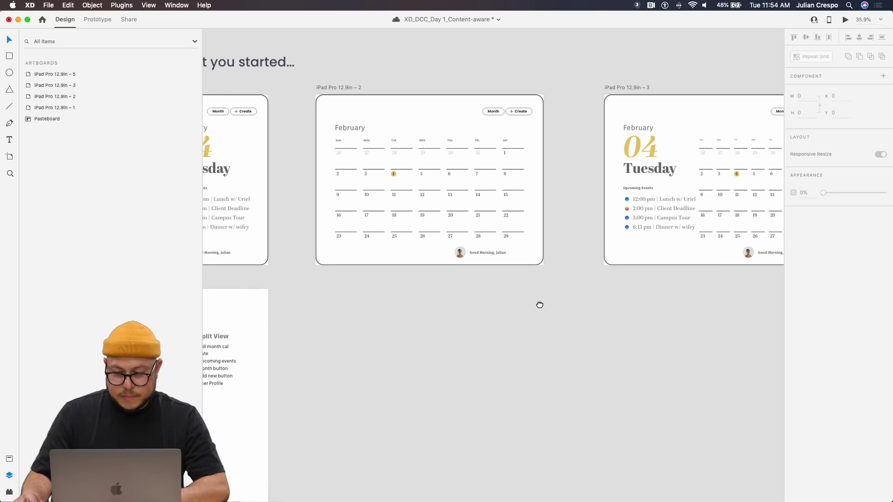
pyautogui.hscroll(-5, 556, 258)
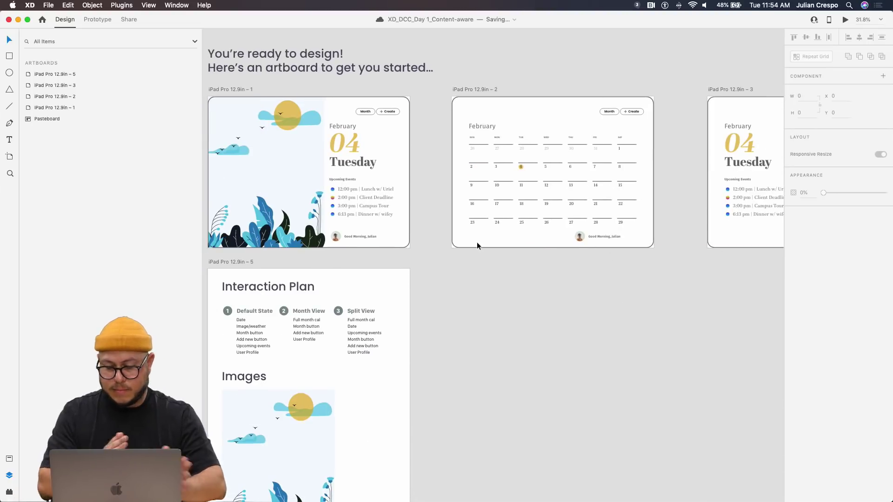
pyautogui.scroll(3, 285, 166)
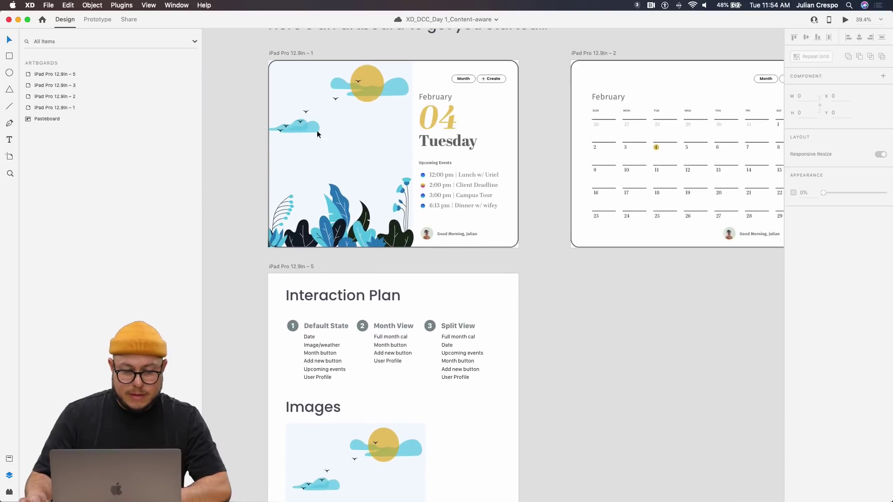
pyautogui.scroll(-2, 558, 314)
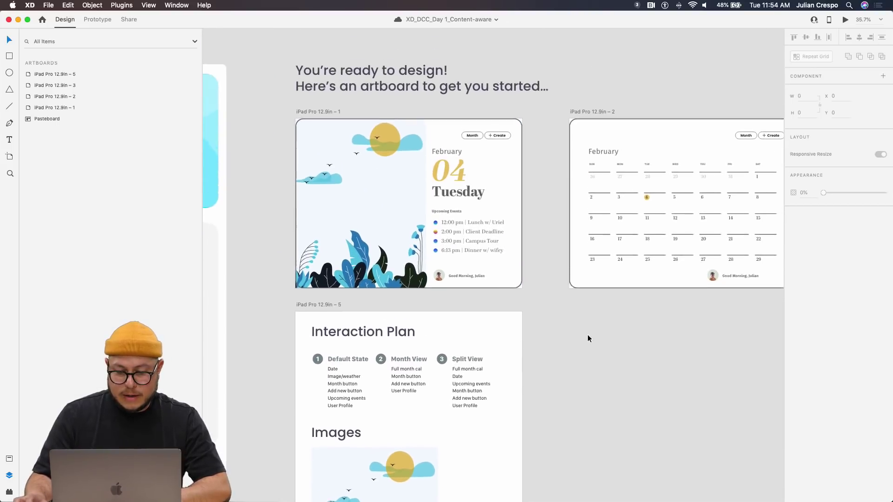
pyautogui.scroll(-2, 552, 294)
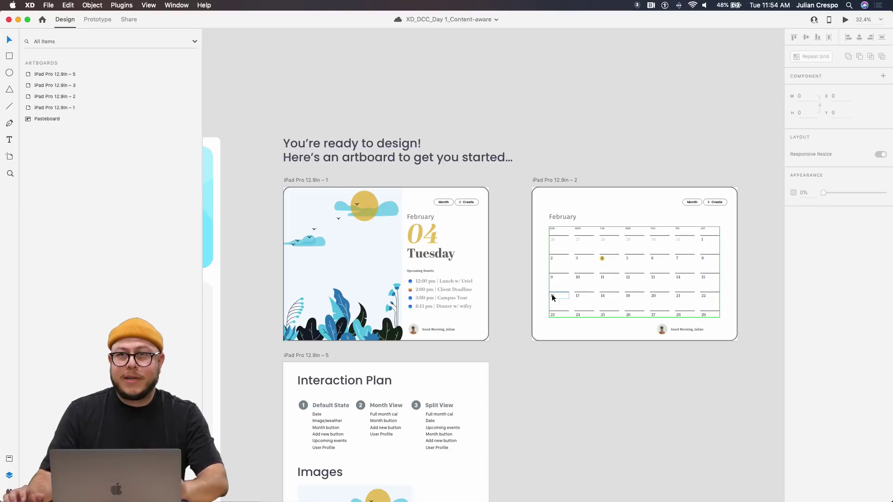
pyautogui.scroll(-1, 564, 294)
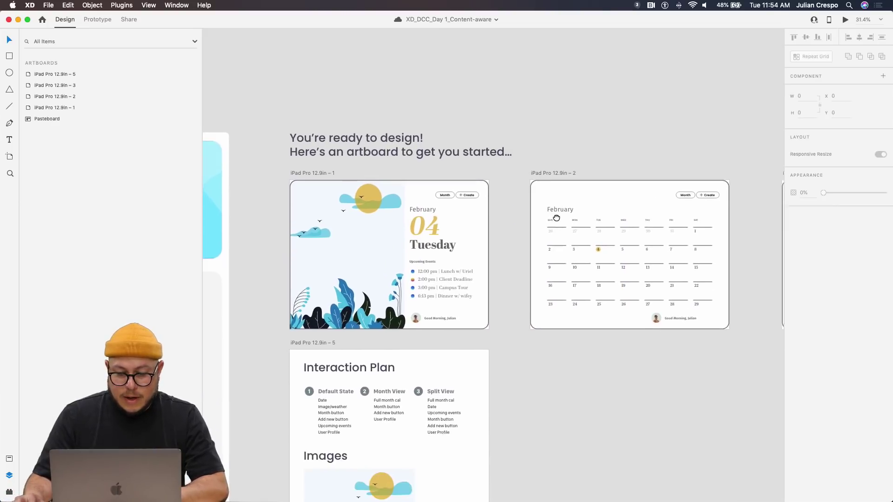
pyautogui.scroll(-3, 598, 297)
pyautogui.scroll(2, 591, 372)
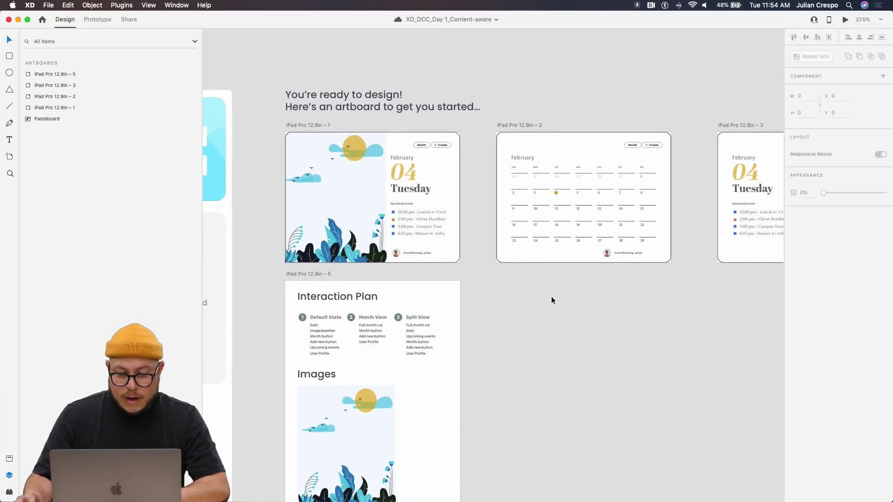
pyautogui.scroll(-5, 552, 300)
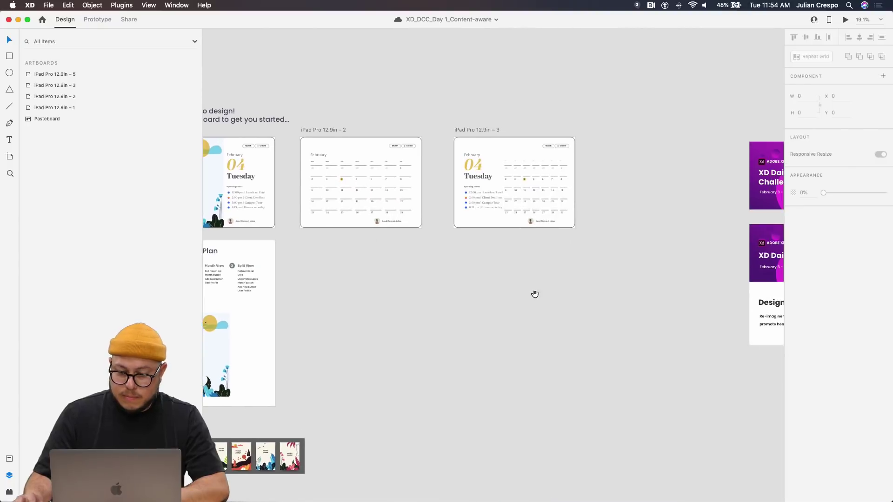
# Step: Inspect the two XD Daily Creative Challenge banners on the pasteboard and return to the overview of the challenge brief and artboards
pyautogui.hscroll(10, 535, 294)
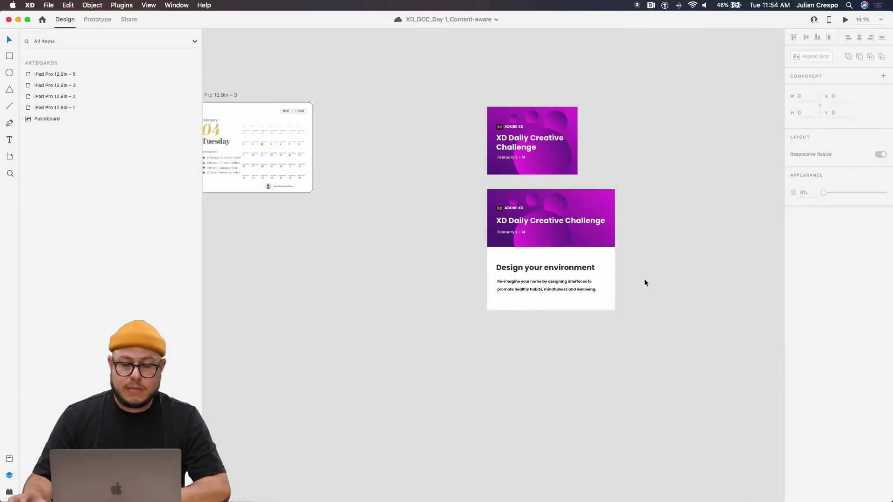
pyautogui.click(595, 216)
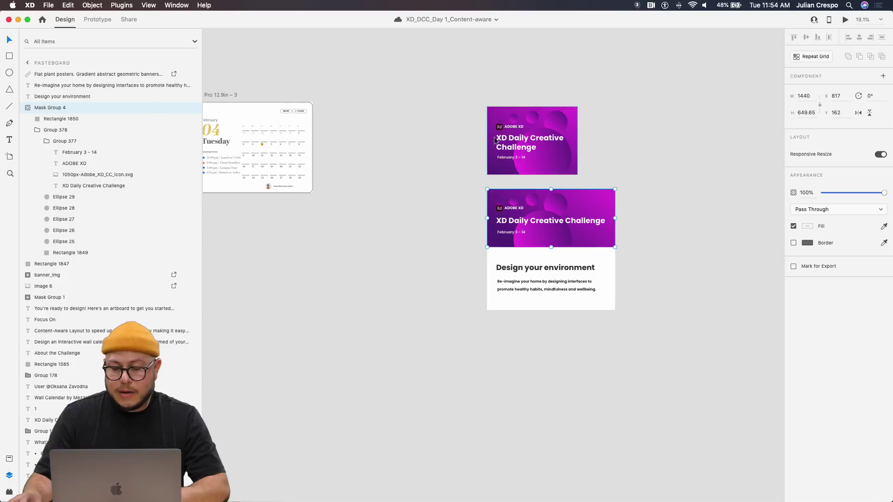
pyautogui.click(541, 144)
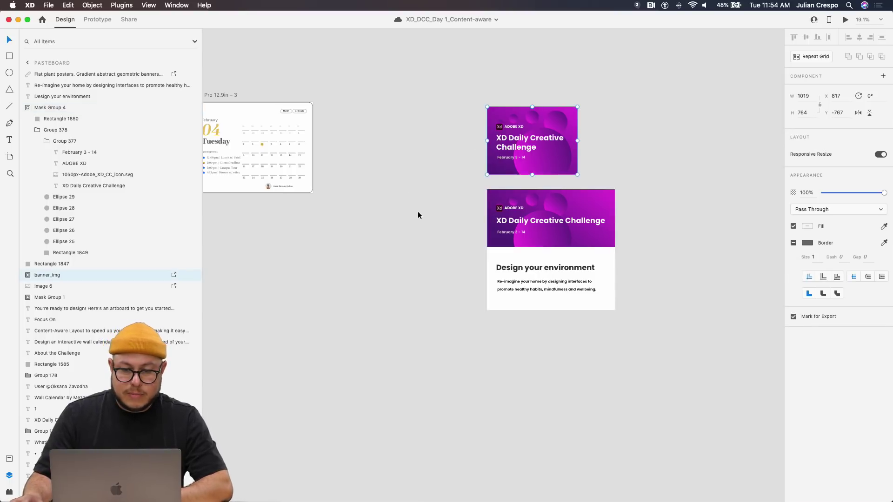
pyautogui.scroll(-5, 371, 226)
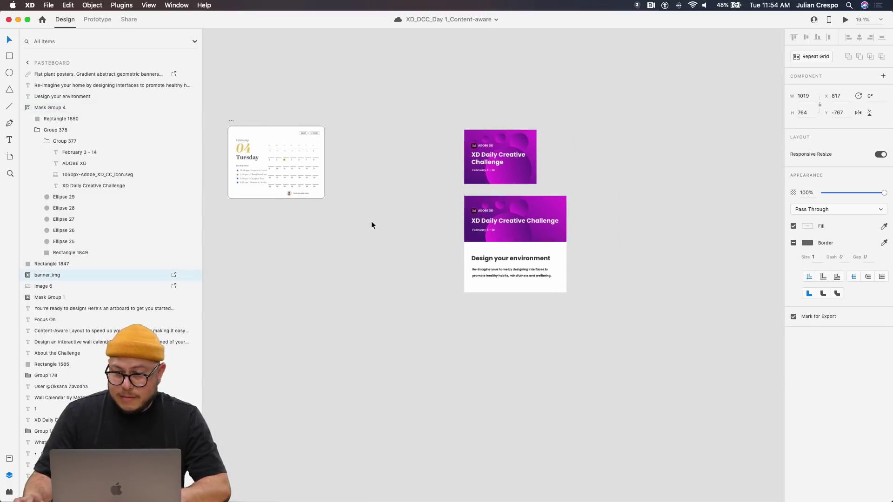
pyautogui.moveTo(364, 232); pyautogui.dragTo(618, 208)
pyautogui.hscroll(1, 595, 210)
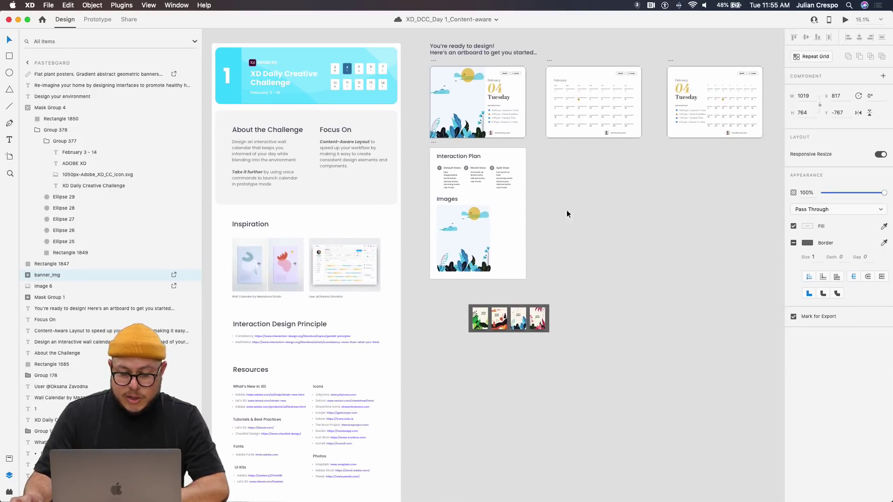
# Step: Switch to Google Chrome
pyautogui.moveTo(342, 499)
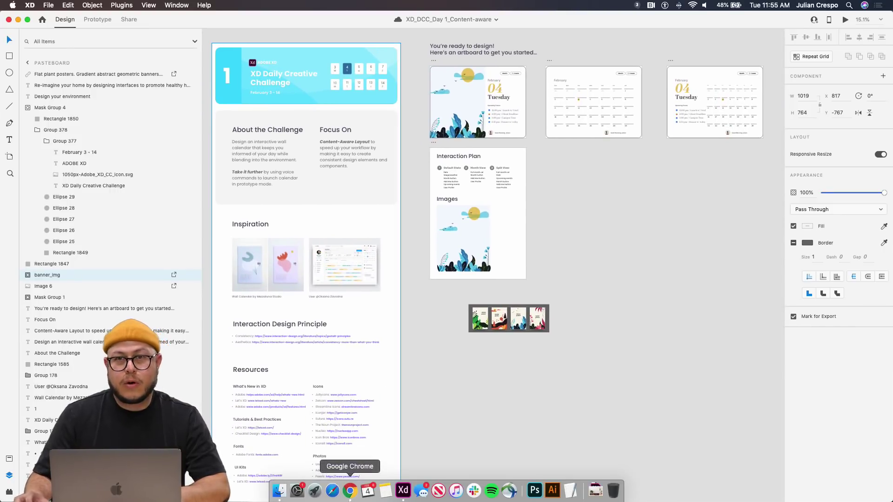